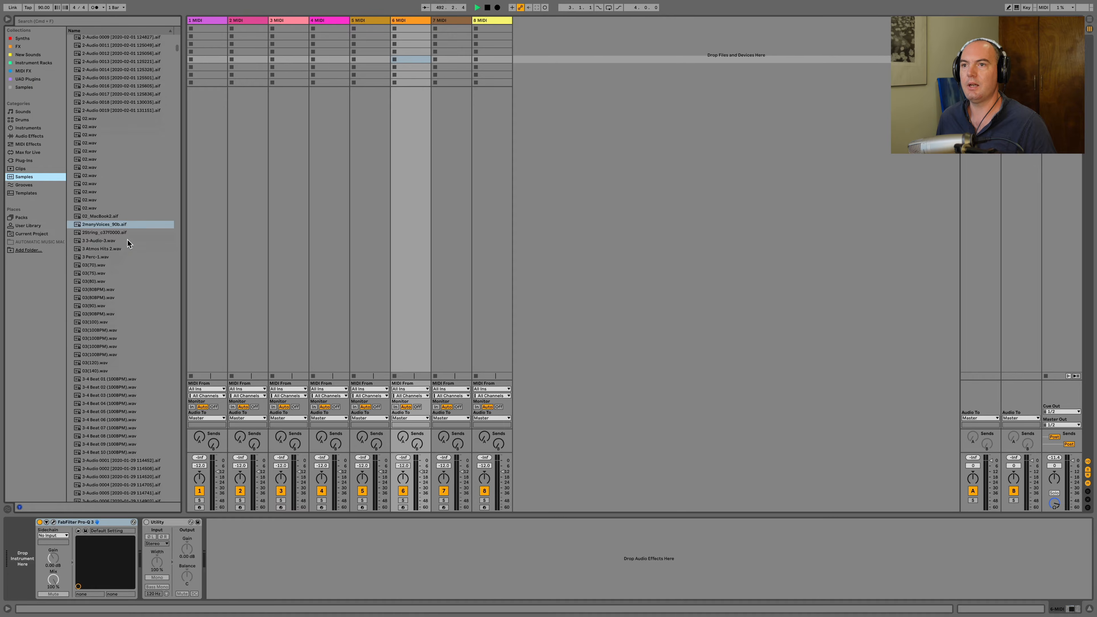
# - Search the sample library for "sj" and load the first Dark TronikD#5-76SJ.aif result as the sampler instrument on track 1
pyautogui.scroll(-20, 127, 240)
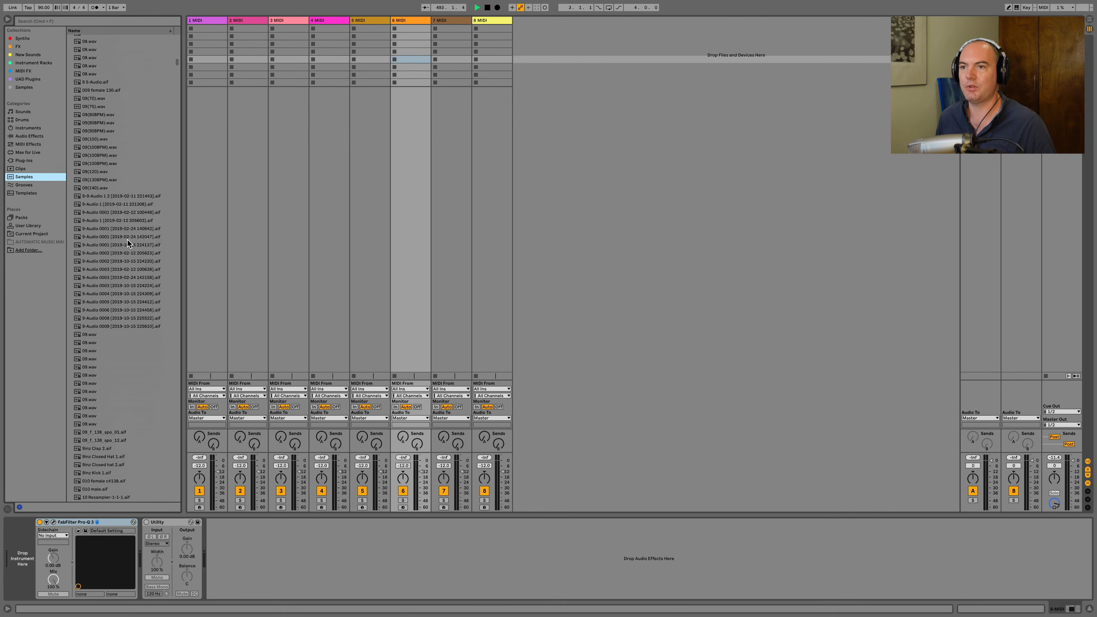
pyautogui.scroll(-20, 127, 243)
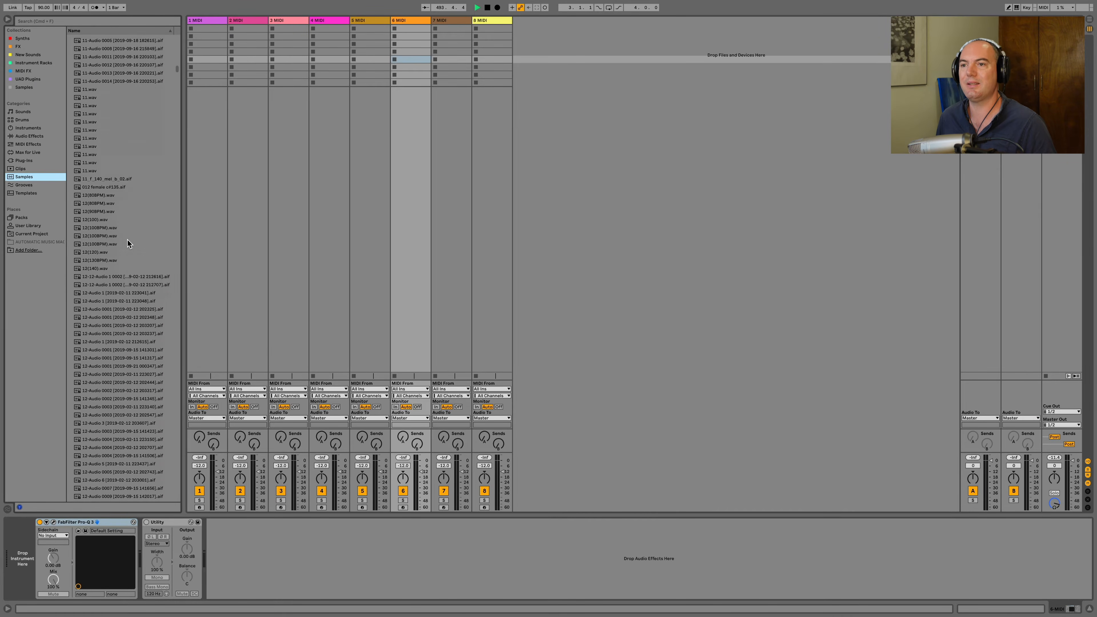
pyautogui.scroll(-20, 128, 243)
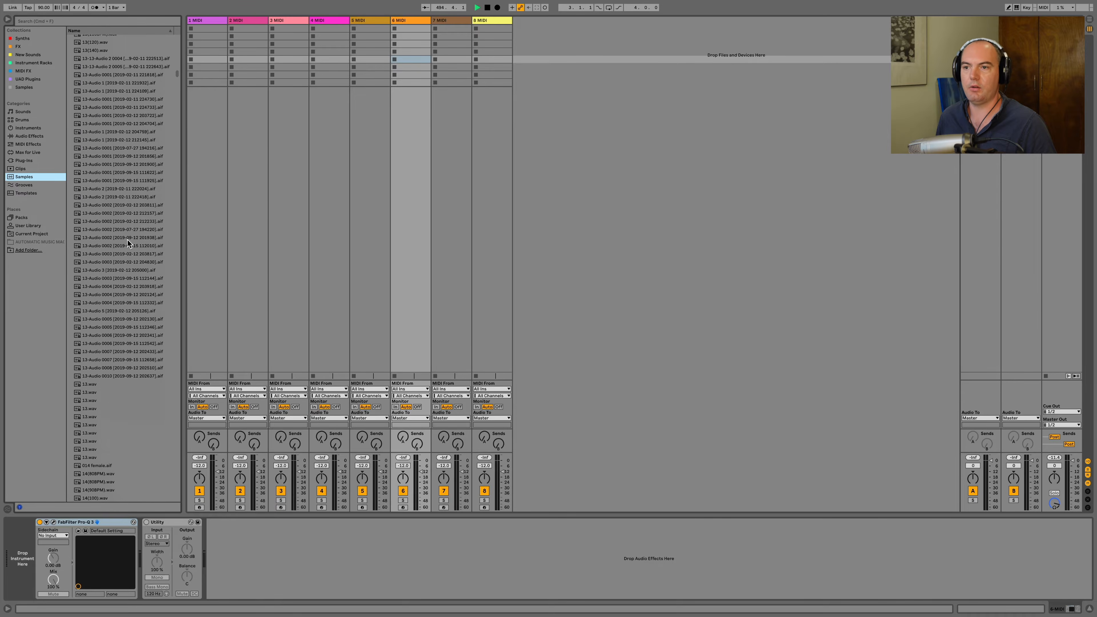
pyautogui.scroll(4, 127, 240)
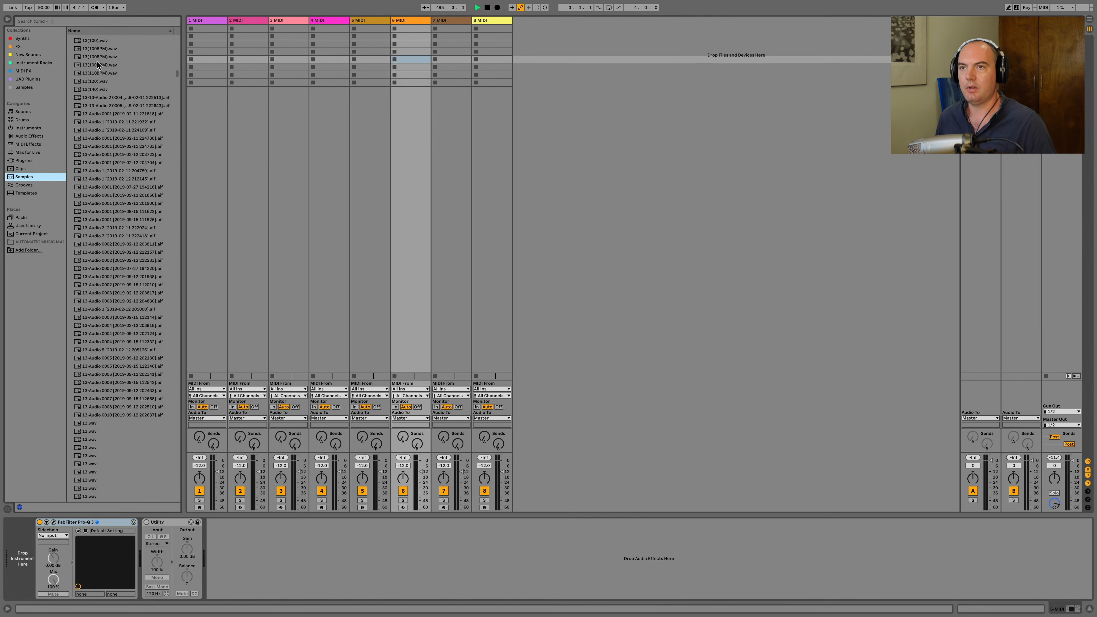
pyautogui.click(96, 22)
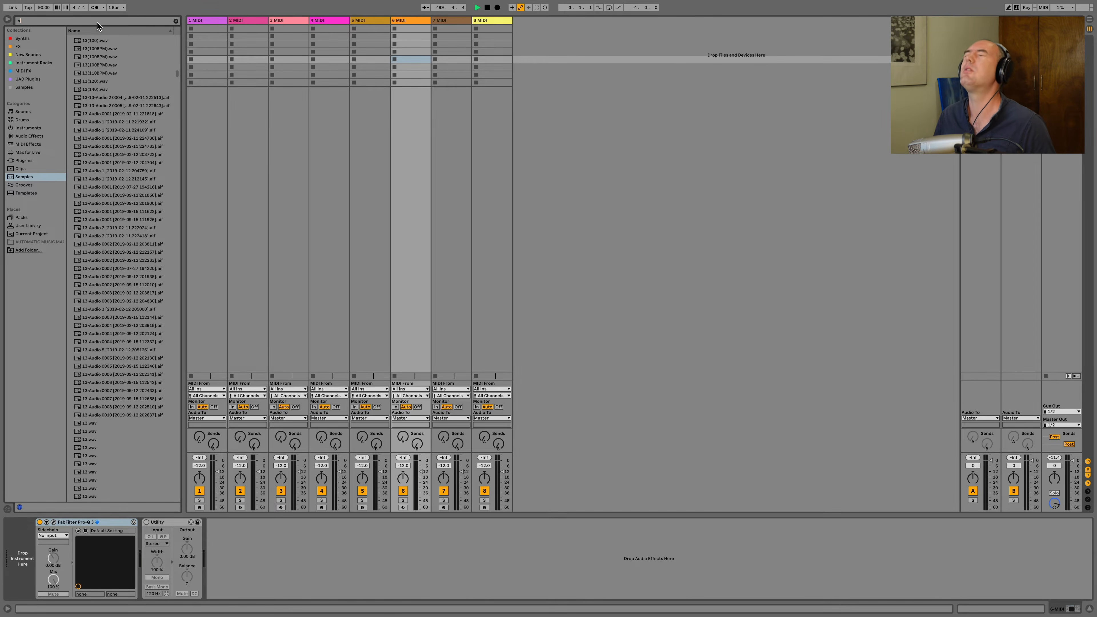
pyautogui.write('j')
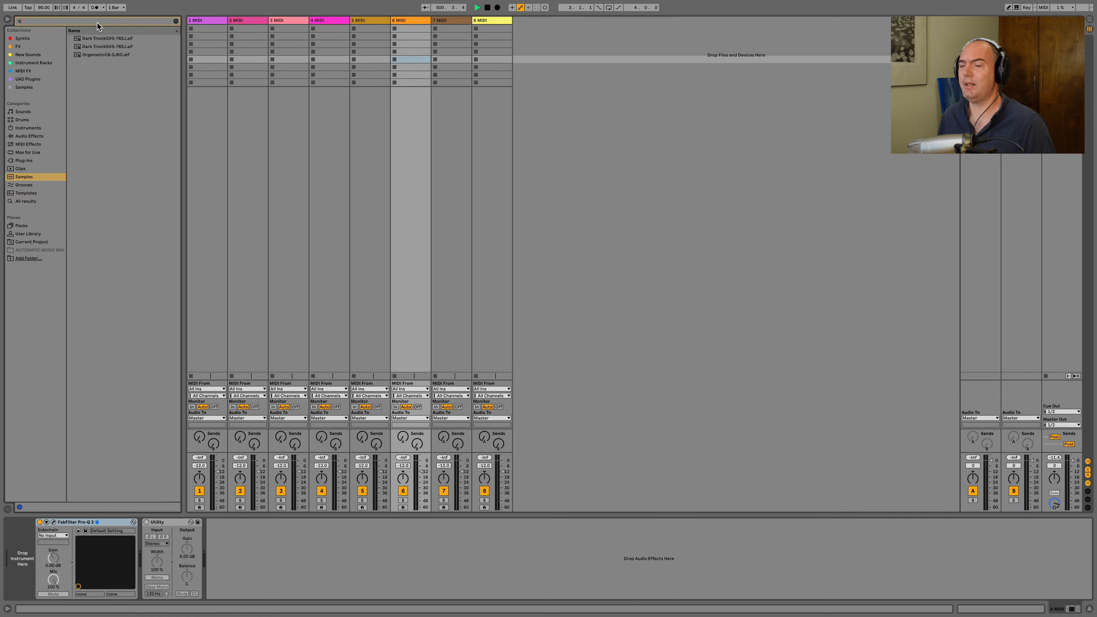
pyautogui.click(104, 40)
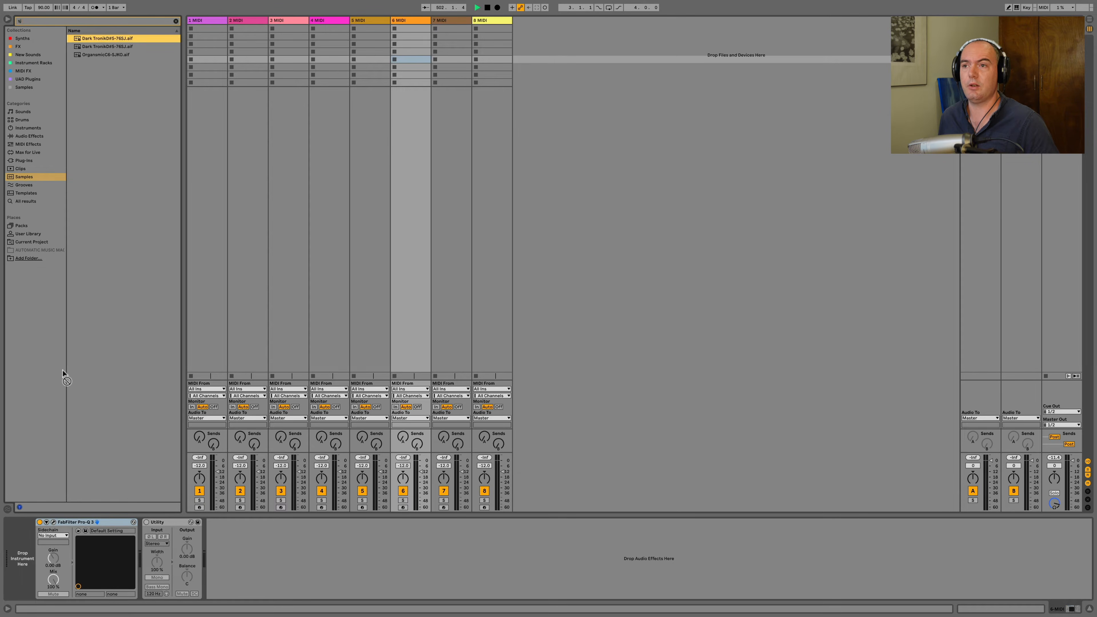
pyautogui.moveTo(204, 301); pyautogui.dragTo(21, 556)
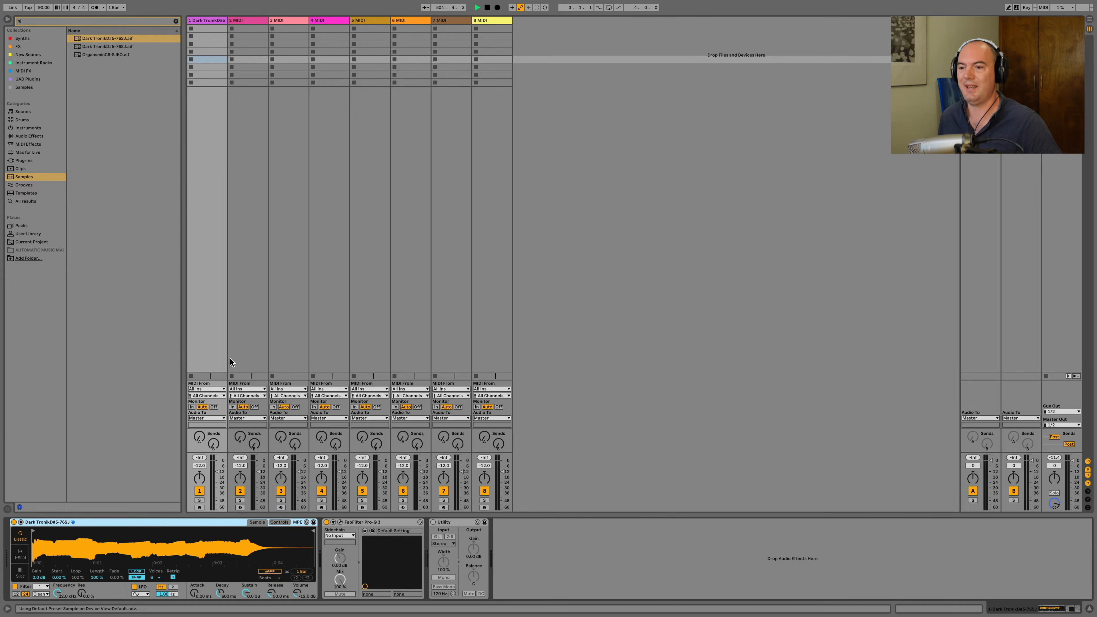
# - Create an empty MIDI clip in the first slot of track 1 and audition the sample at different pitches around C3
pyautogui.doubleClick(204, 28)
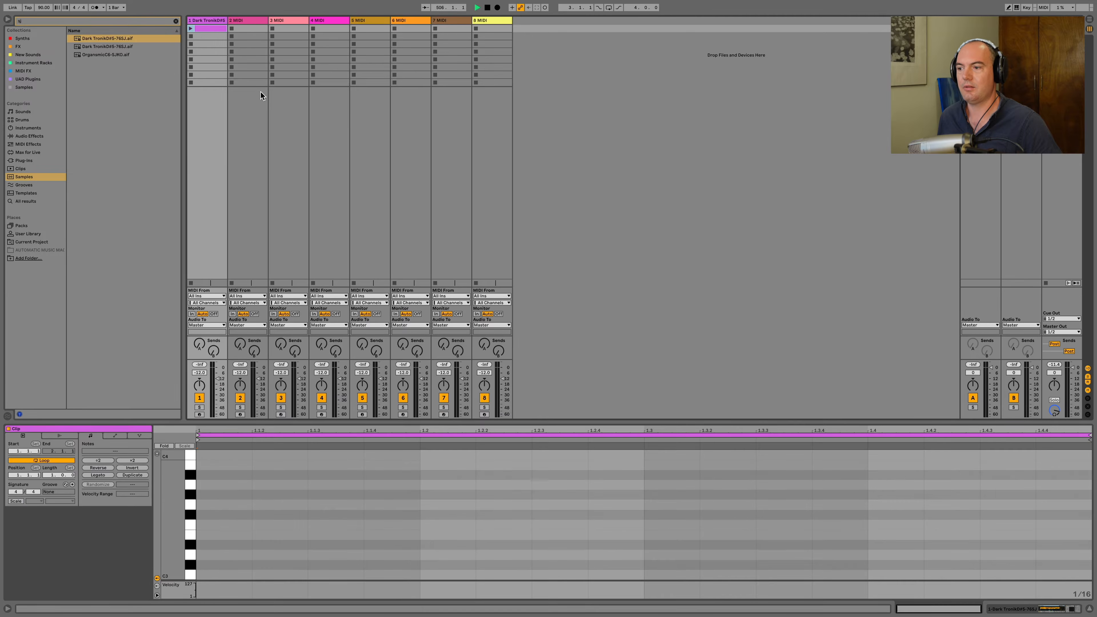
pyautogui.click(157, 454)
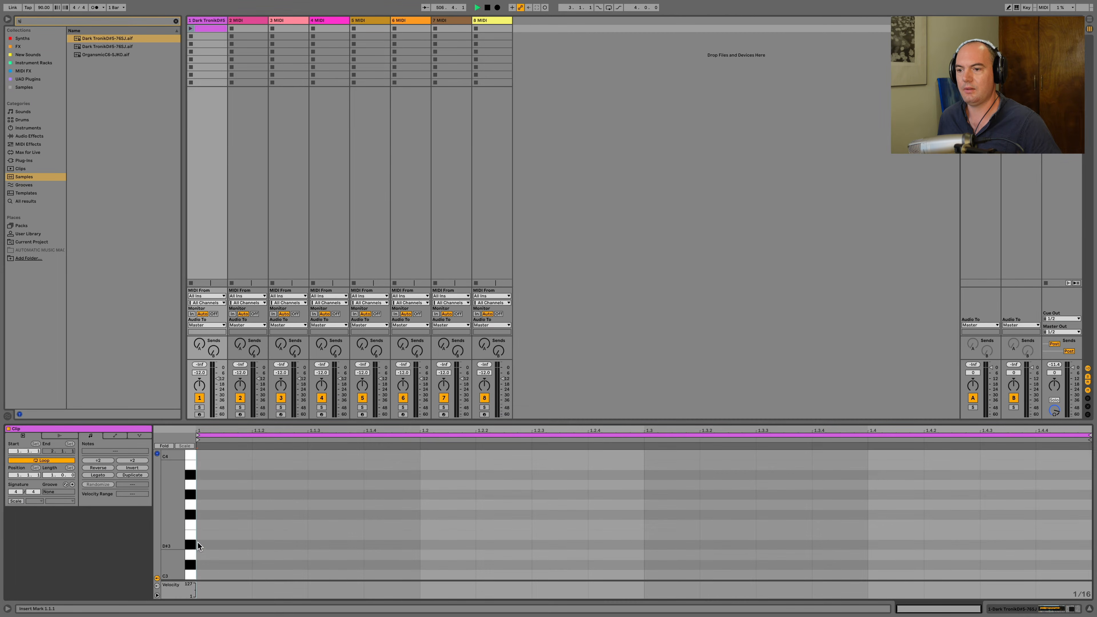
pyautogui.click(188, 555)
pyautogui.scroll(-2, 188, 555)
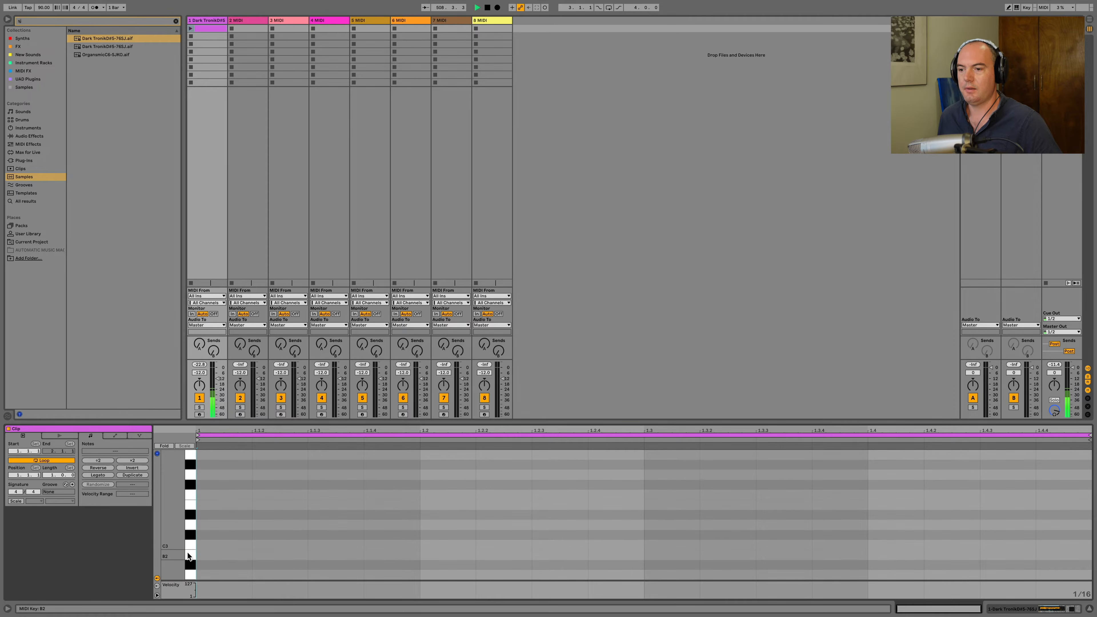
pyautogui.scroll(5, 188, 553)
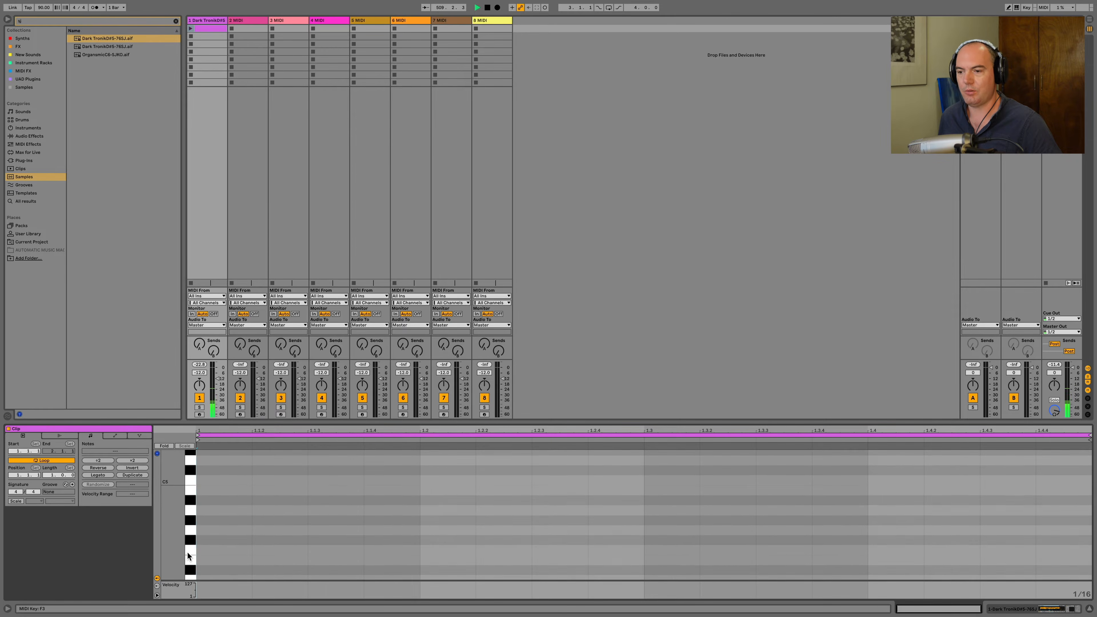
pyautogui.scroll(-5, 188, 553)
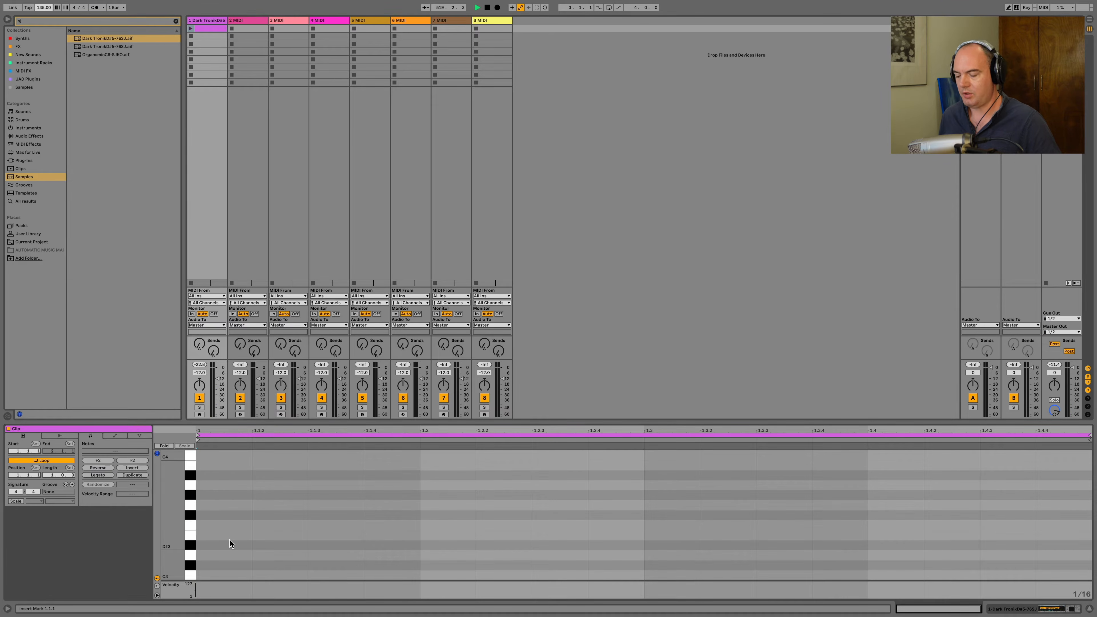
# - Draw four consecutive sixteenth notes, E3, C#3, G#3 and G#2, in the first beat of track 1's clip
pyautogui.press('b')
pyautogui.click(226, 535)
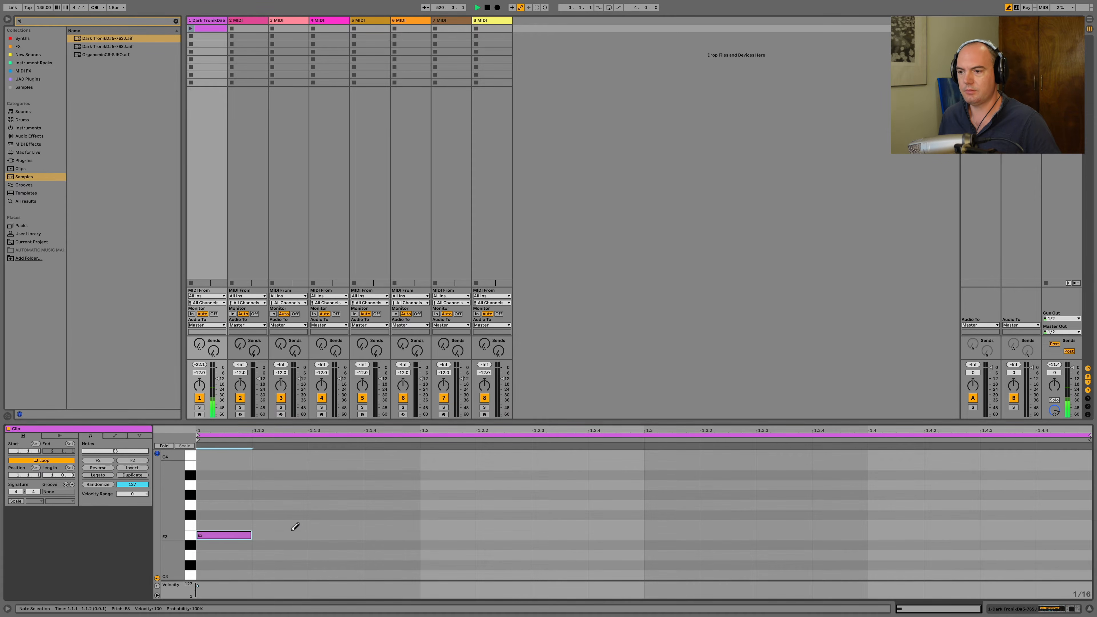
pyautogui.click(283, 565)
pyautogui.click(333, 495)
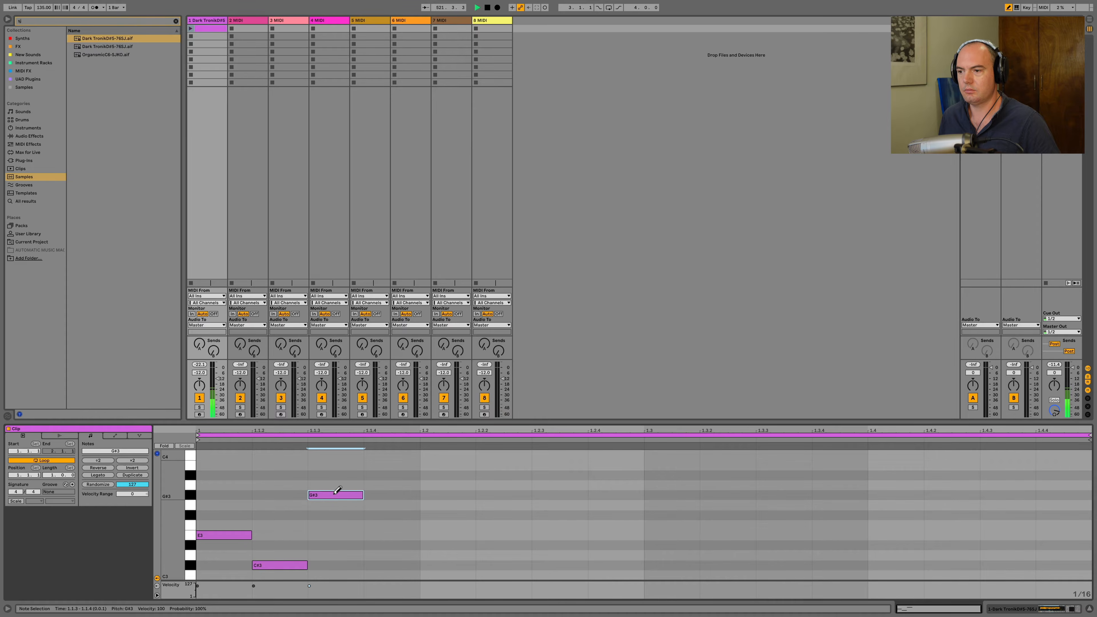
pyautogui.scroll(-3, 406, 544)
pyautogui.click(404, 549)
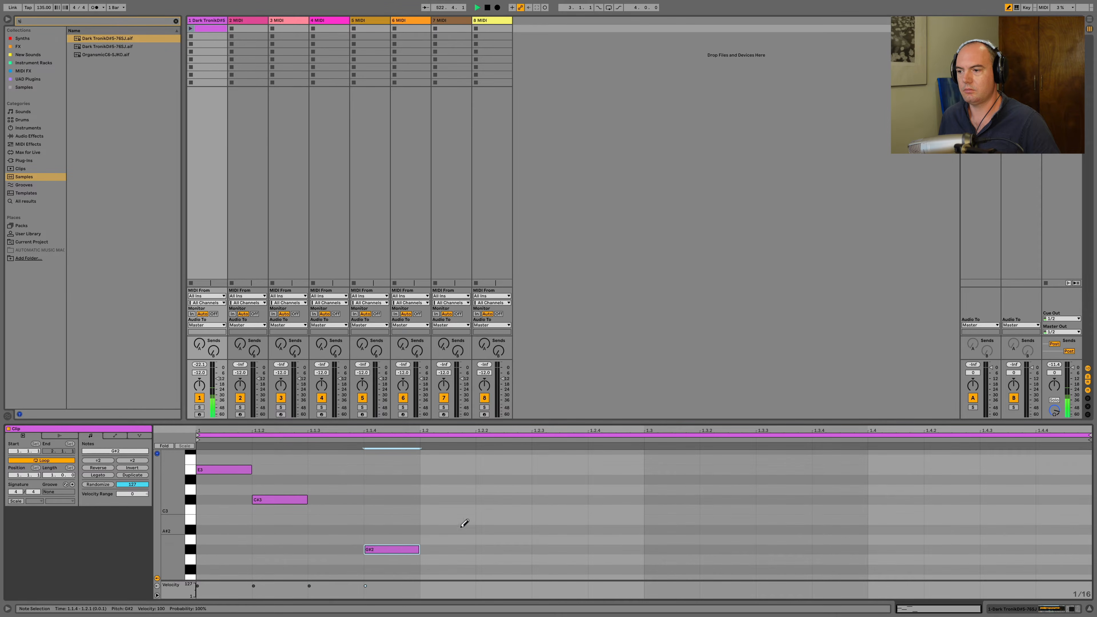
# - Launch track 1's clip and transpose its four notes down six semitones to A#2, G2, D3 and D2
pyautogui.click(189, 30)
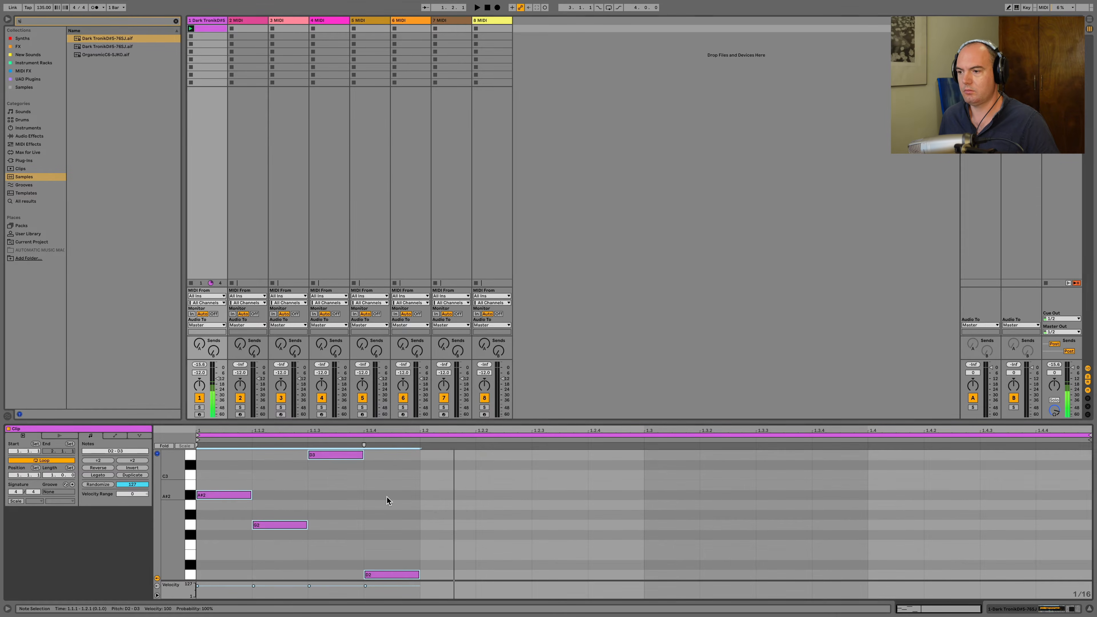
pyautogui.press('space')
pyautogui.press('space')
# - Add two more sixteenth notes, A#2 and F2, at the start of the second beat in track 1's clip
pyautogui.doubleClick(451, 504)
pyautogui.press('Up')
pyautogui.press('Up')
pyautogui.press('Down')
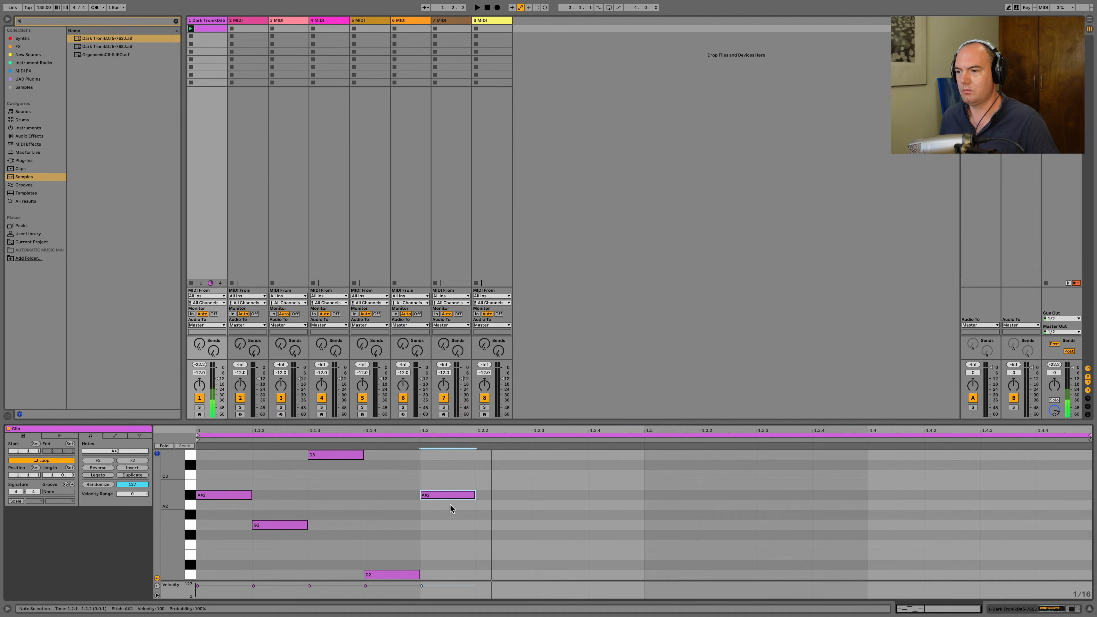
pyautogui.doubleClick(499, 543)
# - Duplicate the six-note pattern twice and extend the clip's loop to the end of the last copy at 2.1.3
pyautogui.click(424, 526)
pyautogui.hotkey('ctrl', 'a')
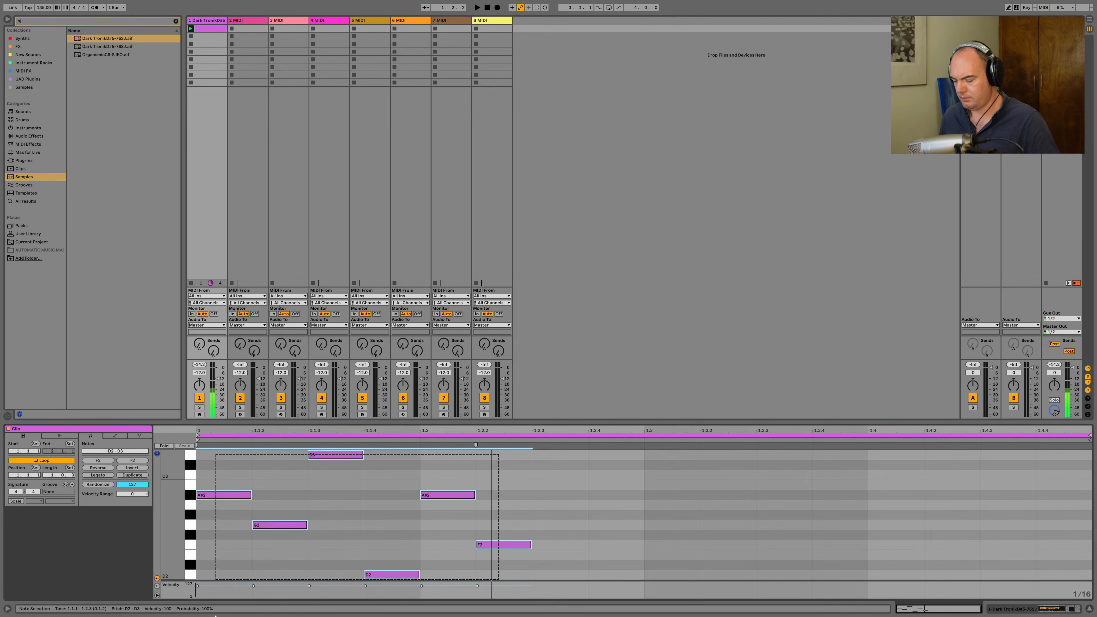
pyautogui.hotkey('ctrl', 'd')
pyautogui.hotkey('ctrl', 'd')
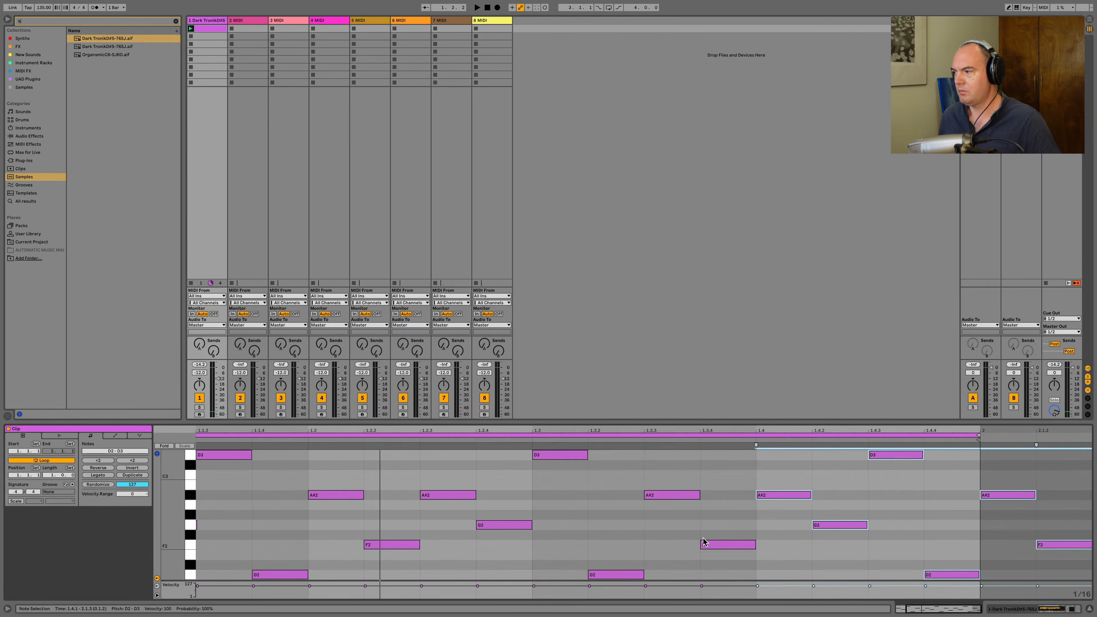
pyautogui.moveTo(978, 436); pyautogui.dragTo(1089, 438)
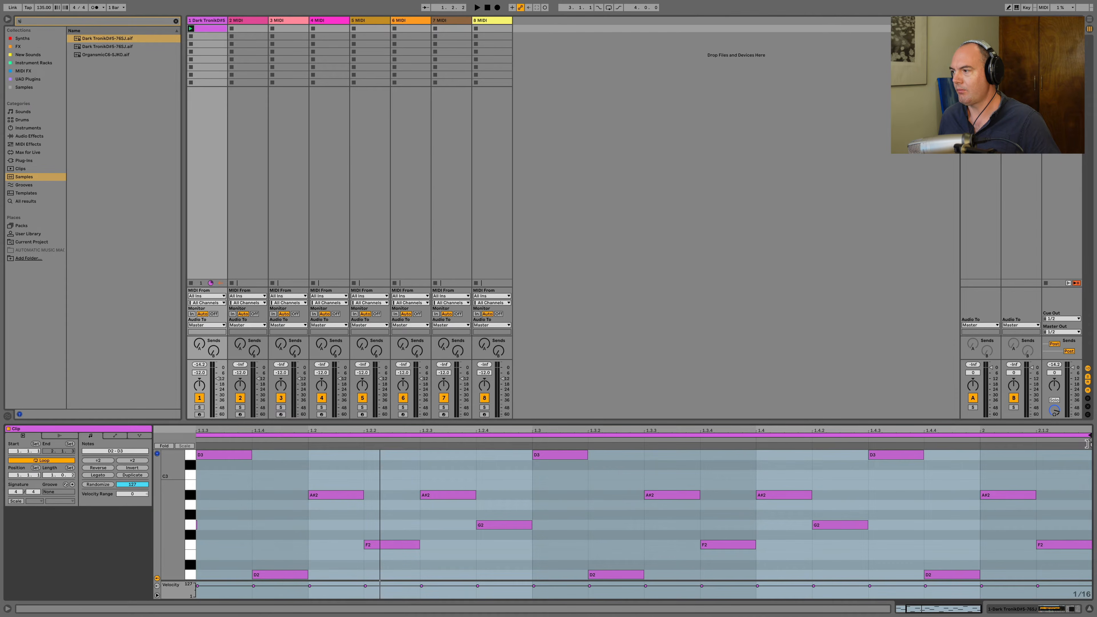
pyautogui.doubleClick(924, 431)
pyautogui.press('space')
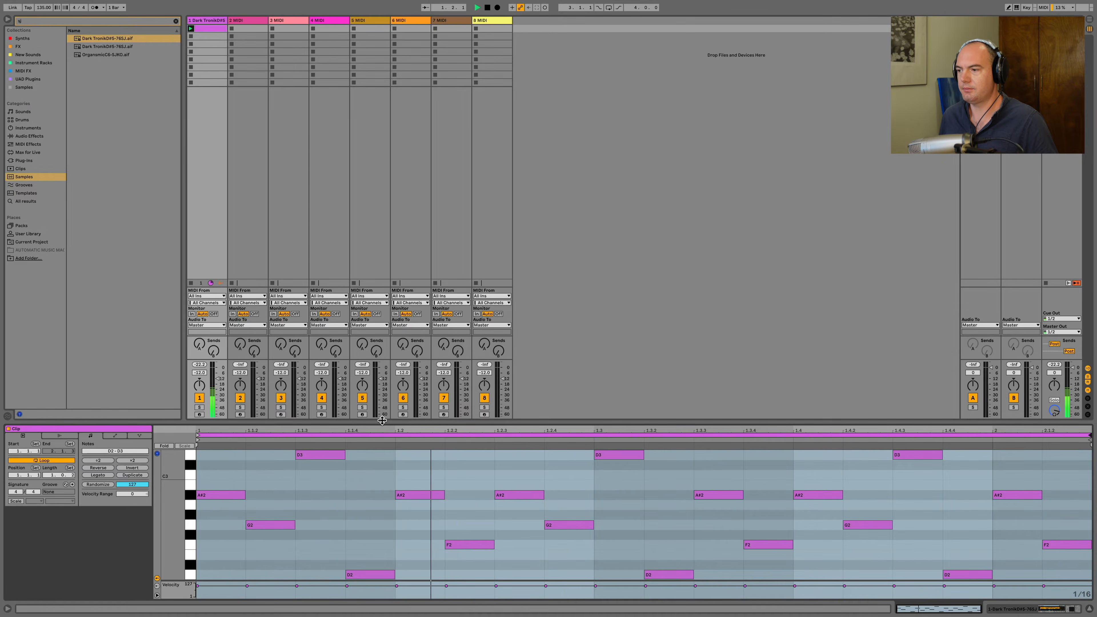
# - Lower the filter frequency of track 1's sampler and raise its resonance to about 22 % while the clip plays
pyautogui.hotkey('shift', 'Tab')
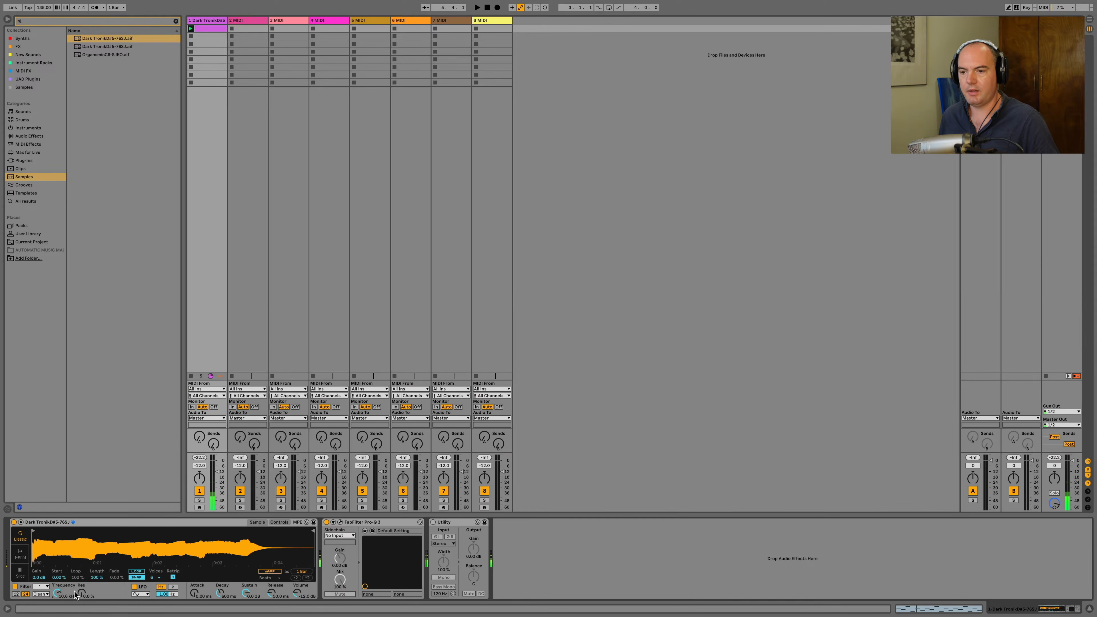
pyautogui.moveTo(57, 592); pyautogui.dragTo(58, 615)
pyautogui.press('space')
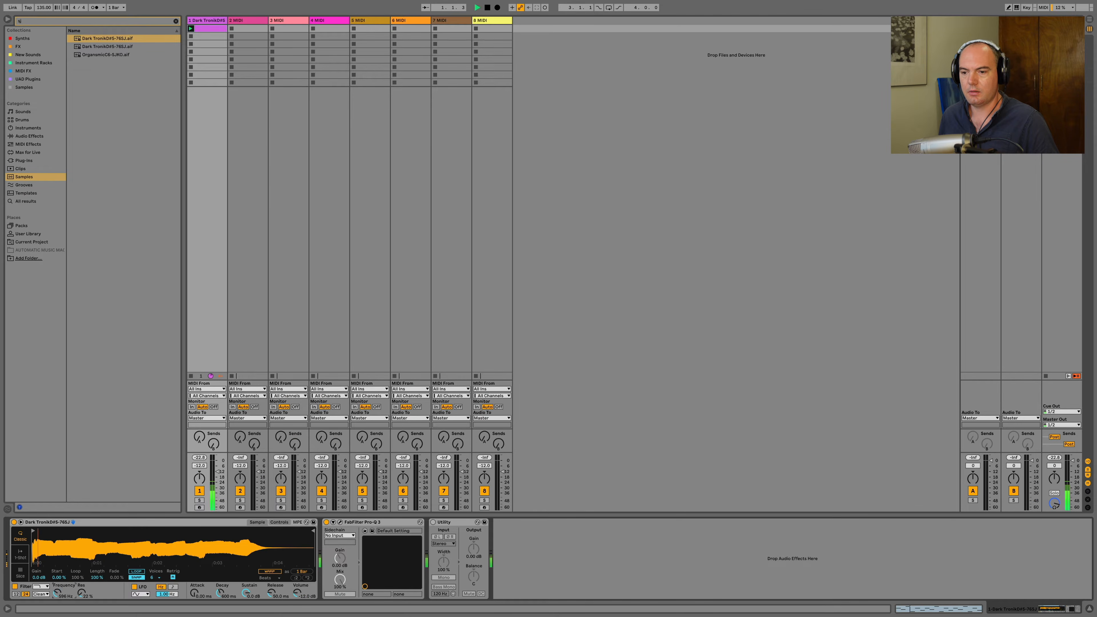
pyautogui.moveTo(58, 593)
pyautogui.mouseDown()
pyautogui.moveTo(57, 611)
pyautogui.moveTo(57, 601)
pyautogui.mouseUp()
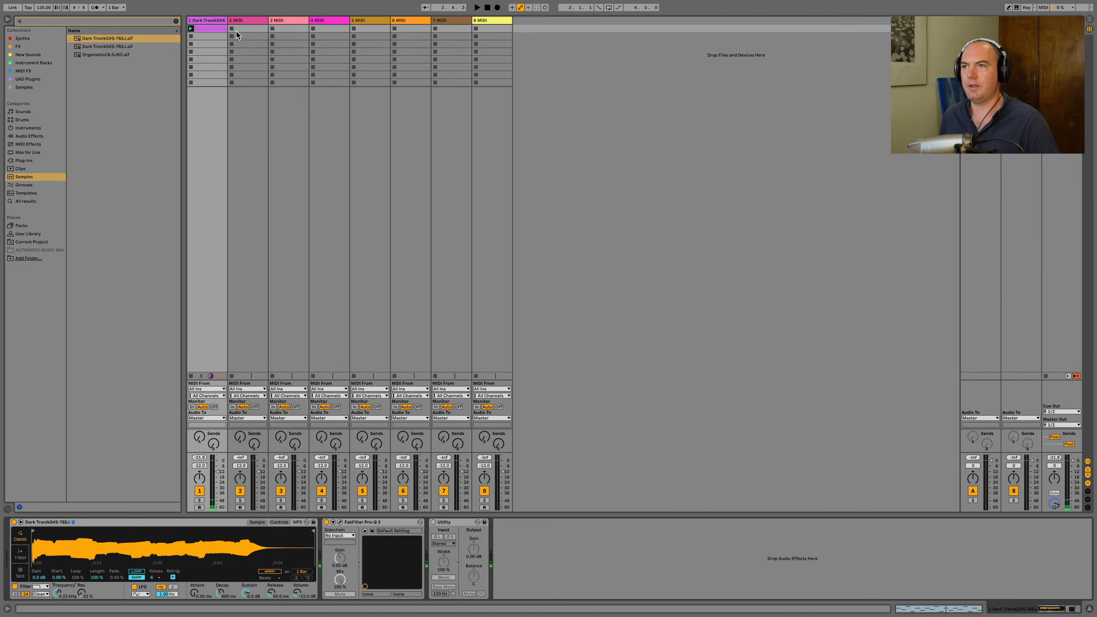
# - Search the samples for "sk" and load 7y9A Kit-Skitter.aif as the sampler instrument on track 2
pyautogui.click(245, 21)
pyautogui.click(175, 21)
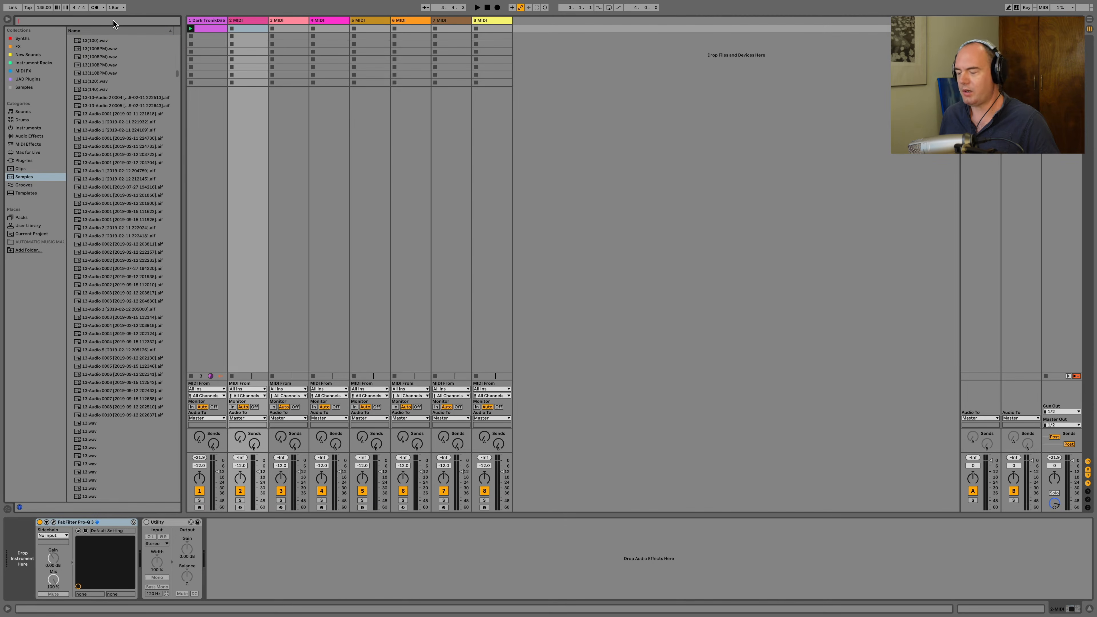
pyautogui.write('sk')
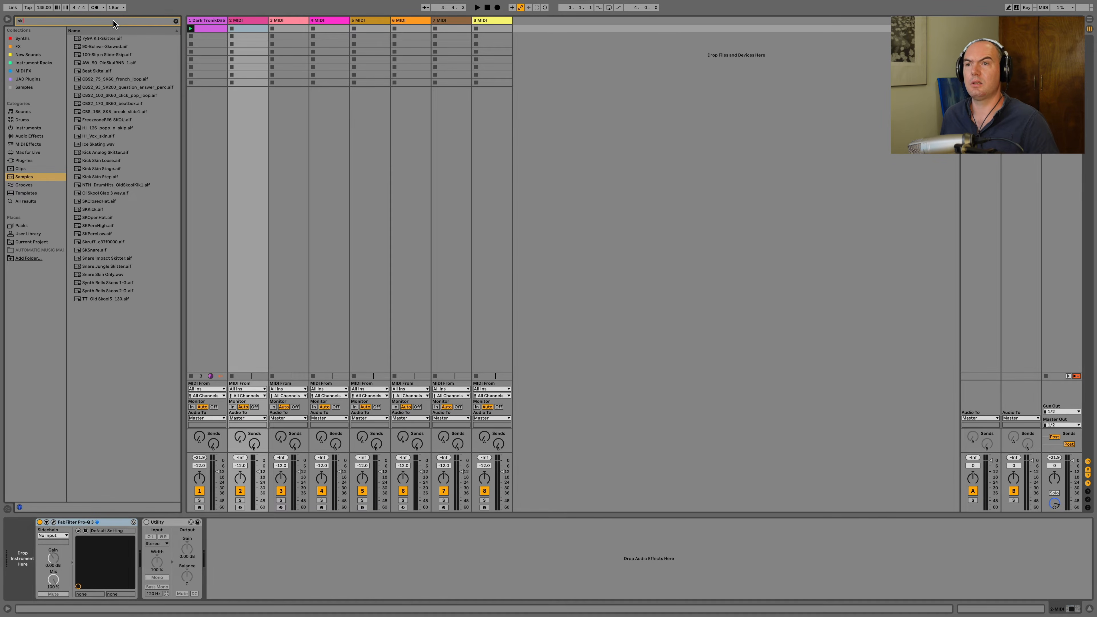
pyautogui.moveTo(106, 40); pyautogui.dragTo(20, 547)
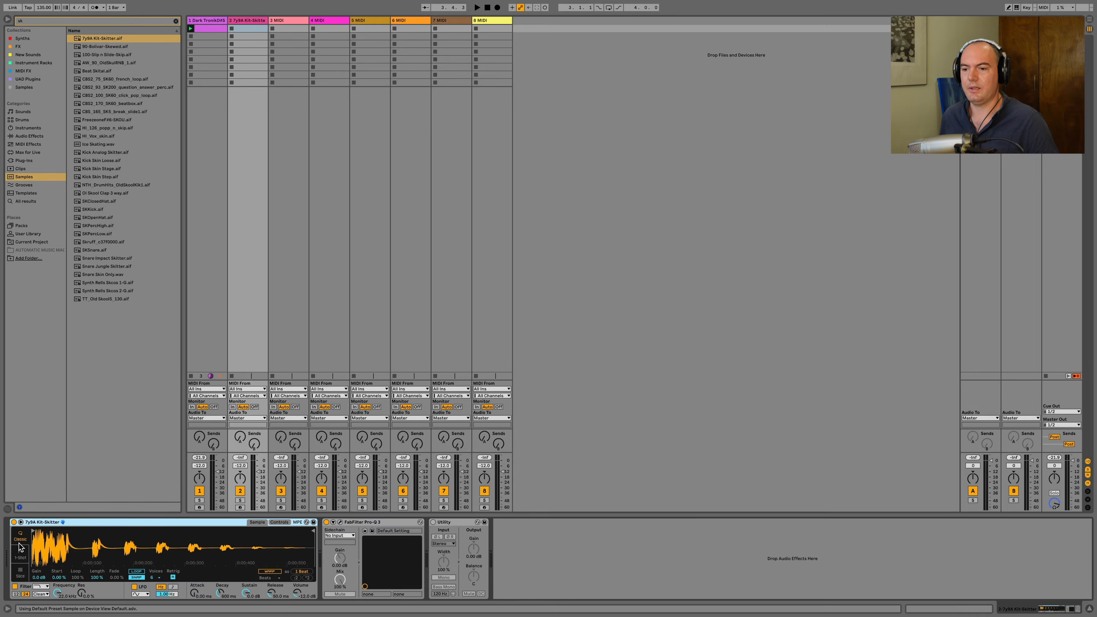
# - Create an empty MIDI clip in the first slot of track 2 and audition the sample's pitches from high notes down to F#0
pyautogui.press('super+shift+m')
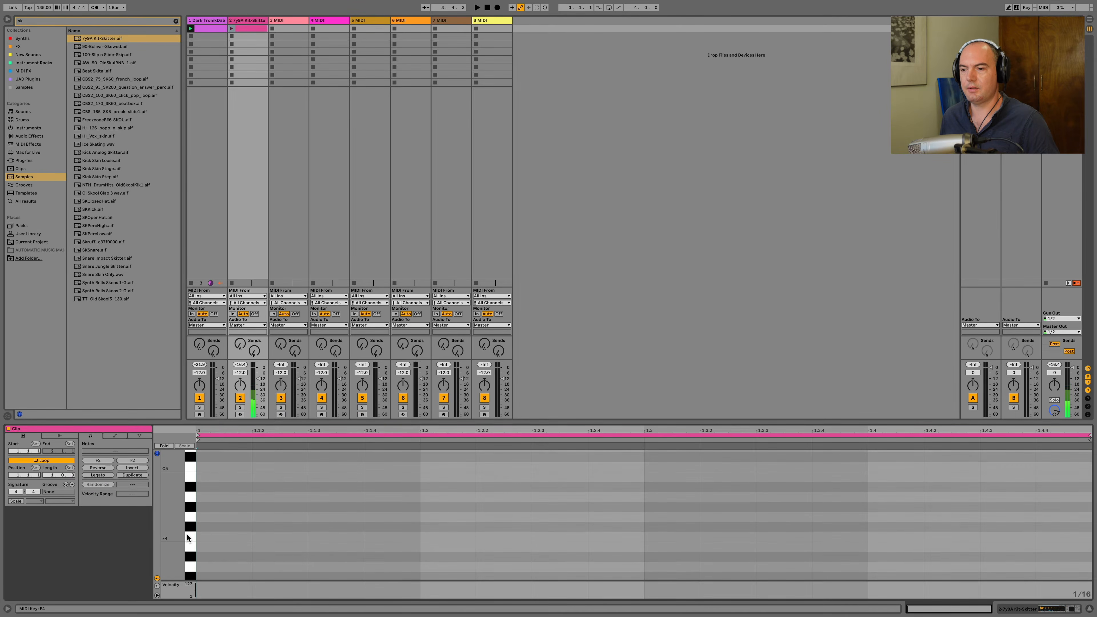
pyautogui.scroll(6, 188, 538)
pyautogui.scroll(-12, 187, 536)
pyautogui.scroll(-10, 187, 536)
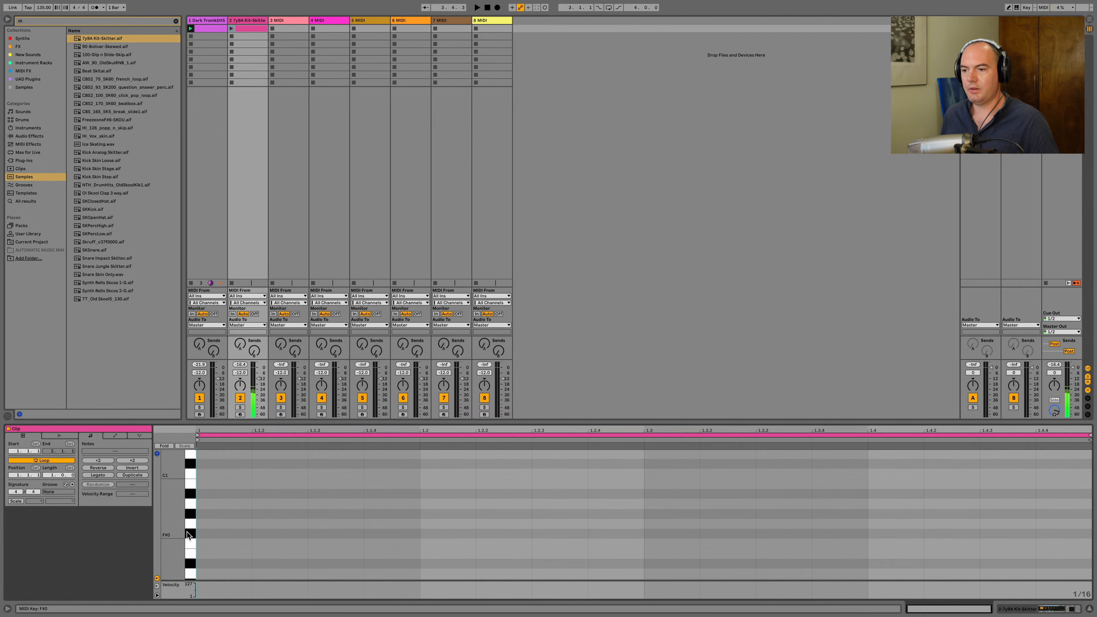
# - Draw an F#0 note at the start of track 2's clip, lengthen it to an eighth note and duplicate it to fill the bar
pyautogui.doubleClick(230, 534)
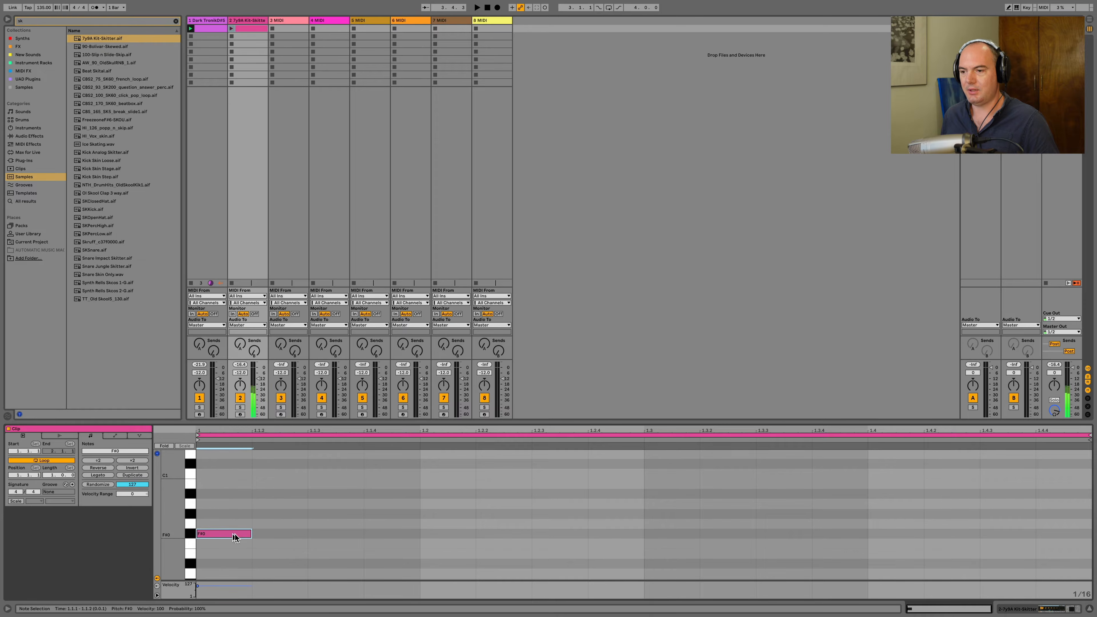
pyautogui.moveTo(253, 534); pyautogui.dragTo(303, 534)
pyautogui.hotkey('ctrl', 'd')
pyautogui.hotkey('ctrl', 'd')
pyautogui.hotkey('ctrl', 'd')
pyautogui.hotkey('ctrl', 'd')
pyautogui.hotkey('ctrl', 'd')
pyautogui.hotkey('ctrl', 'd')
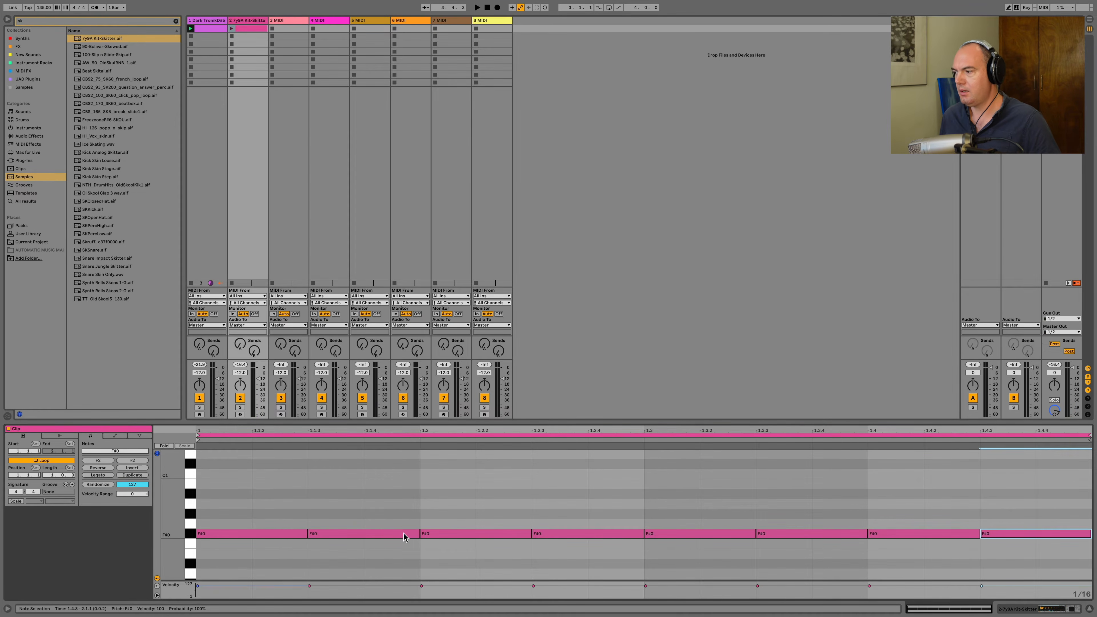
# - Show track 2's devices, open its FabFilter Pro-Q 3 and add an EQ band at about 207 Hz
pyautogui.click(1046, 609)
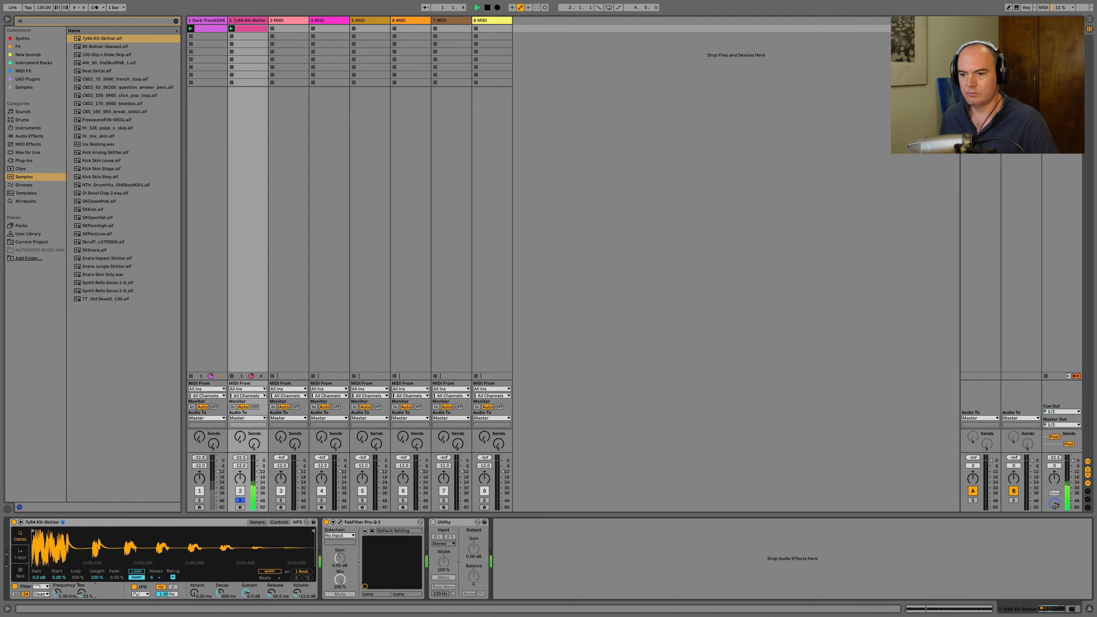
pyautogui.click(340, 522)
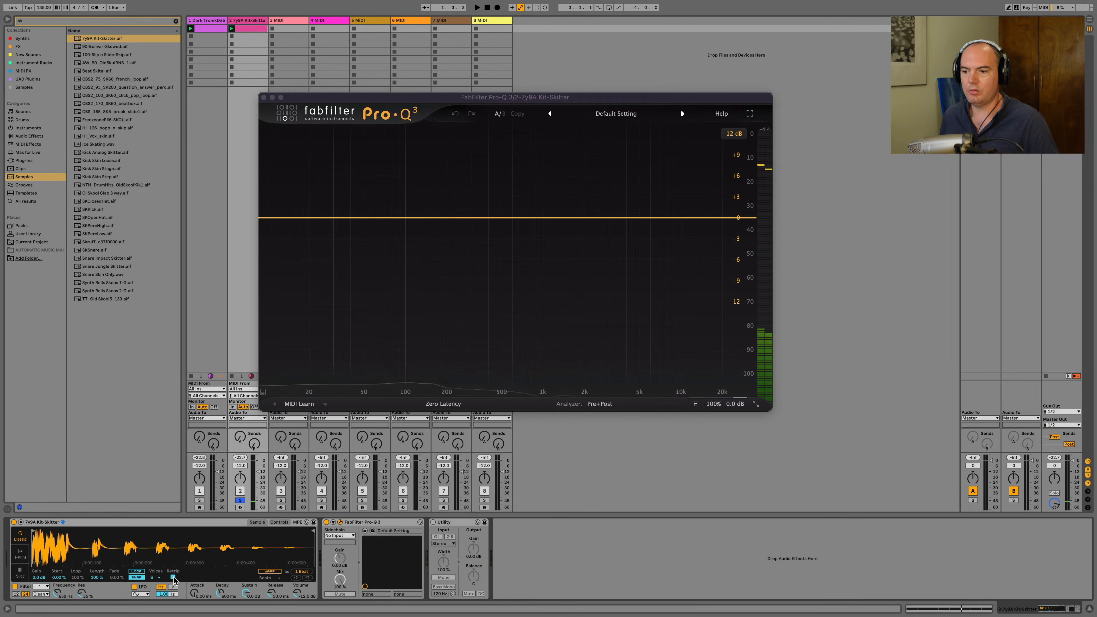
pyautogui.hotkey('shift', 'Tab')
pyautogui.doubleClick(448, 218)
pyautogui.hotkey('shift', 'Tab')
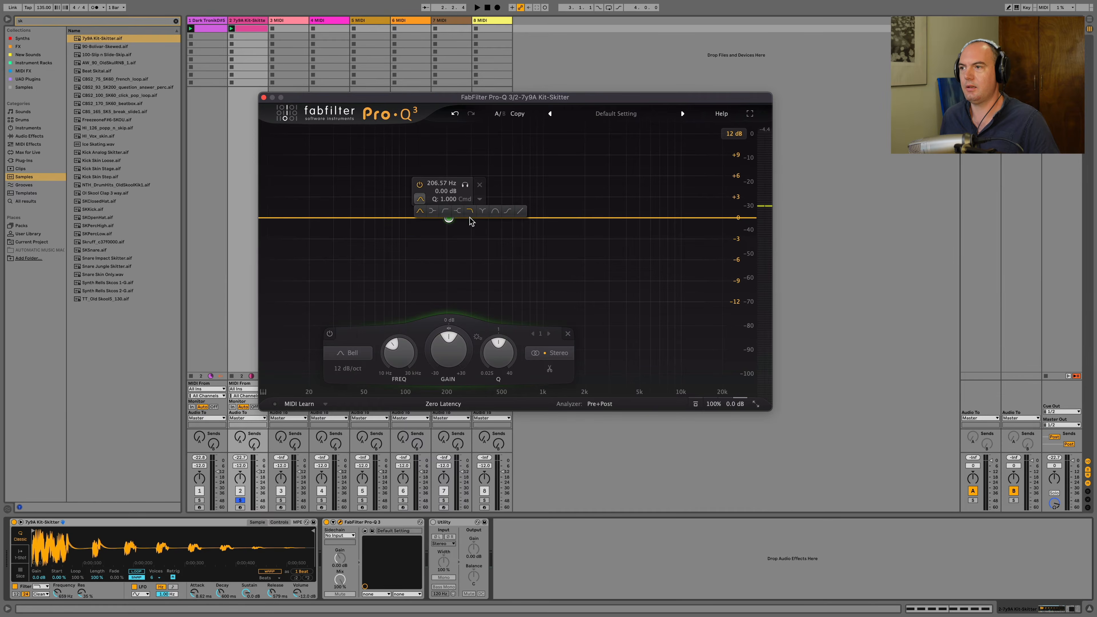
# - Change track 2's EQ band to a High Cut at about 167 Hz, stop playback and close the EQ window
pyautogui.click(470, 211)
pyautogui.moveTo(449, 218)
pyautogui.mouseDown()
pyautogui.moveTo(468, 219)
pyautogui.moveTo(435, 220)
pyautogui.mouseUp()
pyautogui.press('space')
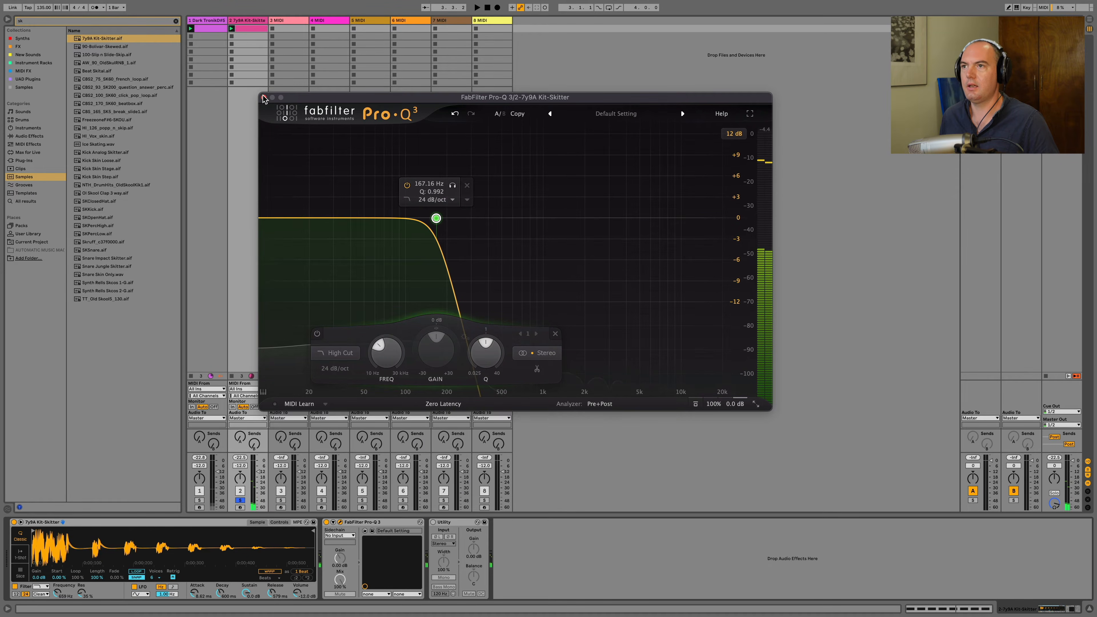
pyautogui.click(264, 98)
# - Search the samples for "das" and load 90 - Dastardly Bass.aif as the sampler instrument on track 3
pyautogui.click(281, 20)
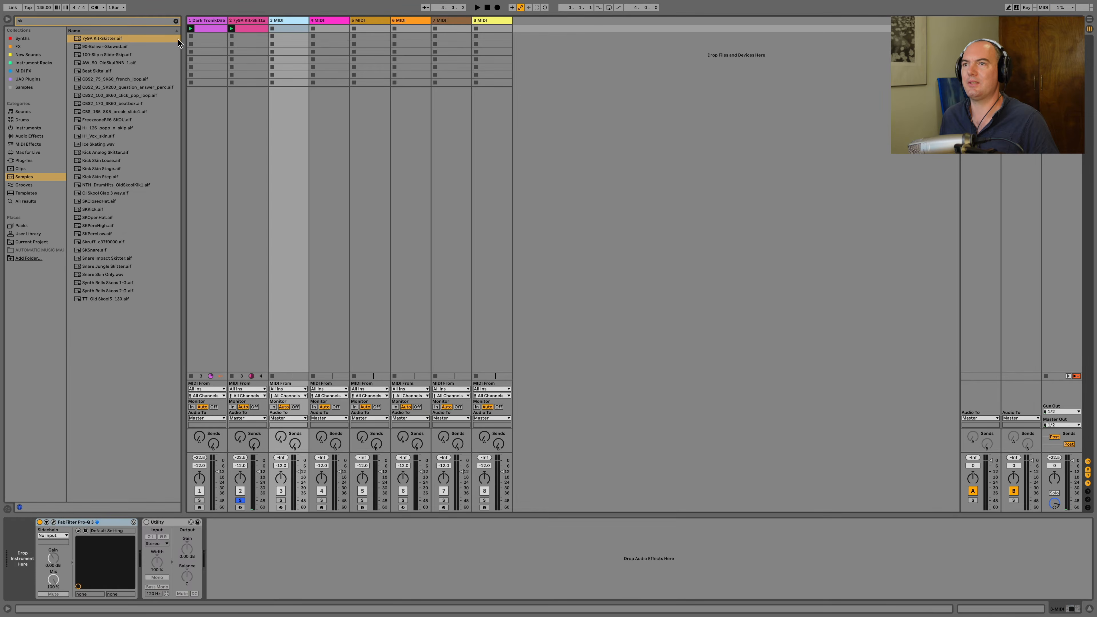
pyautogui.click(176, 21)
pyautogui.write('d')
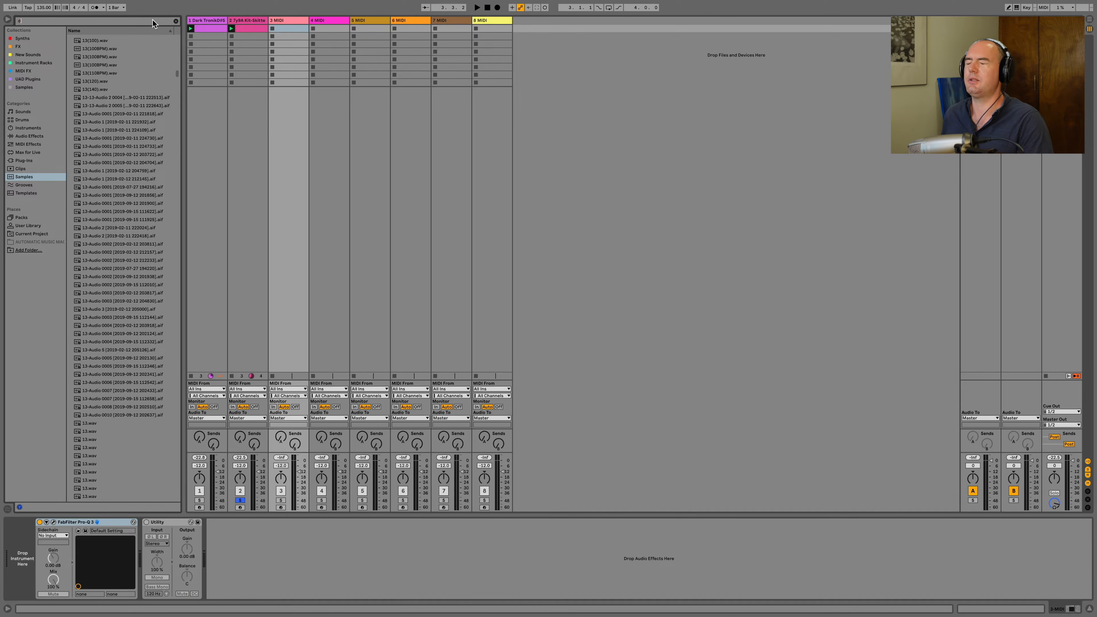
pyautogui.write('as')
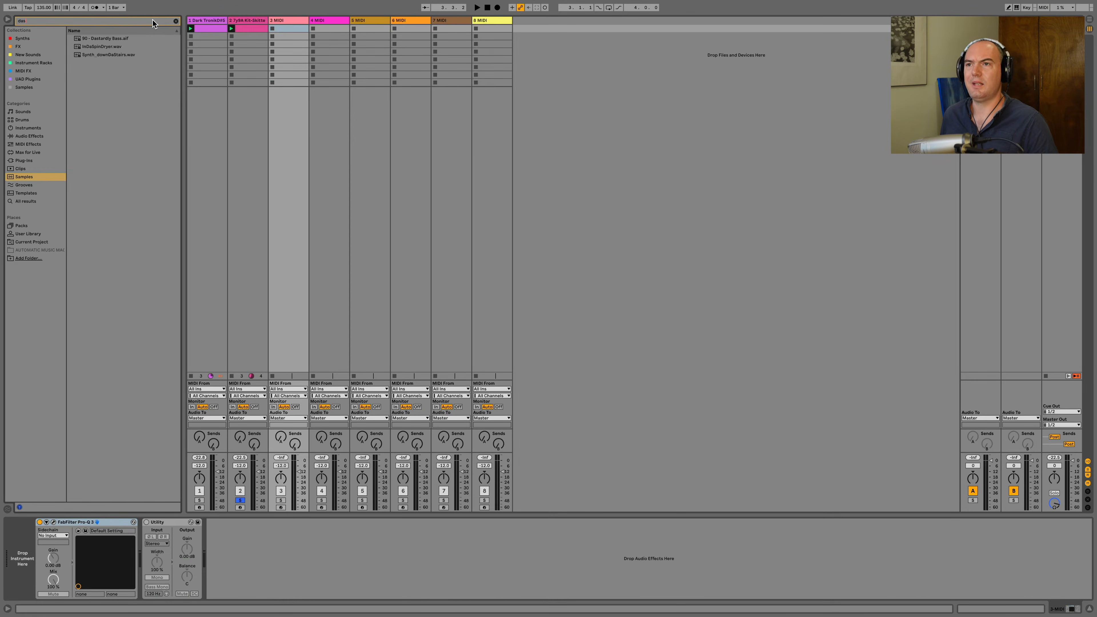
pyautogui.moveTo(125, 38); pyautogui.dragTo(19, 541)
# - Create an empty MIDI clip in the first slot of track 3 and audition the bass sample at C3
pyautogui.doubleClick(292, 27)
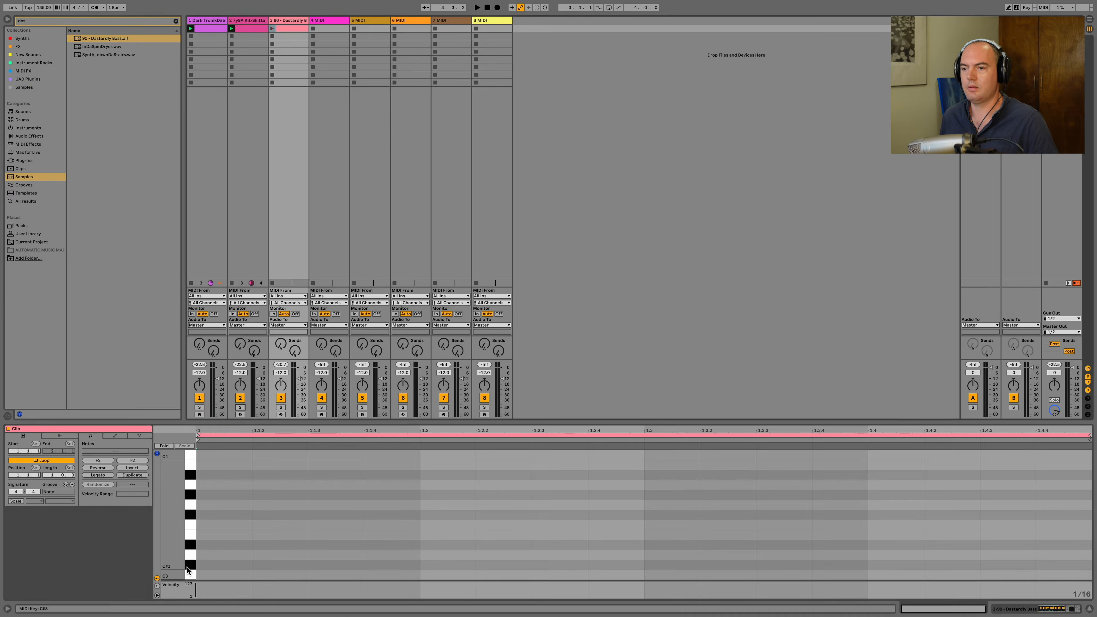
pyautogui.click(189, 575)
pyautogui.click(189, 575)
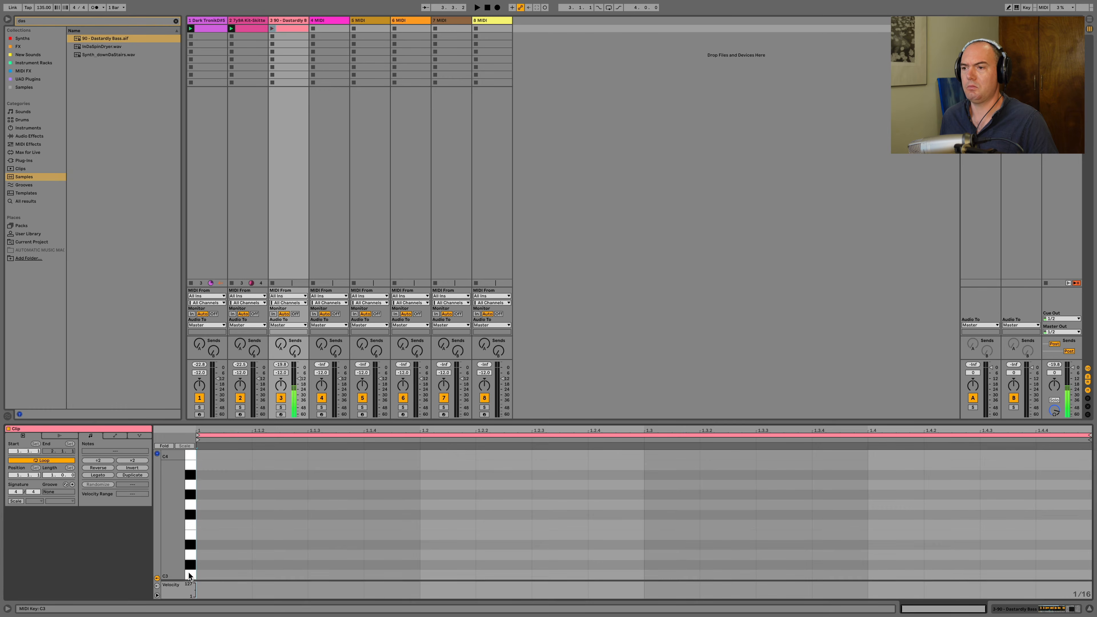
pyautogui.click(277, 129)
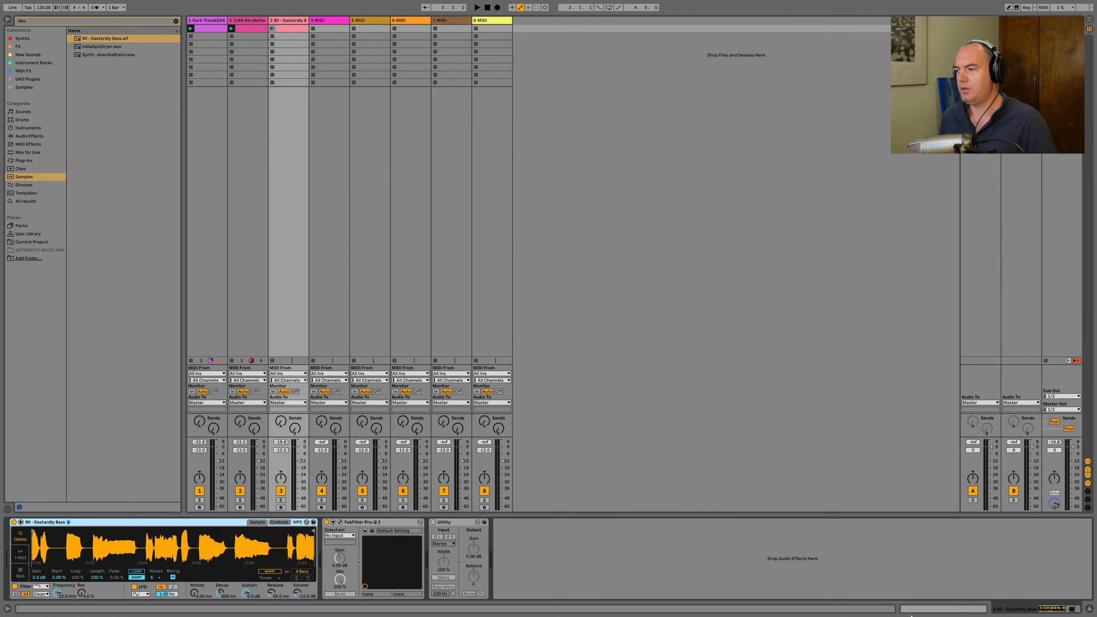
# - Draw sixteenth-note C3 notes on all four beats of track 3's one-bar clip
pyautogui.hotkey('shift', 'Tab')
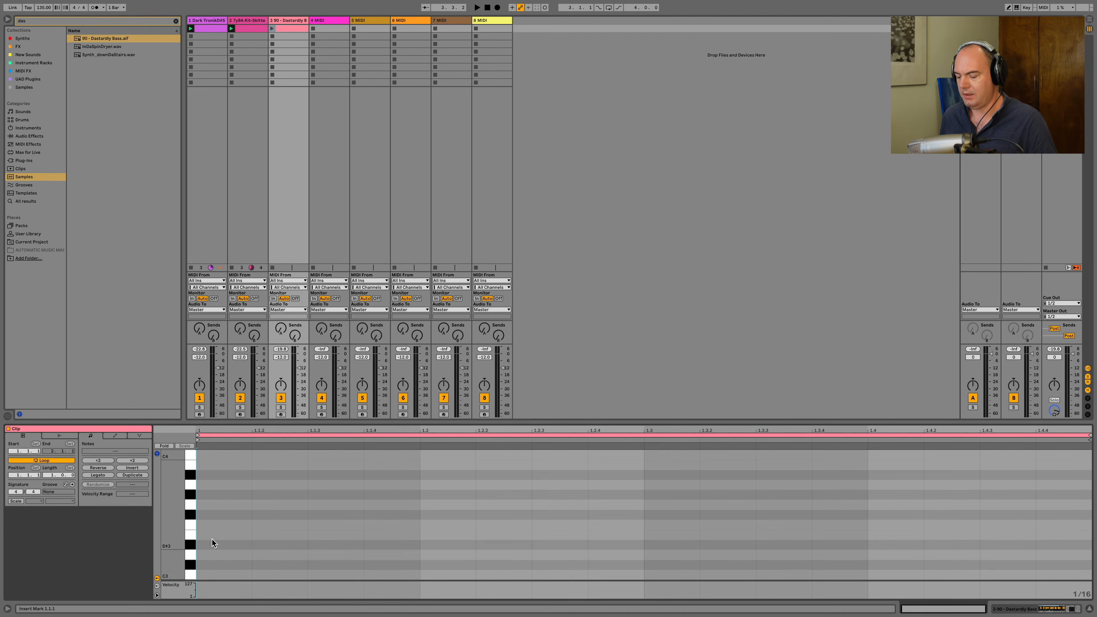
pyautogui.press('b')
pyautogui.click(220, 575)
pyautogui.click(437, 574)
pyautogui.click(693, 574)
pyautogui.click(881, 574)
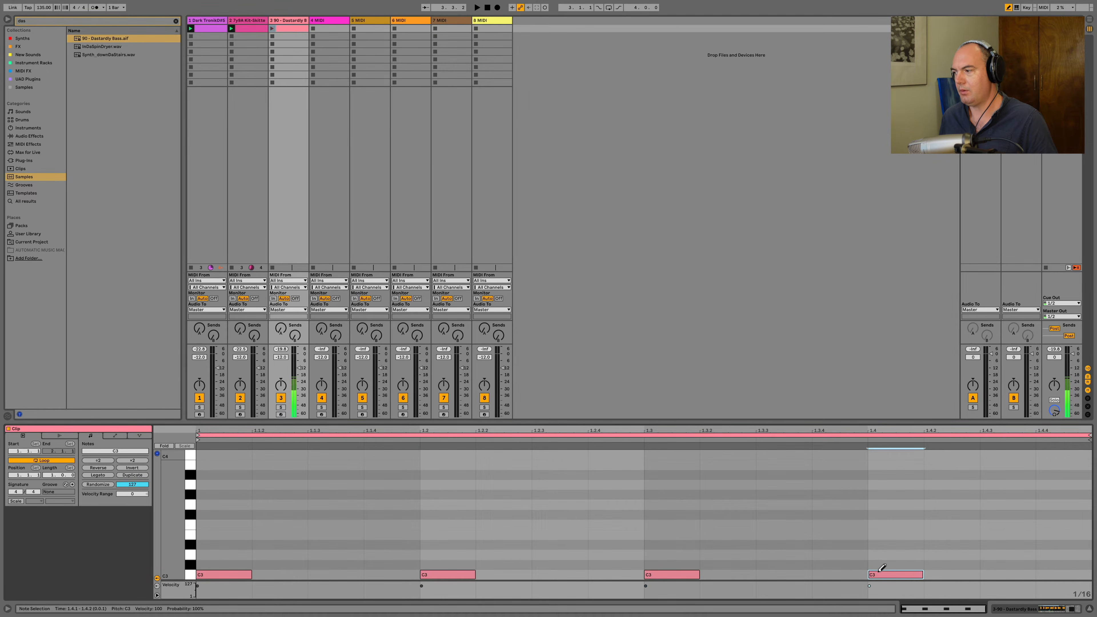
# - Play track 3's clip and move the bass sample's start point about a quarter of the way into the waveform
pyautogui.click(1056, 609)
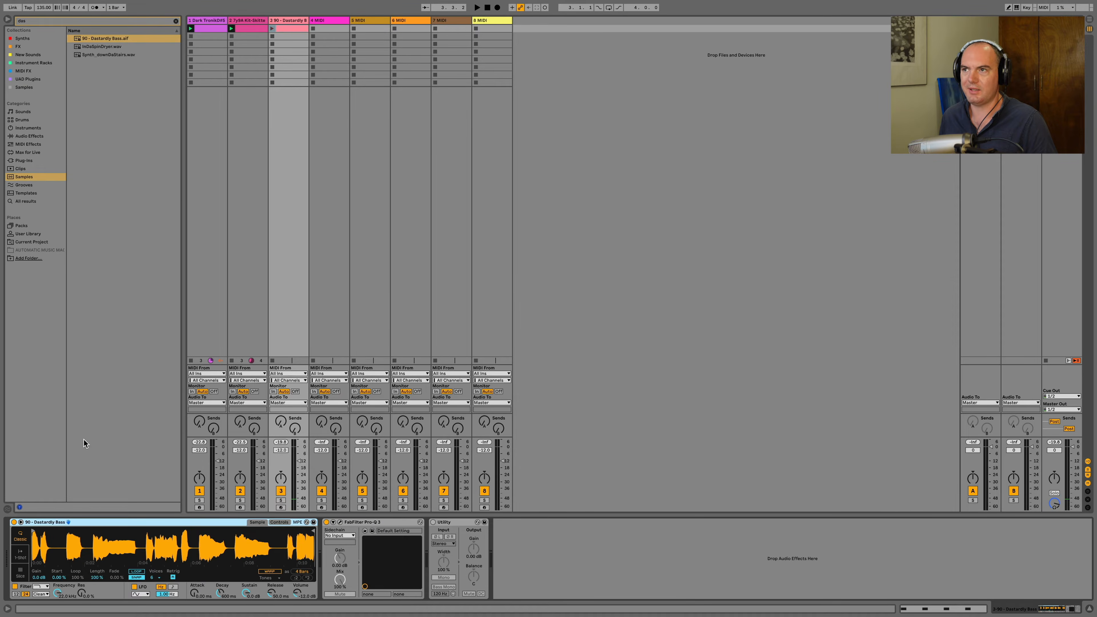
pyautogui.click(273, 30)
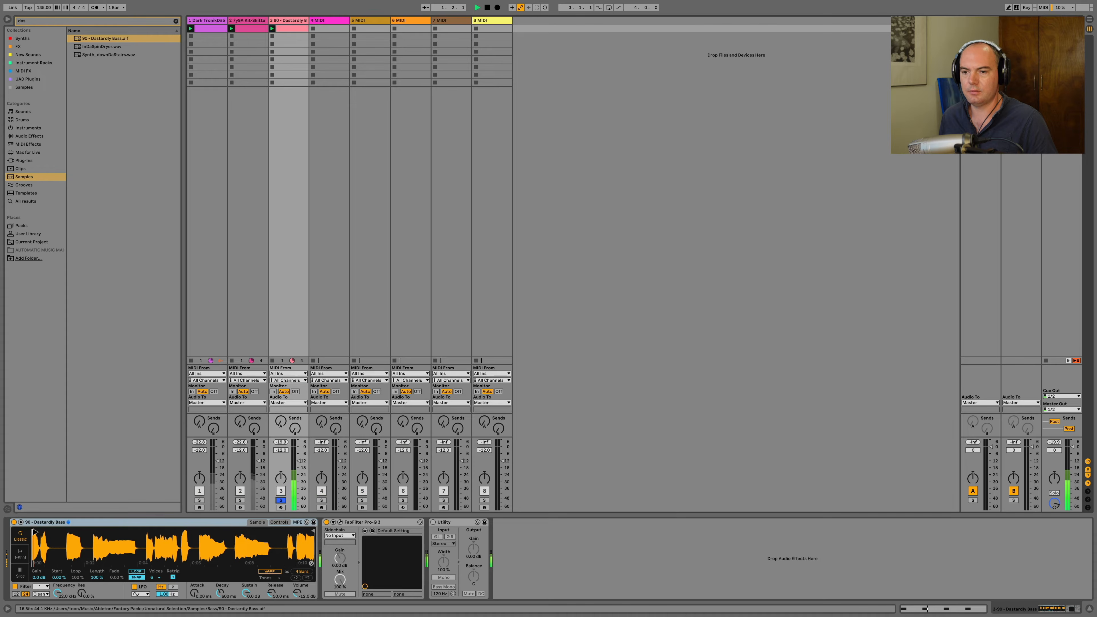
pyautogui.moveTo(33, 534); pyautogui.dragTo(261, 540)
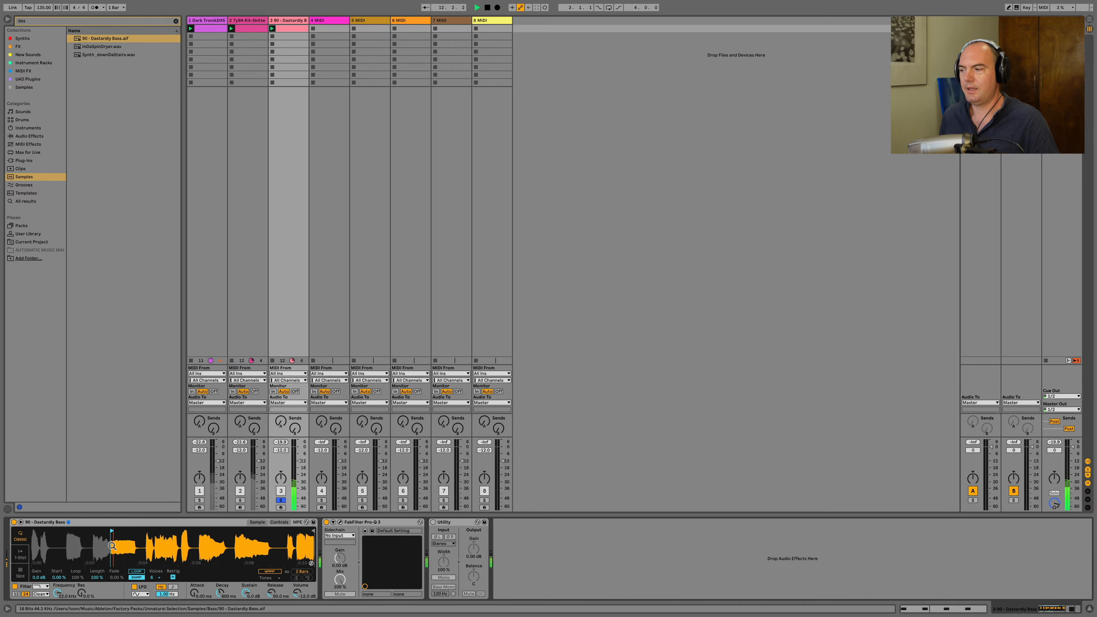
pyautogui.press('space')
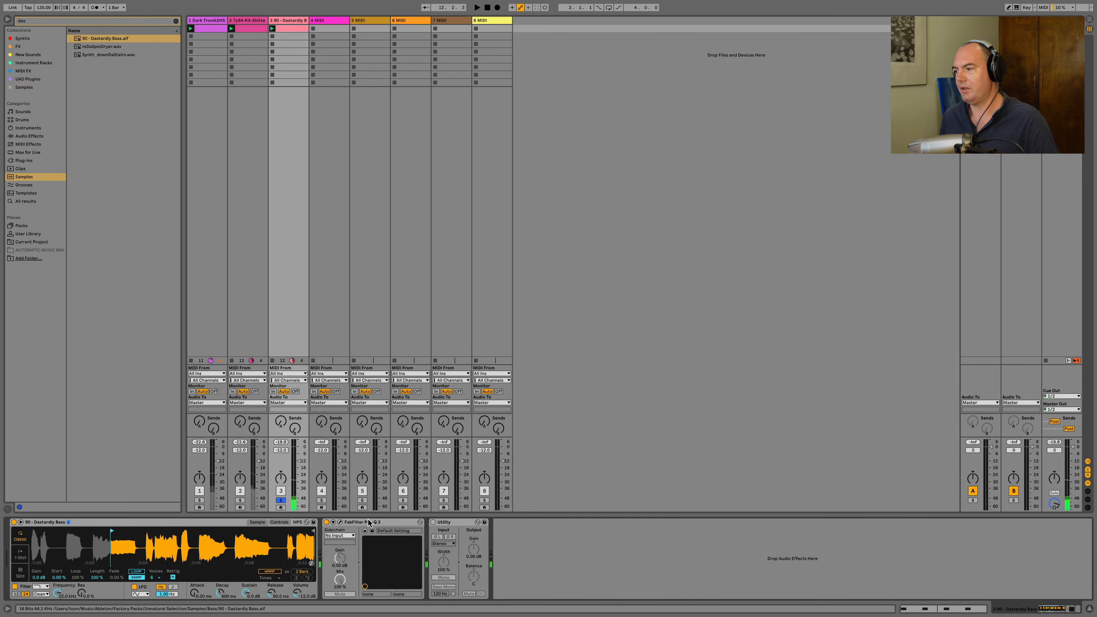
# - Transpose track 3's notes down an octave to C2 and raise the sampler's release to about 1.8 s
pyautogui.click(921, 607)
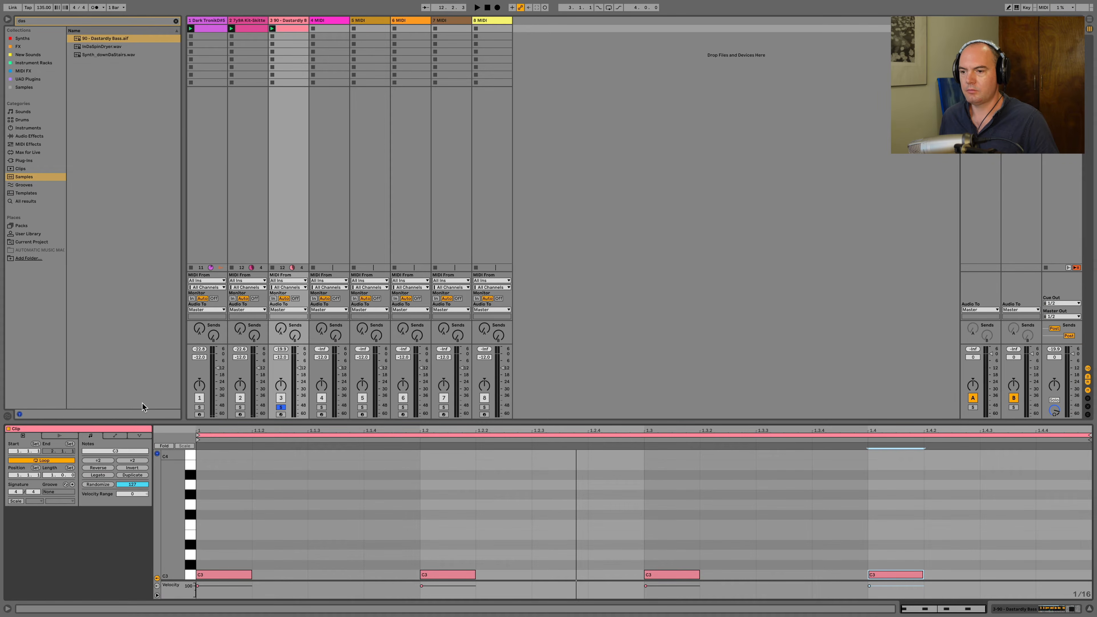
pyautogui.hotkey('shift', 'Down')
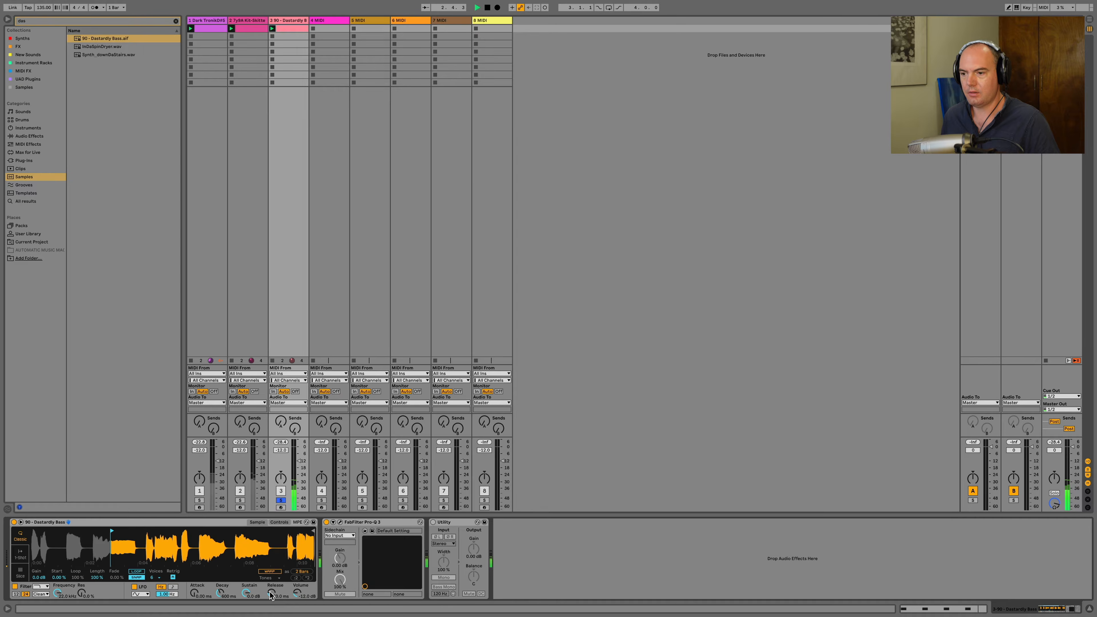
pyautogui.moveTo(270, 595); pyautogui.dragTo(270, 557)
# - Enable the pitch envelope on track 3's sampler and set its amount to about +30 st while the loop plays
pyautogui.click(278, 522)
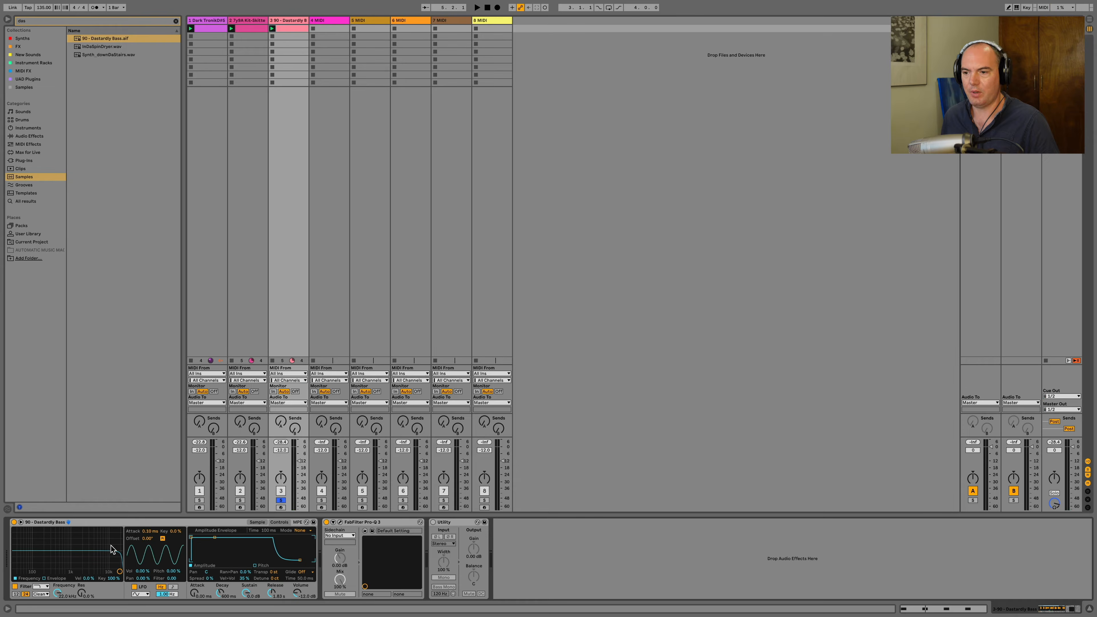
pyautogui.click(259, 566)
pyautogui.press('space')
pyautogui.press('space')
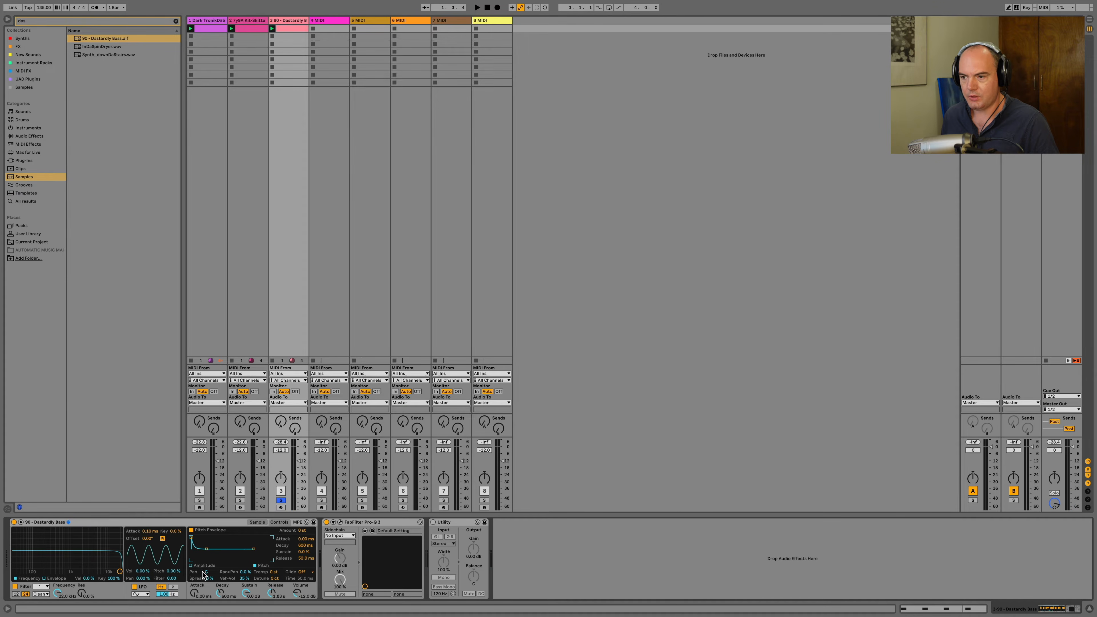
pyautogui.press('space')
pyautogui.moveTo(304, 530); pyautogui.dragTo(304, 527)
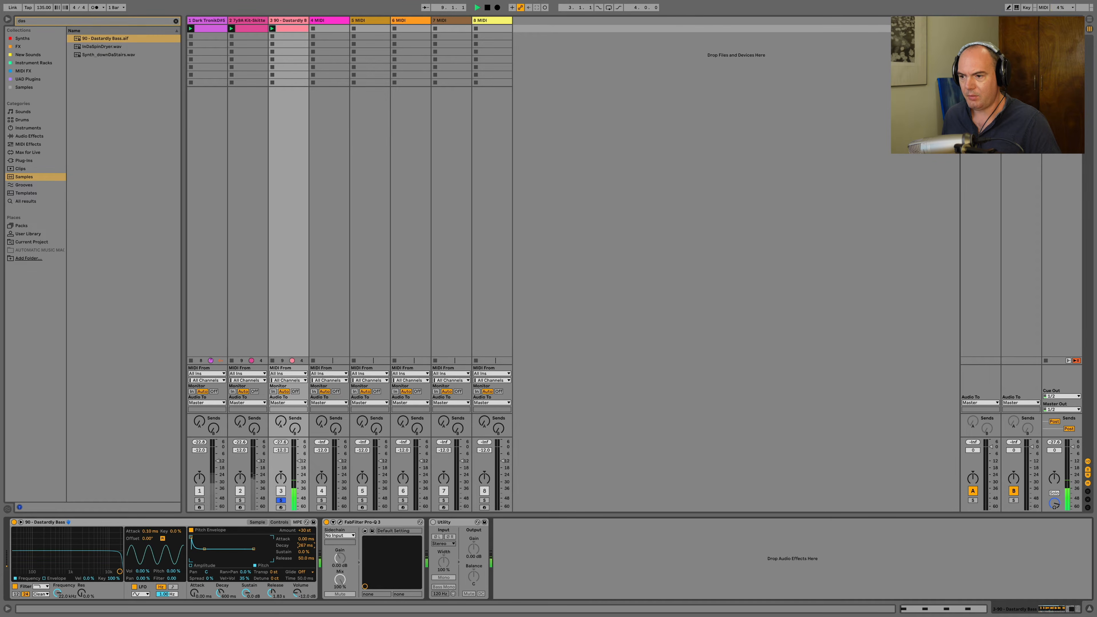
# - Turn on the bass sampler's filter envelope with an amount of about 72 and lower the filter frequency to about 219 Hz
pyautogui.moveTo(58, 558); pyautogui.dragTo(117, 564)
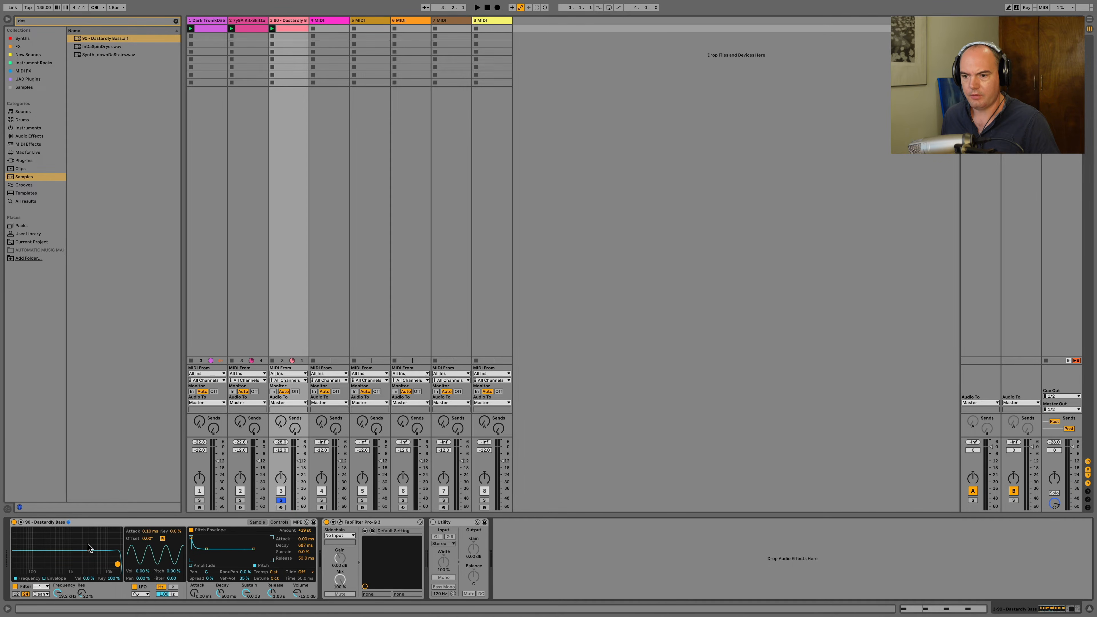
pyautogui.click(43, 579)
pyautogui.press('space')
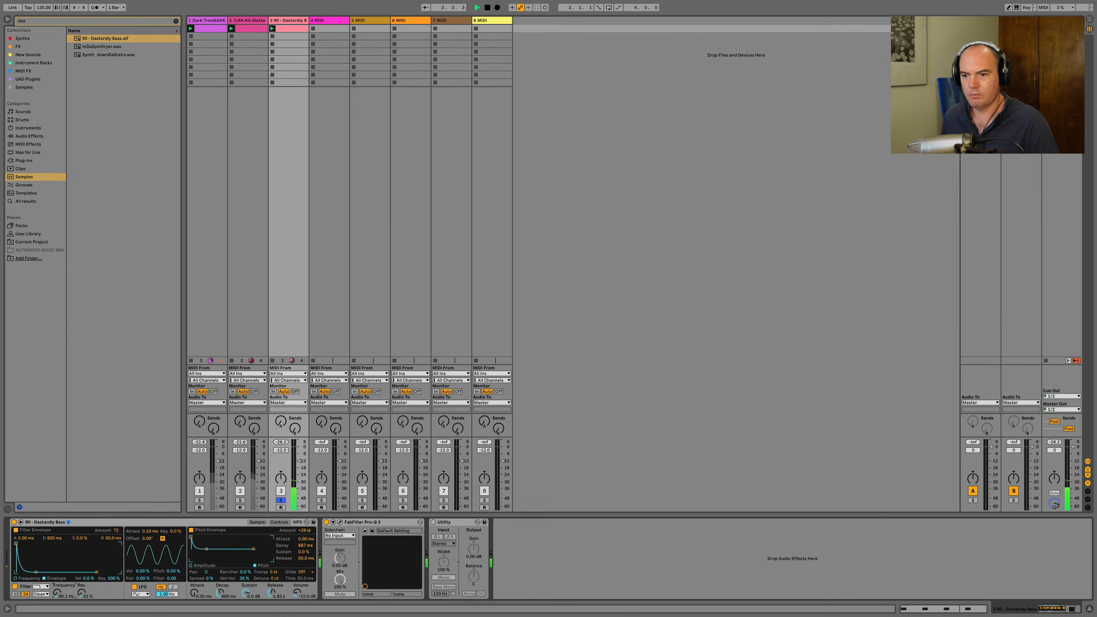
pyautogui.press('space')
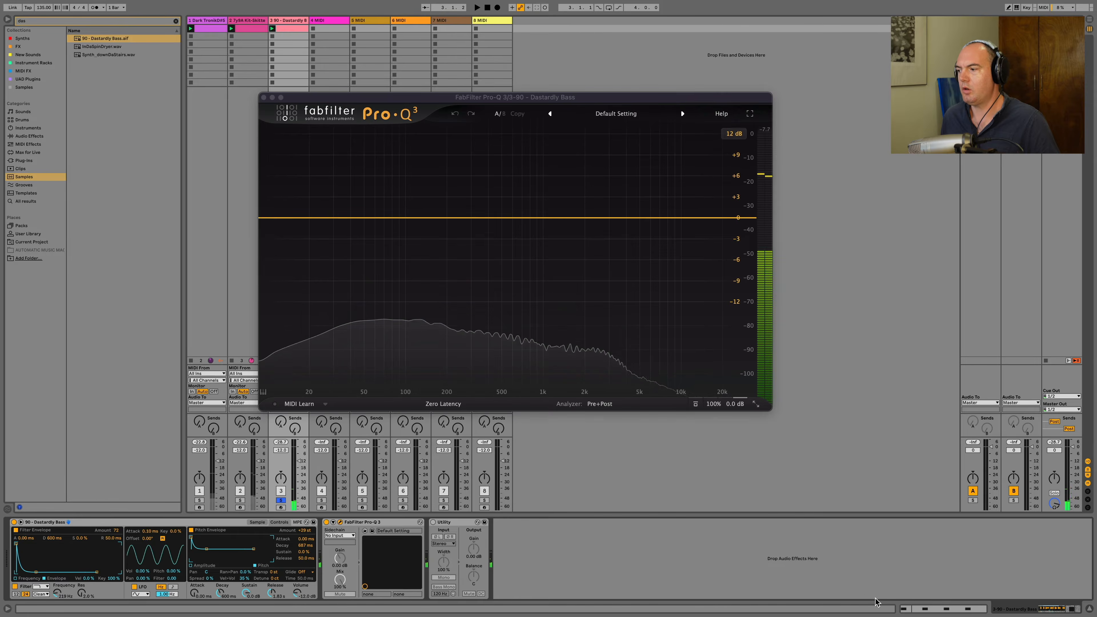
# - Transpose the bass clip's C2 notes down to G#1 and play the loop to check them
pyautogui.hotkey('shift', 'Tab')
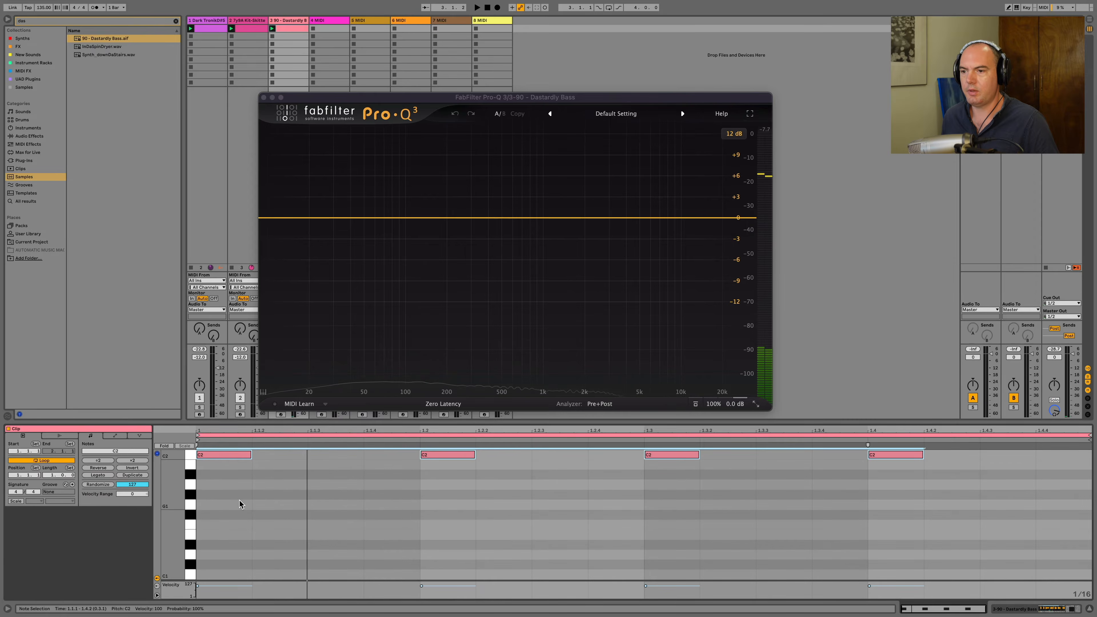
pyautogui.press('Down')
pyautogui.press('Down')
pyautogui.press('Down')
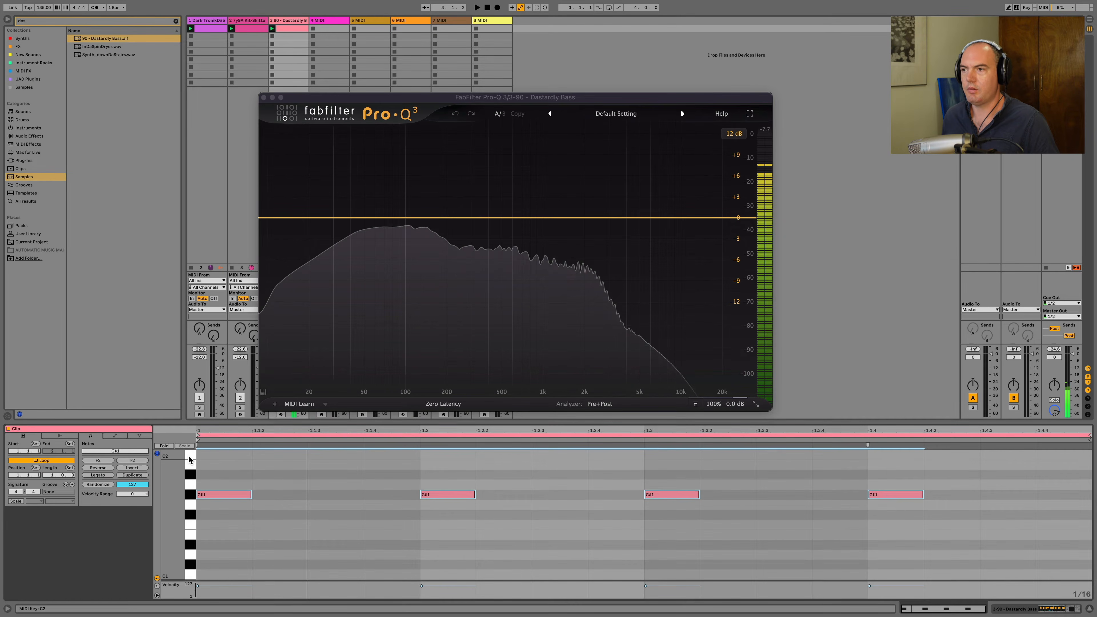
pyautogui.press('space')
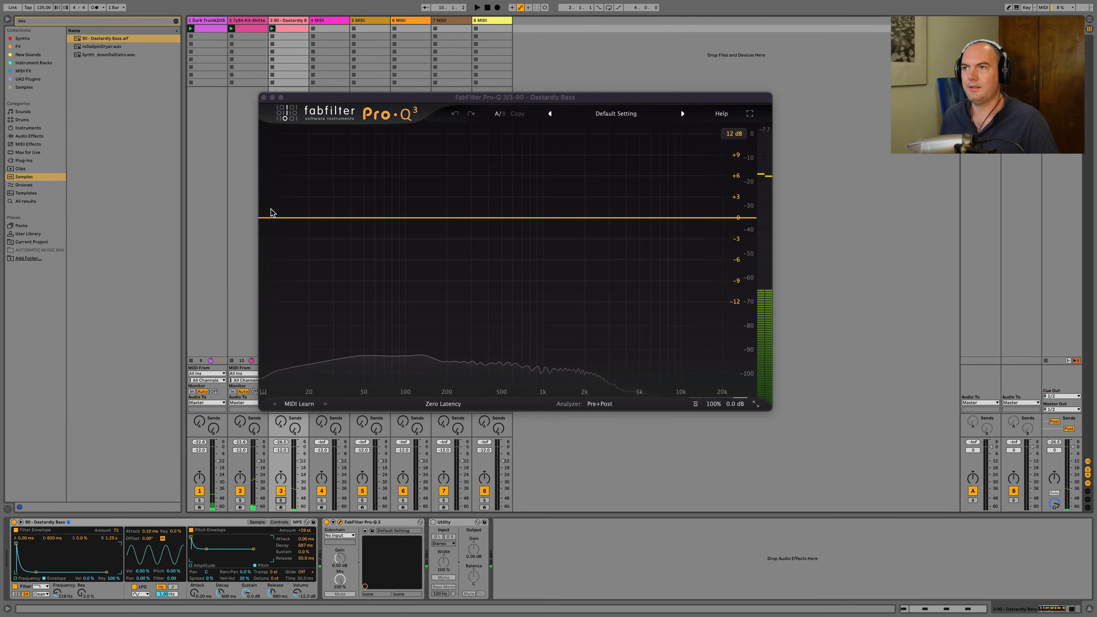
# - Reorder the tracks to put Dastardly Bass first and Dark Tronik third, and close the bass track's EQ window
pyautogui.click(287, 22)
pyautogui.moveTo(288, 24); pyautogui.dragTo(217, 23)
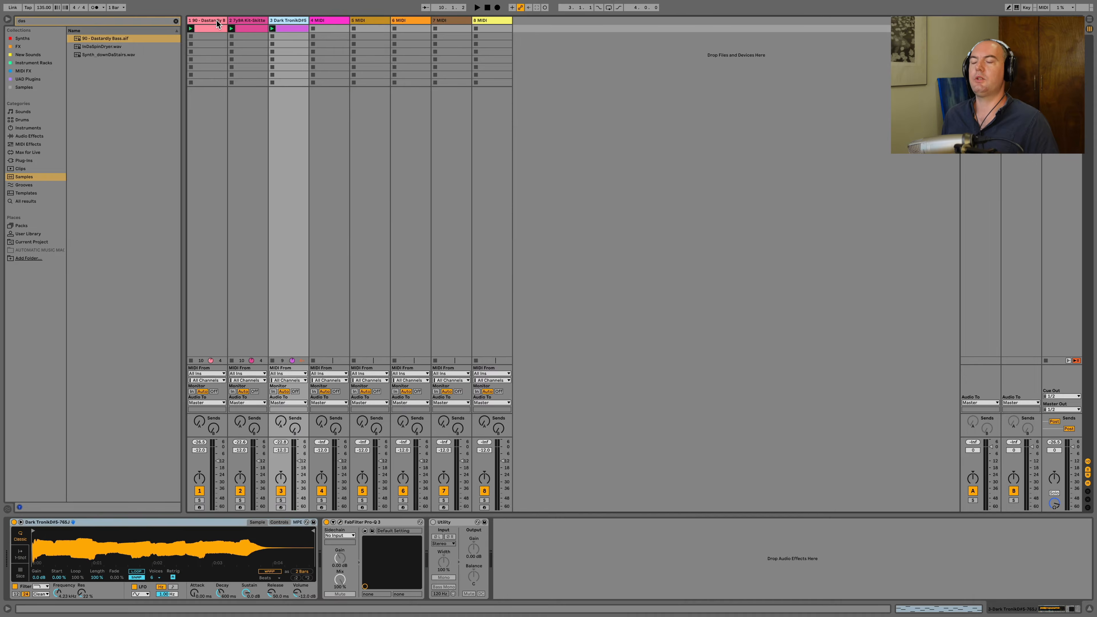
pyautogui.click(208, 23)
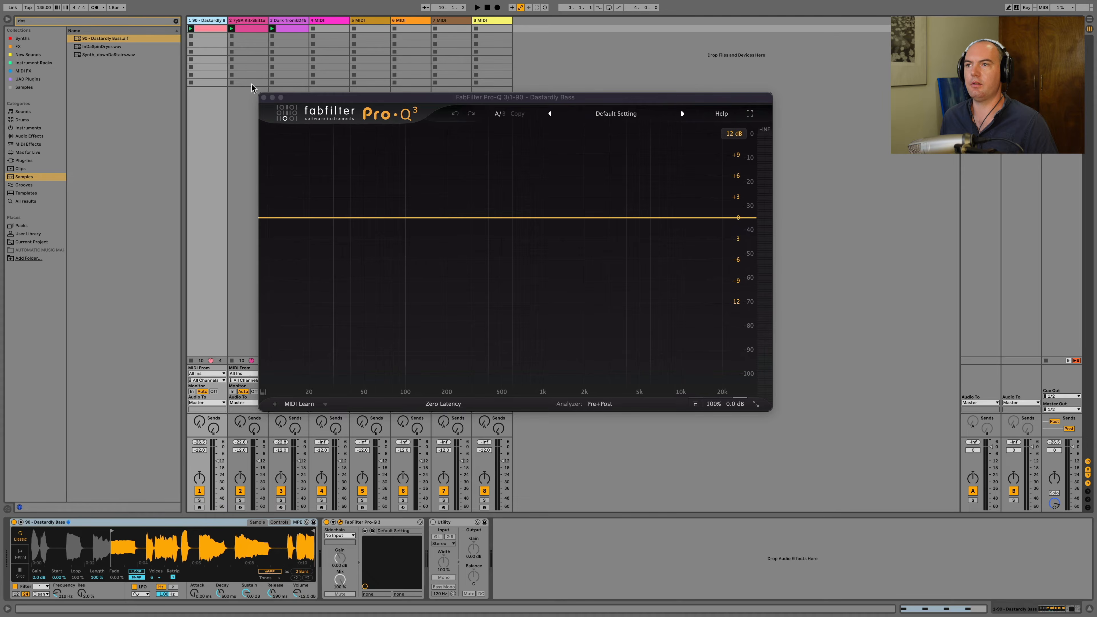
pyautogui.click(264, 98)
pyautogui.click(244, 208)
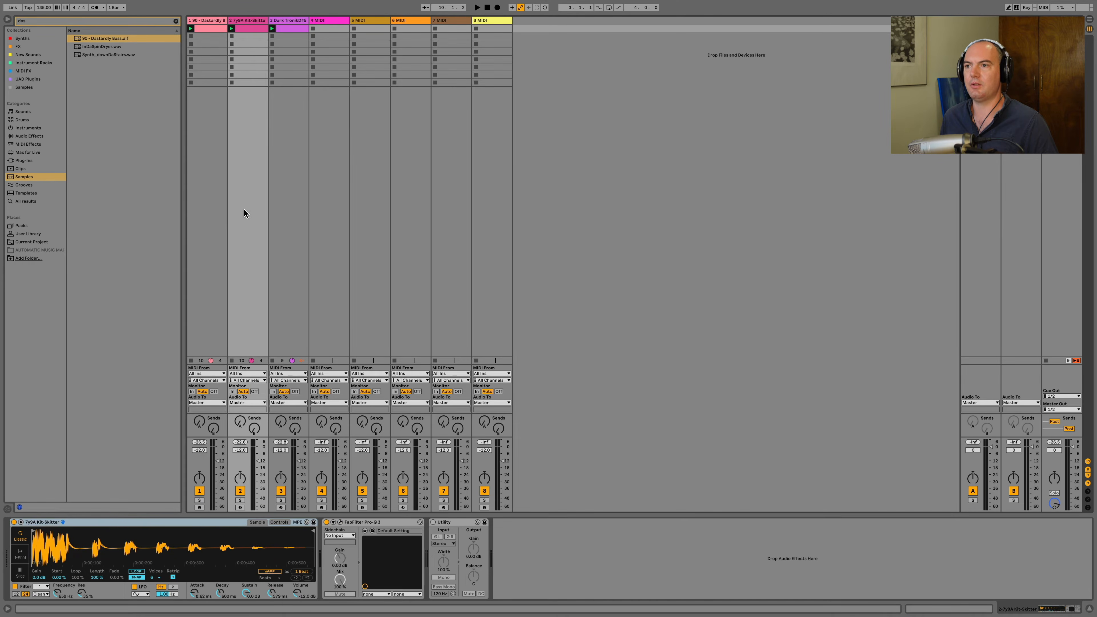
# - Mute the Dark Tronik track and raise the volumes of tracks 1 and 2 while the loop plays
pyautogui.click(277, 219)
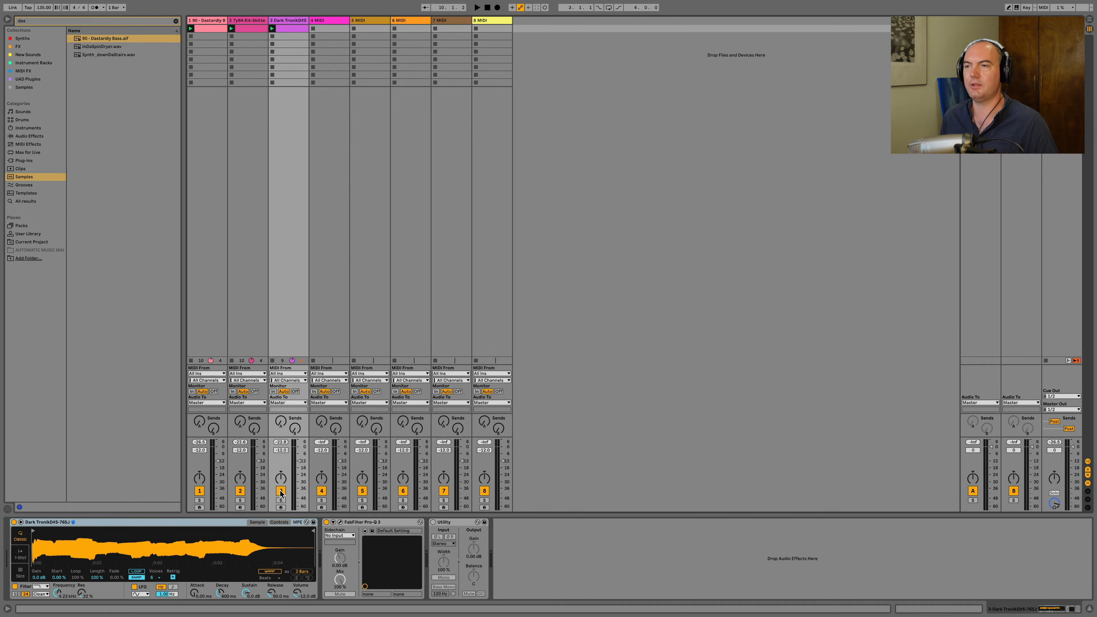
pyautogui.press('space')
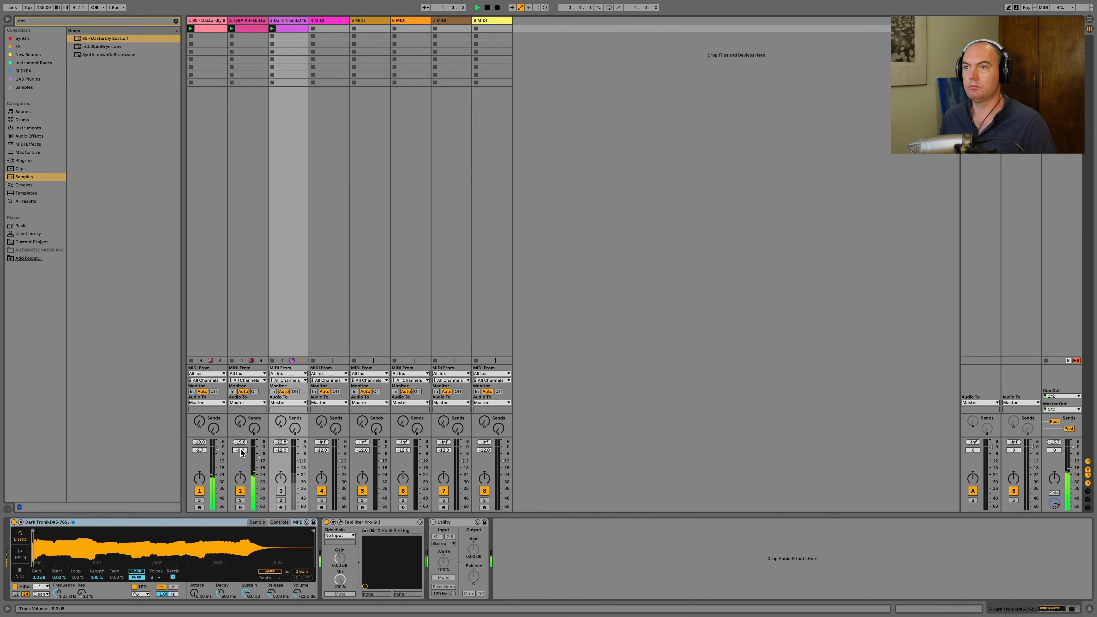
pyautogui.press('space')
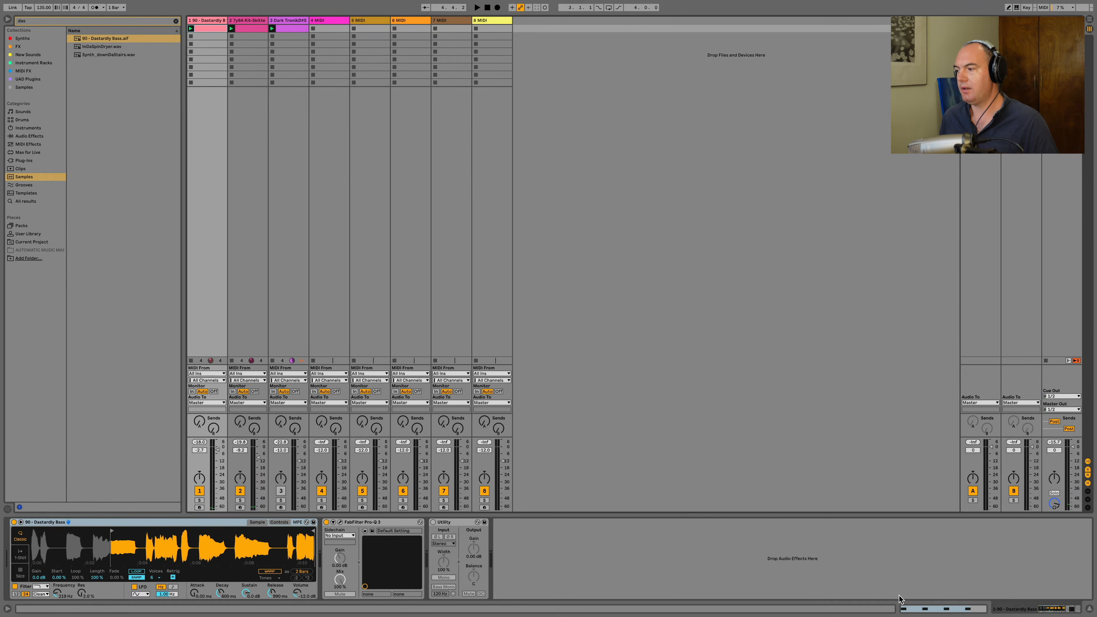
# - Transpose the bass clip's notes on track 1 to A1 against the playing loop and close the EQ window
pyautogui.click(903, 609)
pyautogui.moveTo(186, 472); pyautogui.dragTo(187, 512)
pyautogui.press('space')
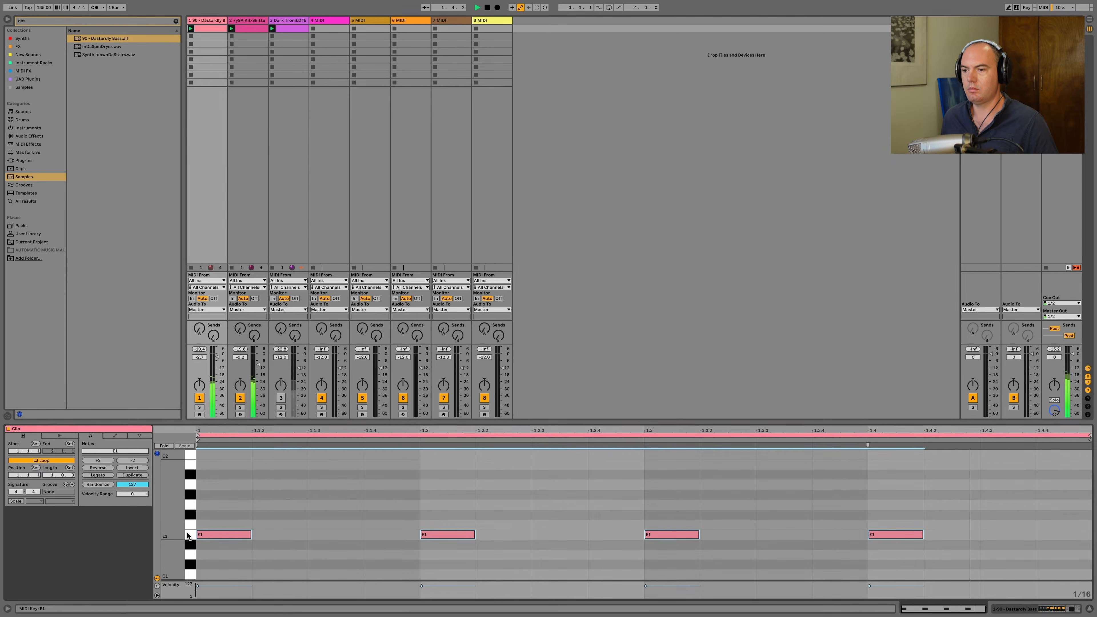
pyautogui.hotkey('shift', 'Up')
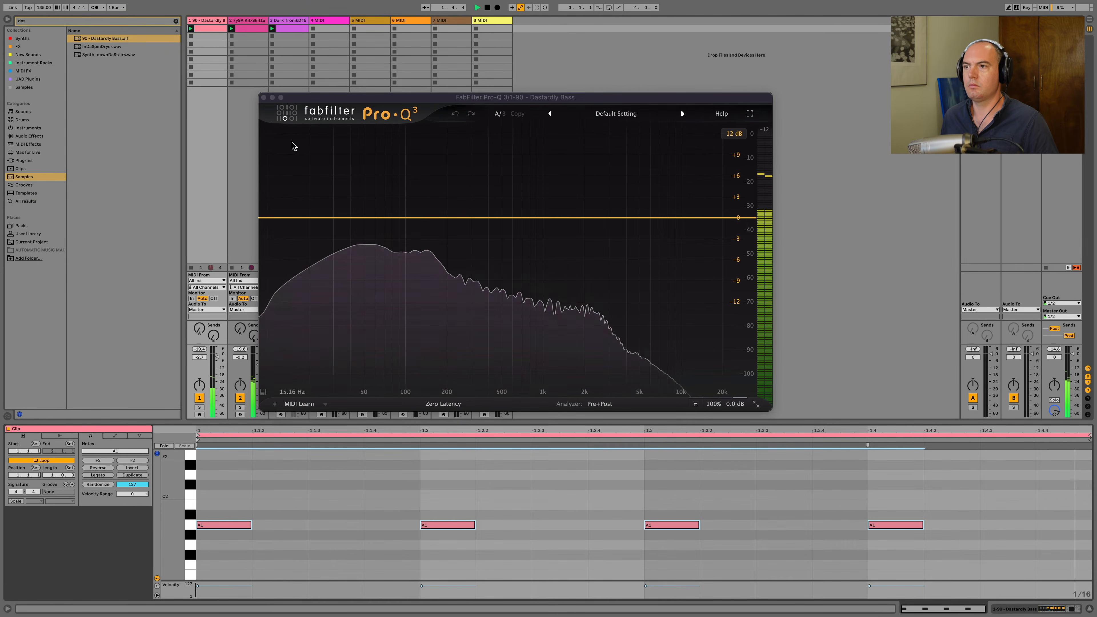
pyautogui.click(265, 100)
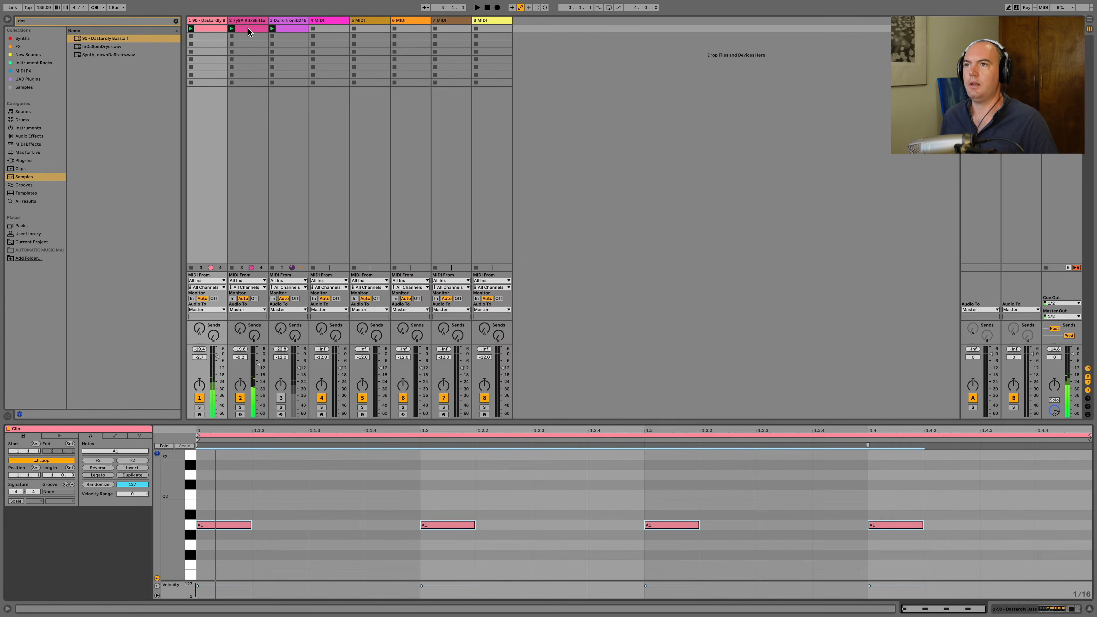
# - Select track 2's clip, clear the sample search and add LFOTool from the FX collection to track 2
pyautogui.click(247, 28)
pyautogui.click(176, 21)
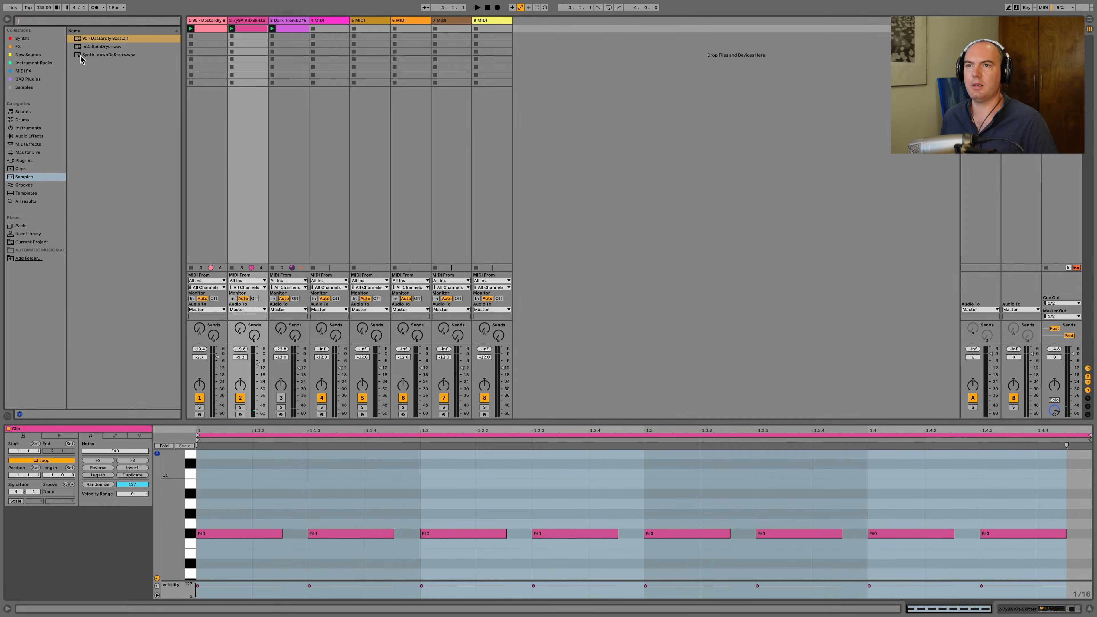
pyautogui.doubleClick(91, 210)
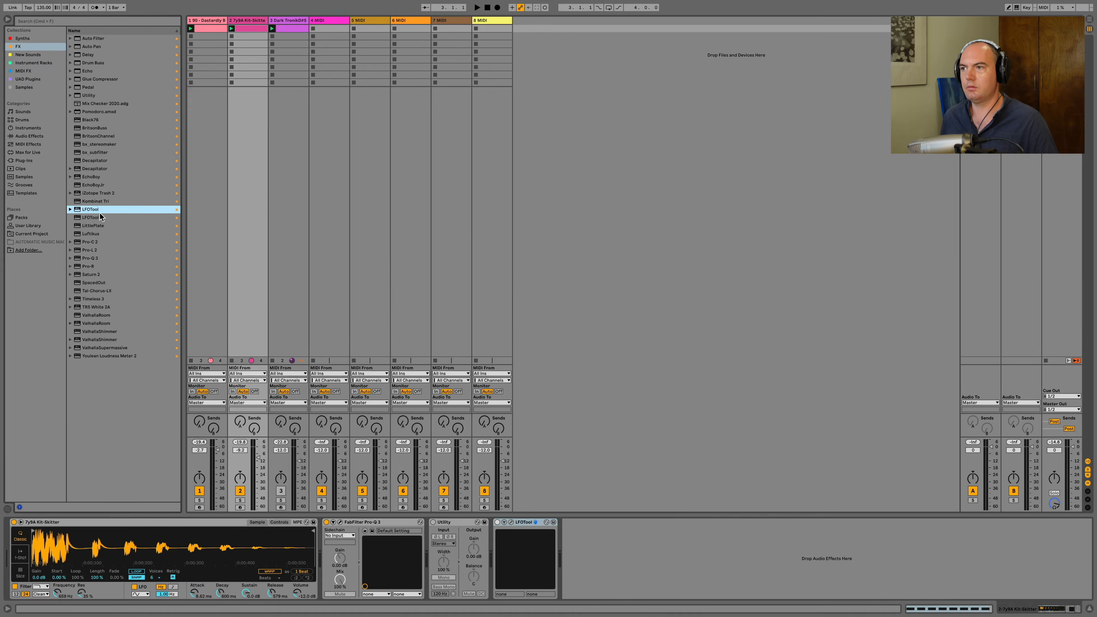
# - Adjust the end of LFOTool's quarter-note curve on track 2, set its volume amount to 34 and close the plug-in window
pyautogui.moveTo(566, 130); pyautogui.dragTo(562, 127)
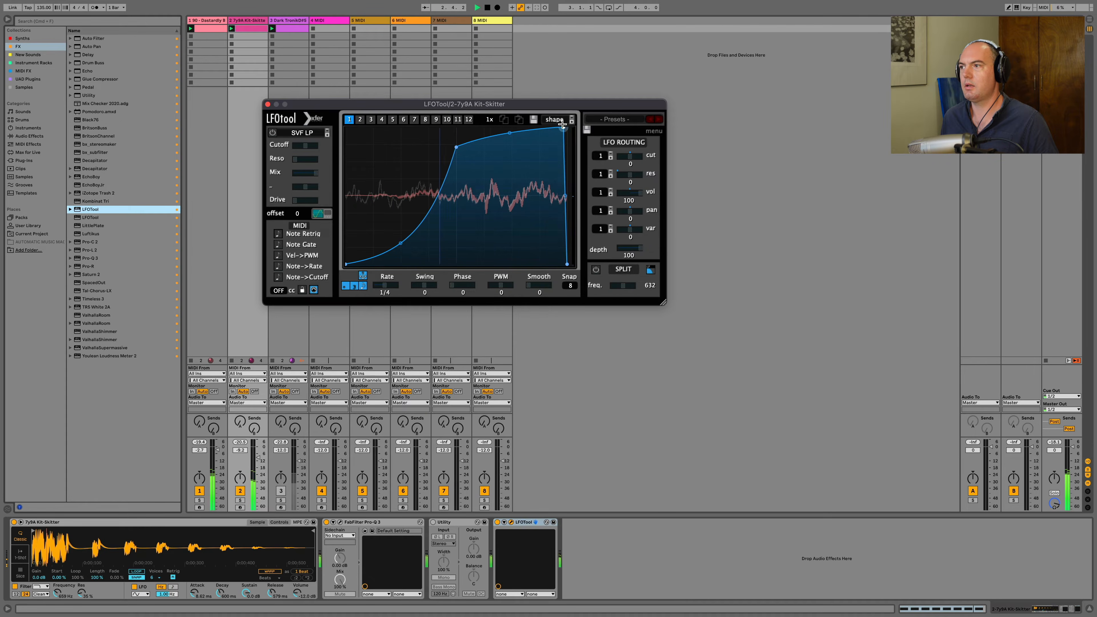
pyautogui.moveTo(641, 193); pyautogui.dragTo(597, 197)
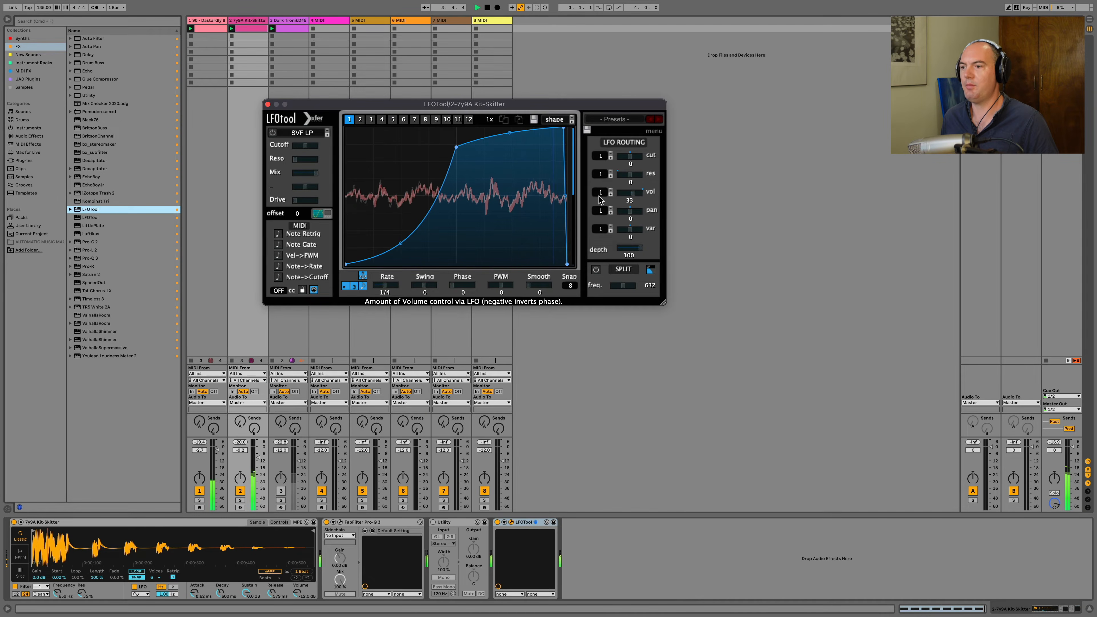
pyautogui.press('space')
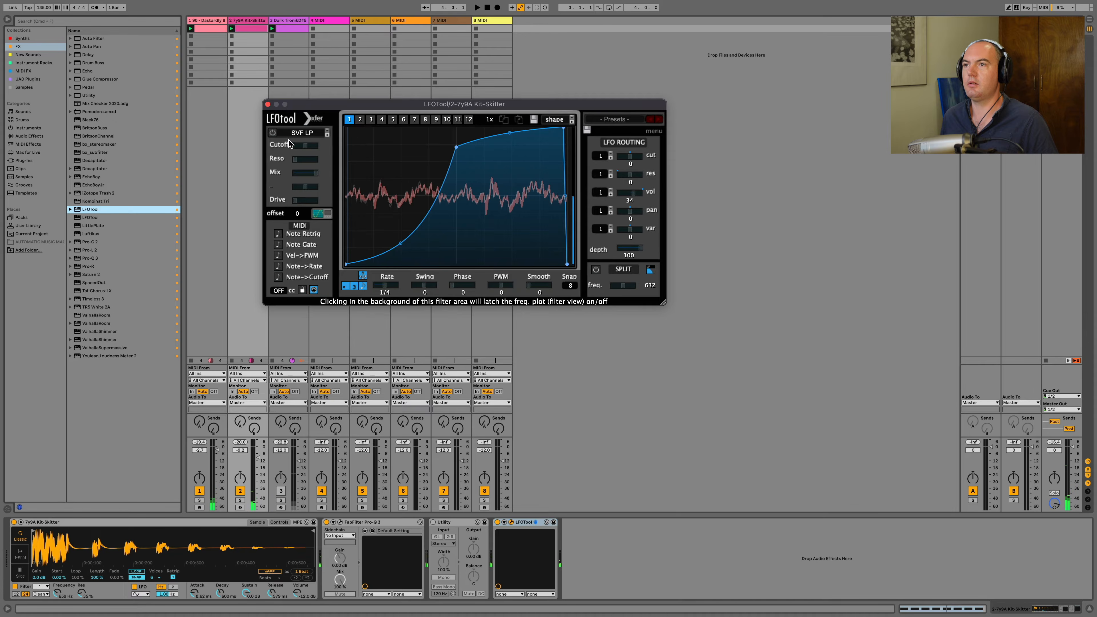
pyautogui.click(268, 105)
# - Unmute the Dark Tronik track and raise its two sends, with the Echo send at about -18 dB, against the playing loop
pyautogui.click(281, 491)
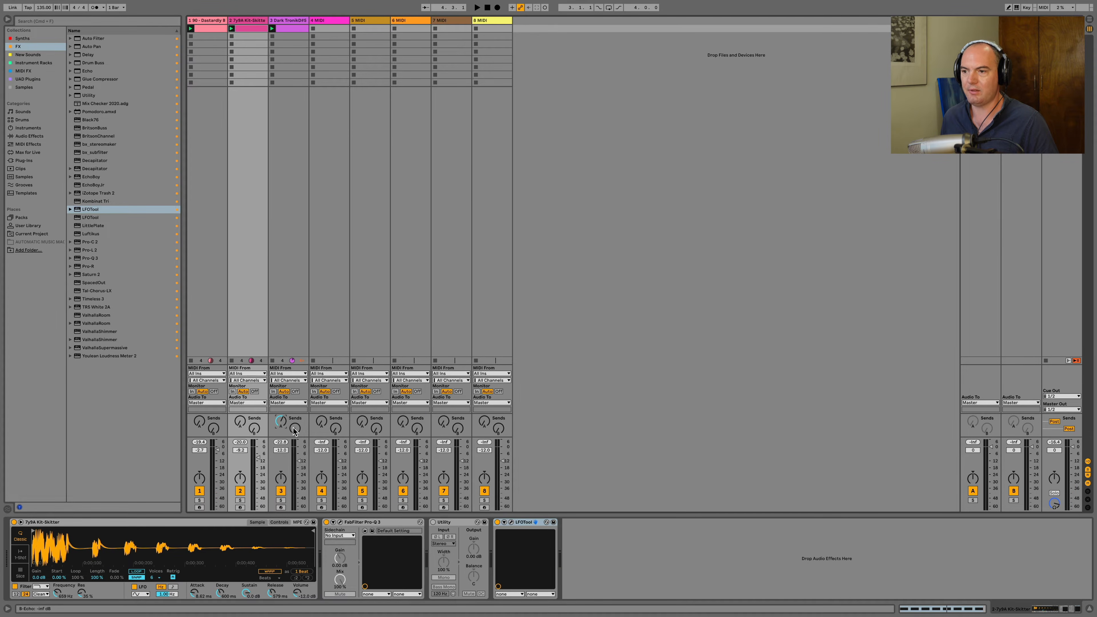
pyautogui.press('space')
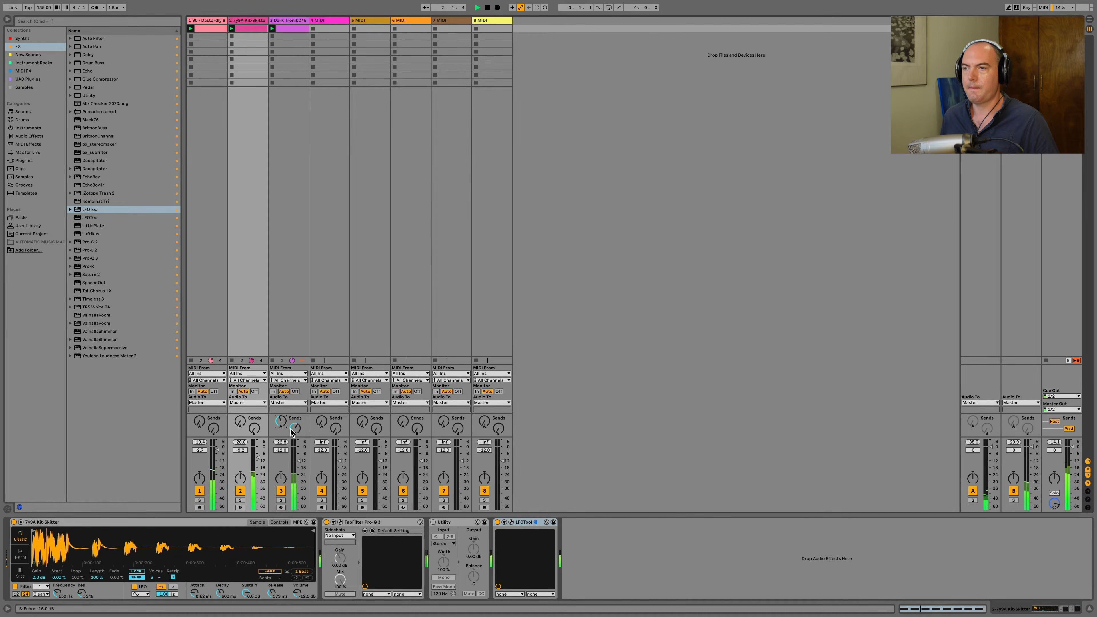
pyautogui.press('space')
# - Shape the Dark Tronik sampler's filter on track 3 with a low cutoff and a decaying filter envelope
pyautogui.click(293, 23)
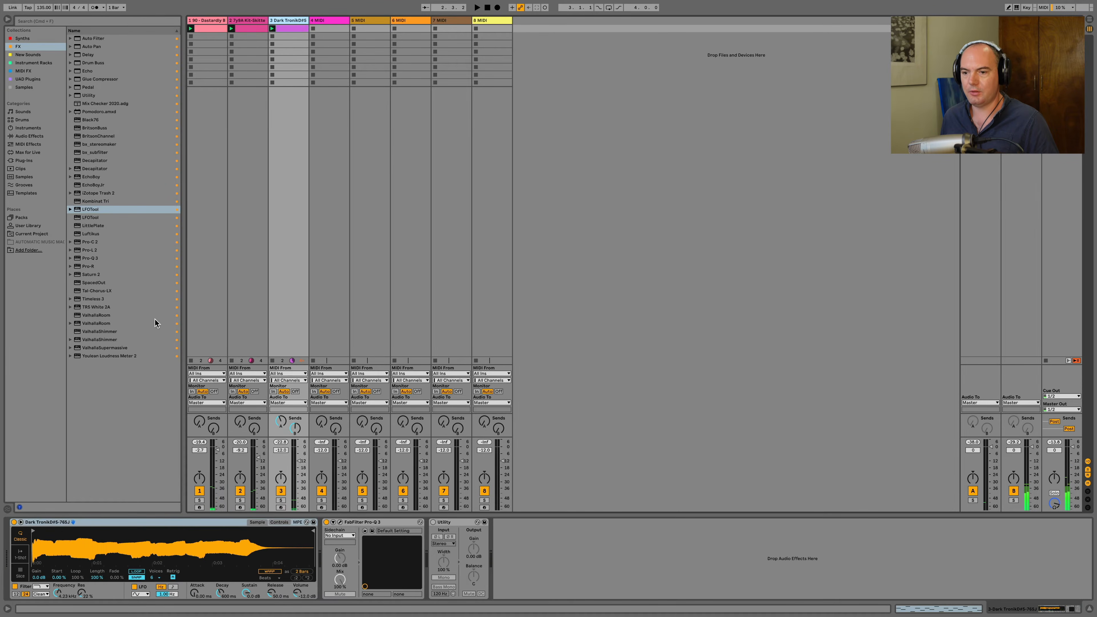
pyautogui.click(279, 522)
pyautogui.moveTo(96, 564); pyautogui.dragTo(32, 566)
pyautogui.click(43, 578)
pyautogui.moveTo(116, 531); pyautogui.dragTo(116, 522)
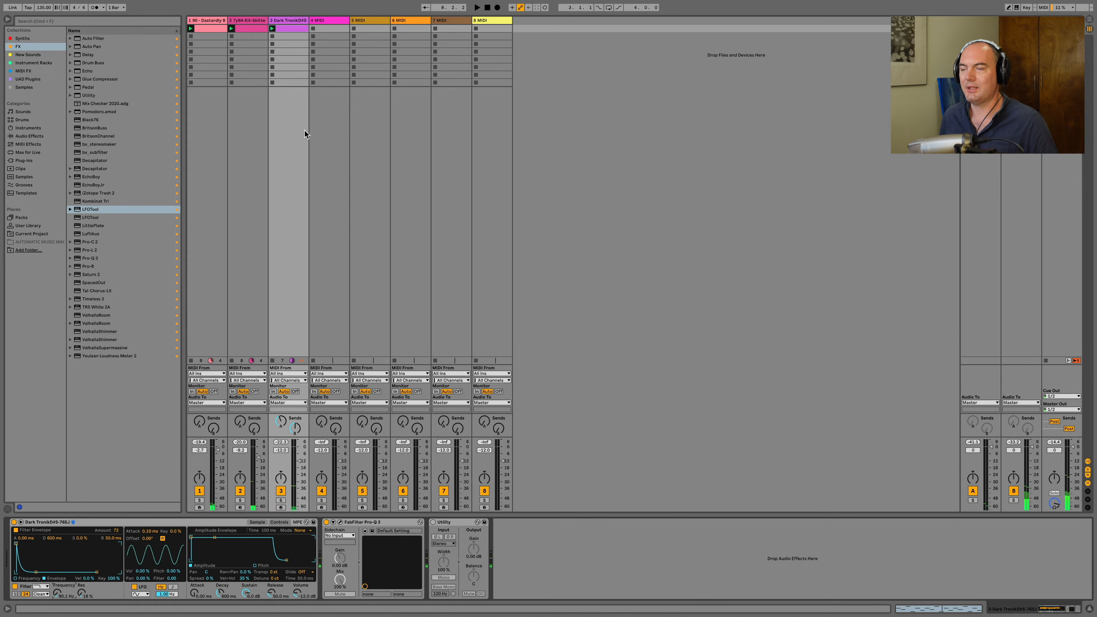
# - Search the samples for "kd" and load the Air DeepF#2-KDX6 sample onto track 4 as its instrument
pyautogui.click(326, 21)
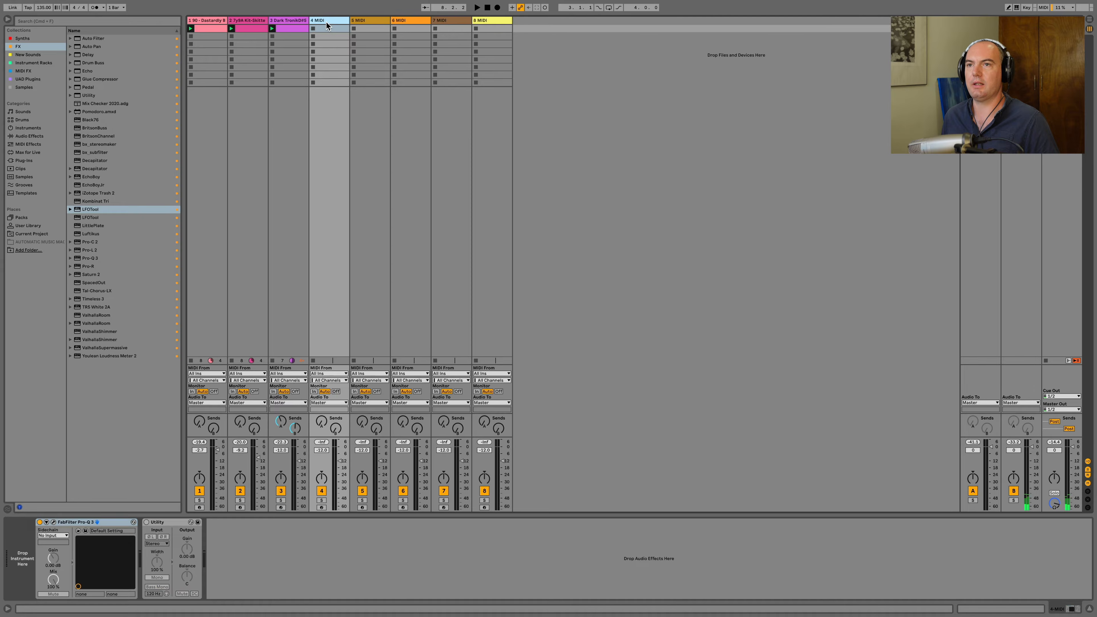
pyautogui.click(17, 177)
pyautogui.click(43, 21)
pyautogui.write('kd')
pyautogui.moveTo(104, 39); pyautogui.dragTo(13, 556)
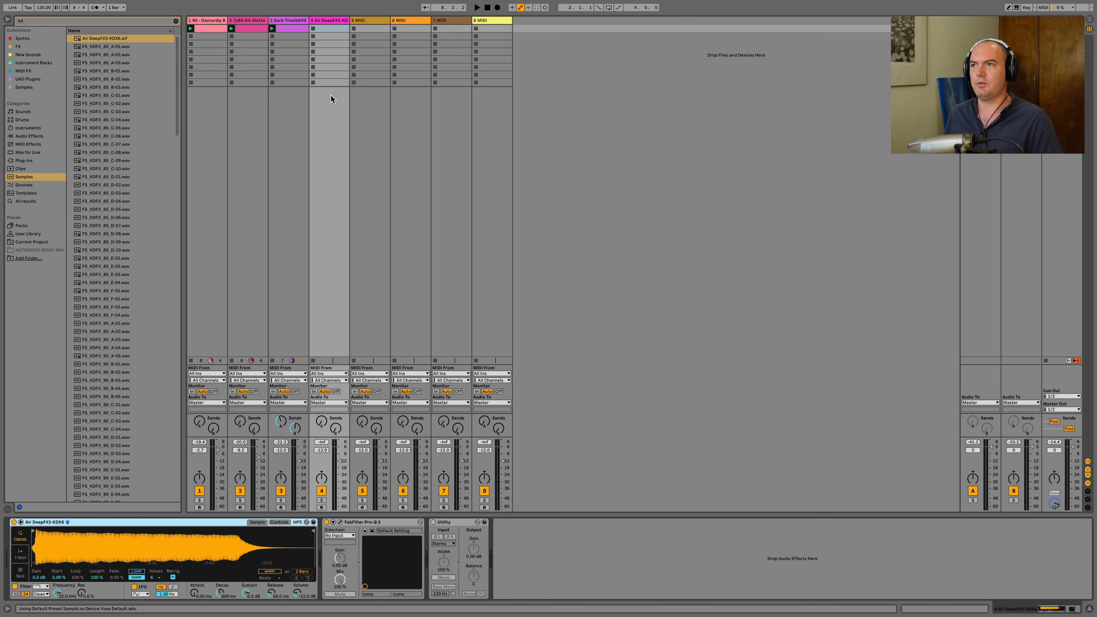
# - Create an empty one-bar MIDI clip on track 4 and audition high pitches up to octave 6 against the playing loop
pyautogui.doubleClick(330, 30)
pyautogui.click(190, 513)
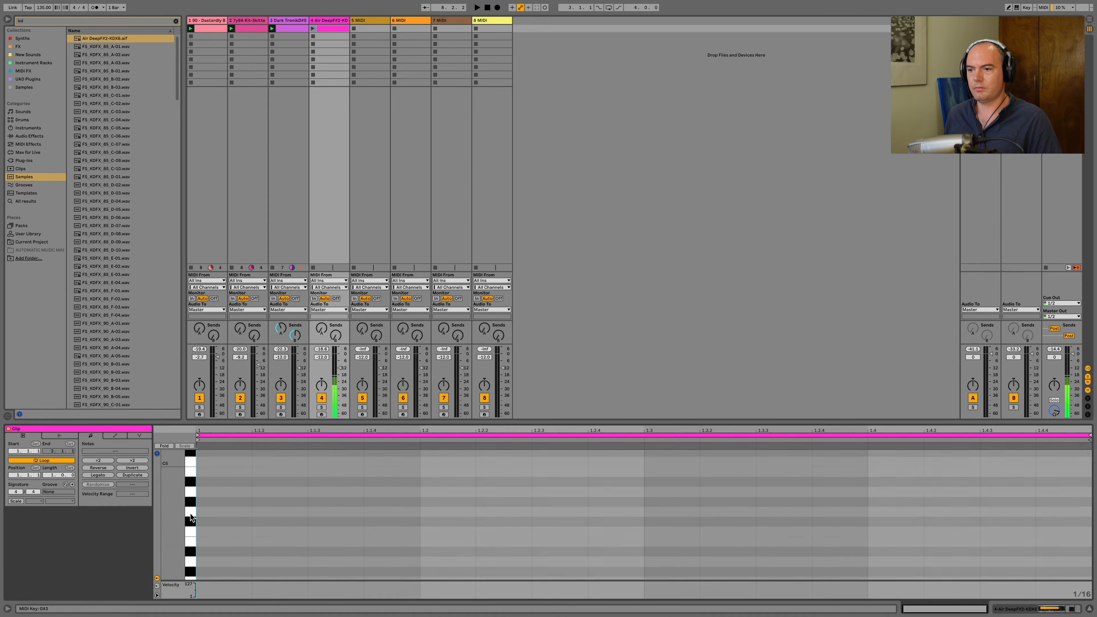
pyautogui.scroll(5, 191, 517)
pyautogui.press('space')
pyautogui.click(189, 543)
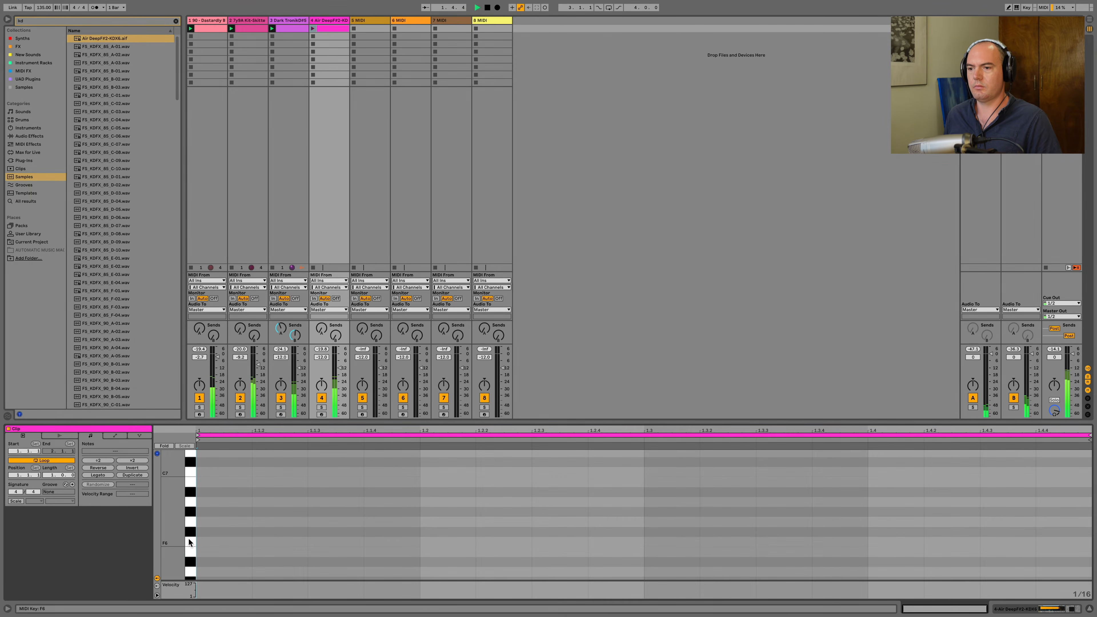
pyautogui.click(191, 551)
# - Add an E6 sixteenth note to track 4's clip, transpose it down an octave to E5 and fill the bar with copies
pyautogui.doubleClick(220, 553)
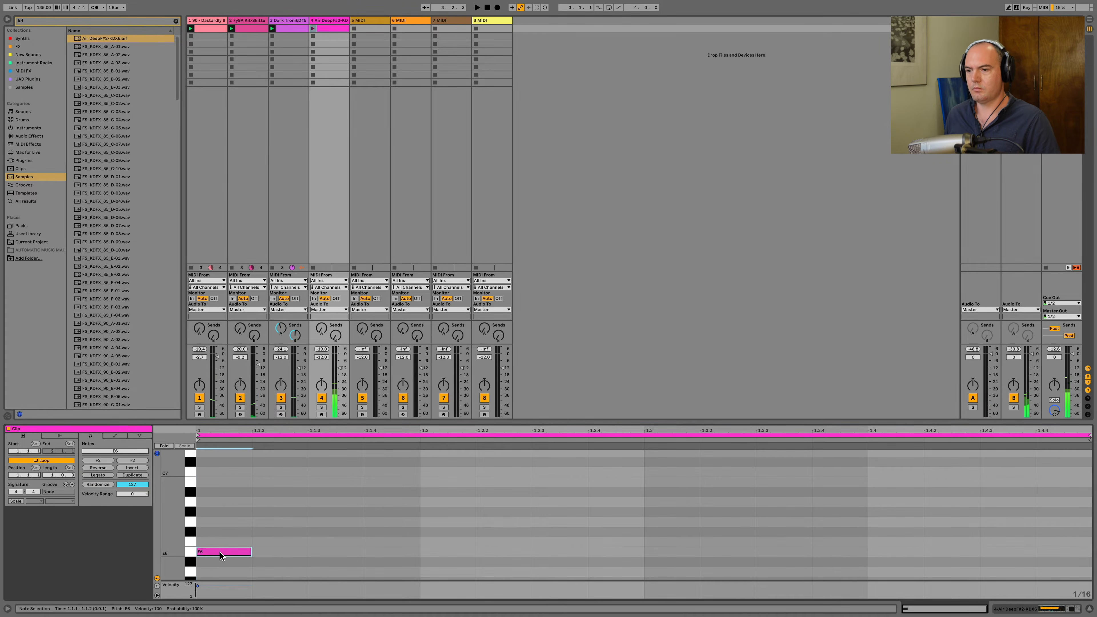
pyautogui.hotkey('shift', 'Down')
pyautogui.hotkey('ctrl', 'd')
pyautogui.hotkey('ctrl', 'd')
pyautogui.hotkey('ctrl', 'd')
pyautogui.hotkey('ctrl', 'a')
pyautogui.hotkey('ctrl', 'd')
pyautogui.hotkey('ctrl', 'd')
pyautogui.hotkey('ctrl', 'a')
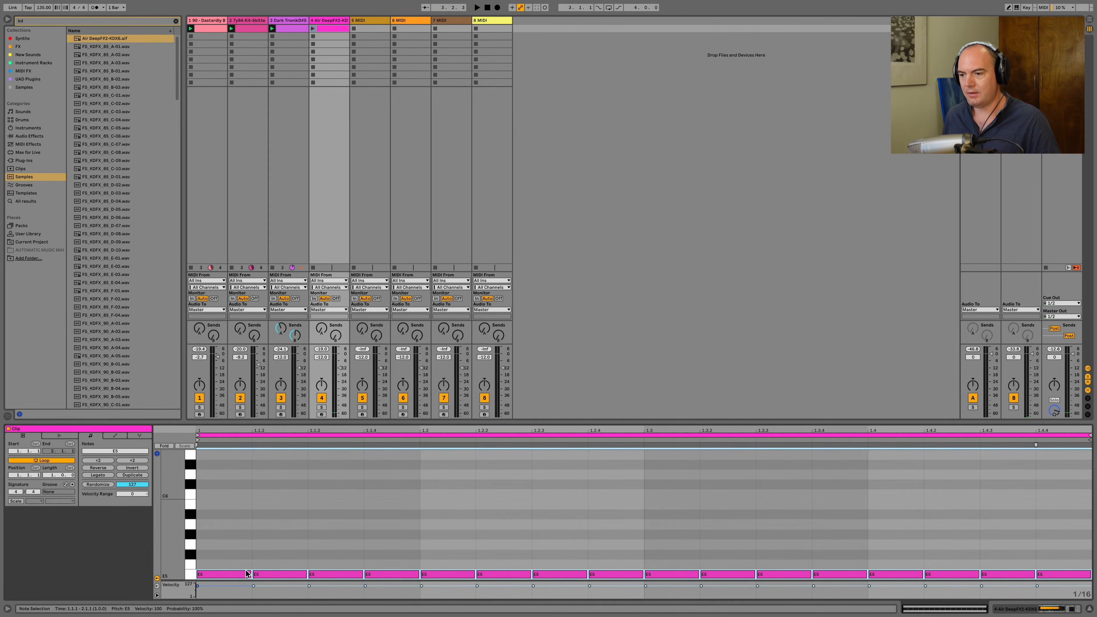
# - Shorten all the E5 notes to about half a sixteenth and launch track 4's clip to hear it in the loop
pyautogui.moveTo(251, 574); pyautogui.dragTo(228, 574)
pyautogui.click(313, 28)
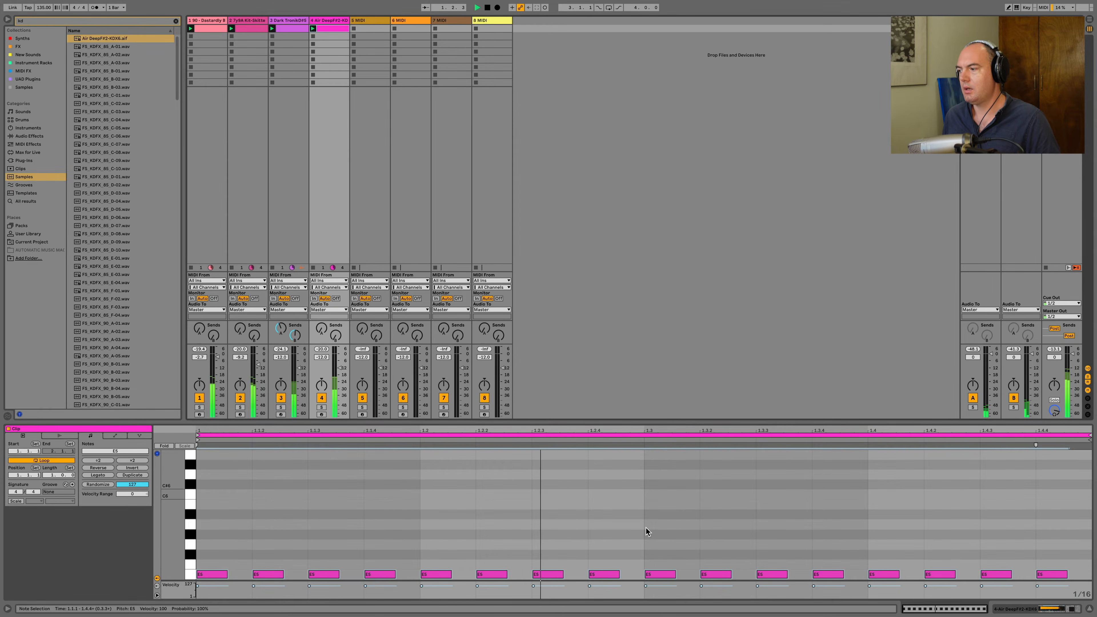
pyautogui.press('space')
# - Clear the sample search and insert ValhallaRoom from the FX collection before the EQ on track 4
pyautogui.click(1066, 611)
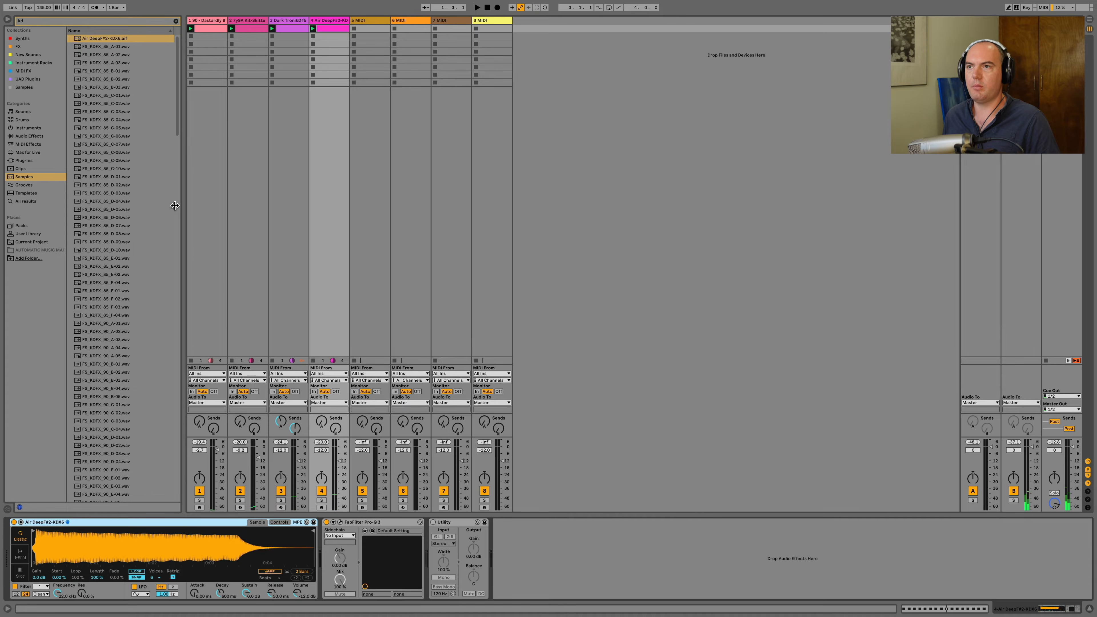
pyautogui.click(176, 21)
pyautogui.click(17, 39)
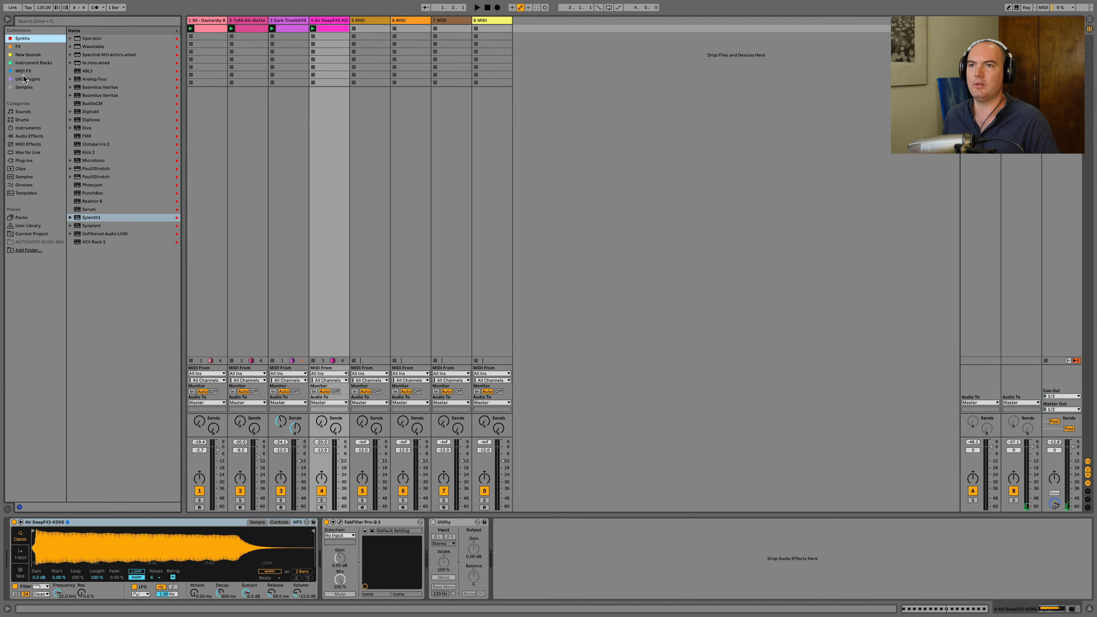
pyautogui.press('Down')
pyautogui.moveTo(91, 315); pyautogui.dragTo(321, 550)
# - Set ValhallaRoom's decay to 7.62 s and lower track 4's volume to about -18 dB while the loop plays
pyautogui.click(367, 250)
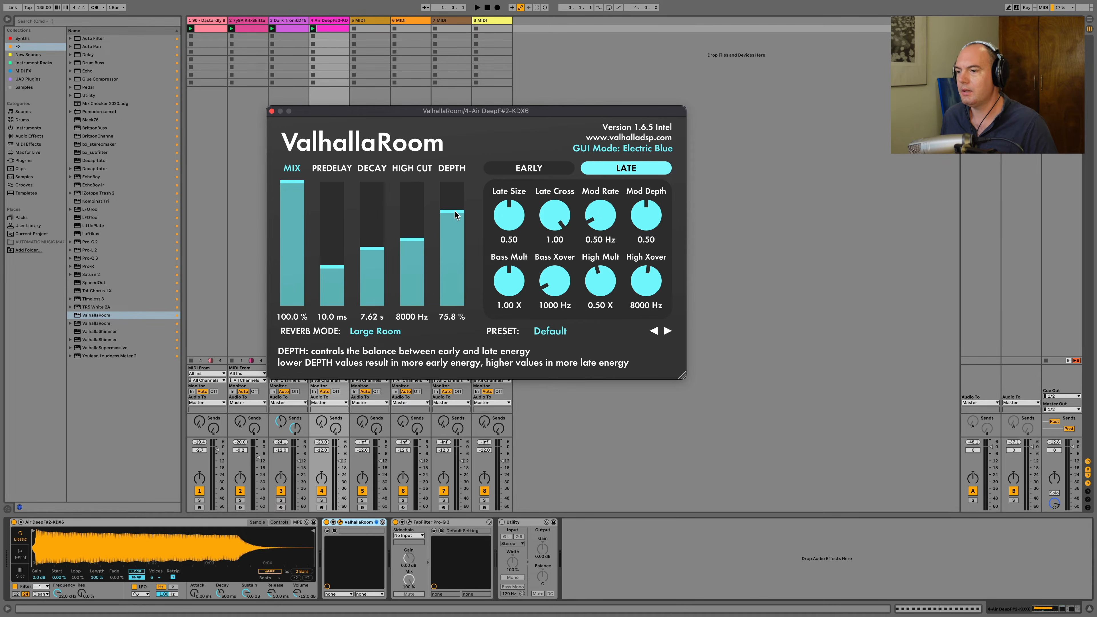
pyautogui.press('space')
pyautogui.moveTo(340, 461); pyautogui.dragTo(340, 480)
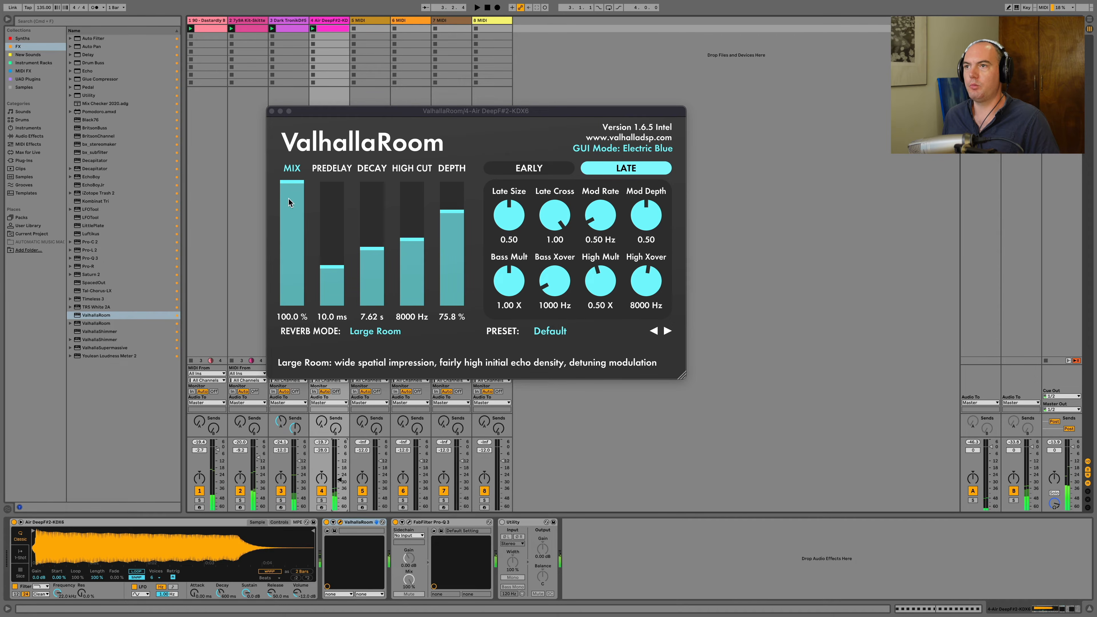
# - Copy LFOTool from track 2 to track 4, move Utility to the end of the chain and close the reverb window
pyautogui.click(288, 22)
pyautogui.click(255, 22)
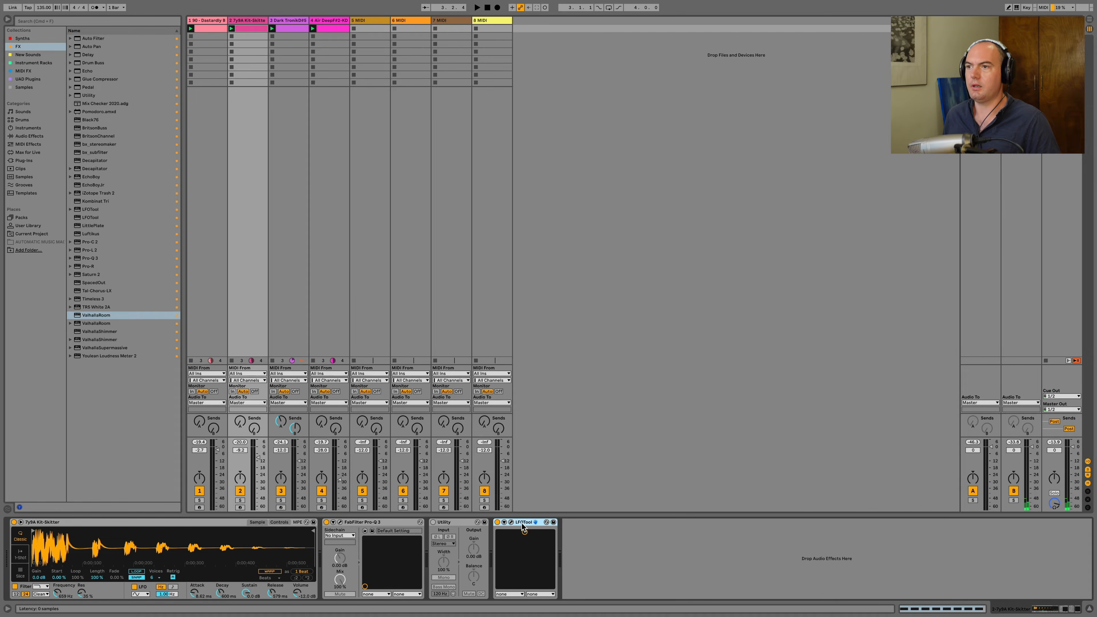
pyautogui.click(313, 169)
pyautogui.click(585, 570)
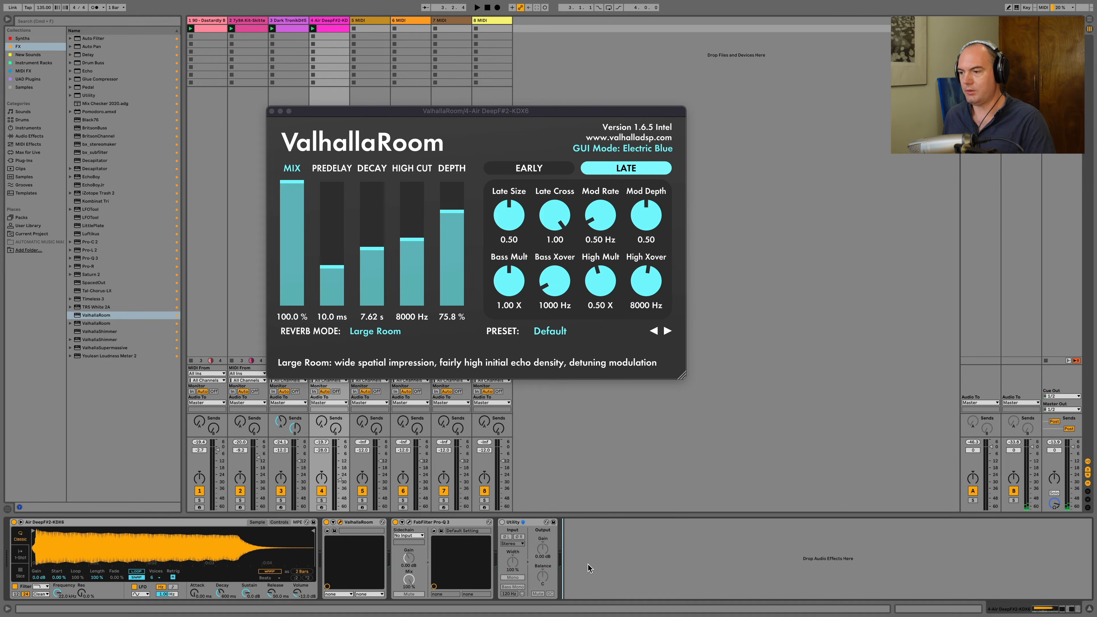
pyautogui.press('super+v')
pyautogui.press('space')
pyautogui.moveTo(527, 521); pyautogui.dragTo(629, 535)
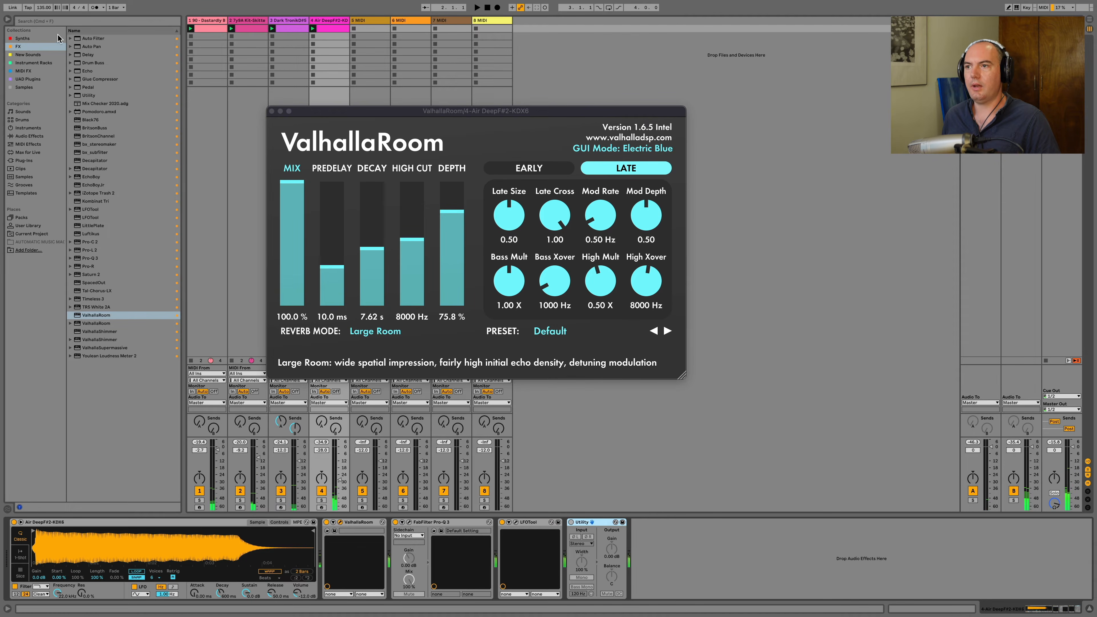
pyautogui.click(271, 112)
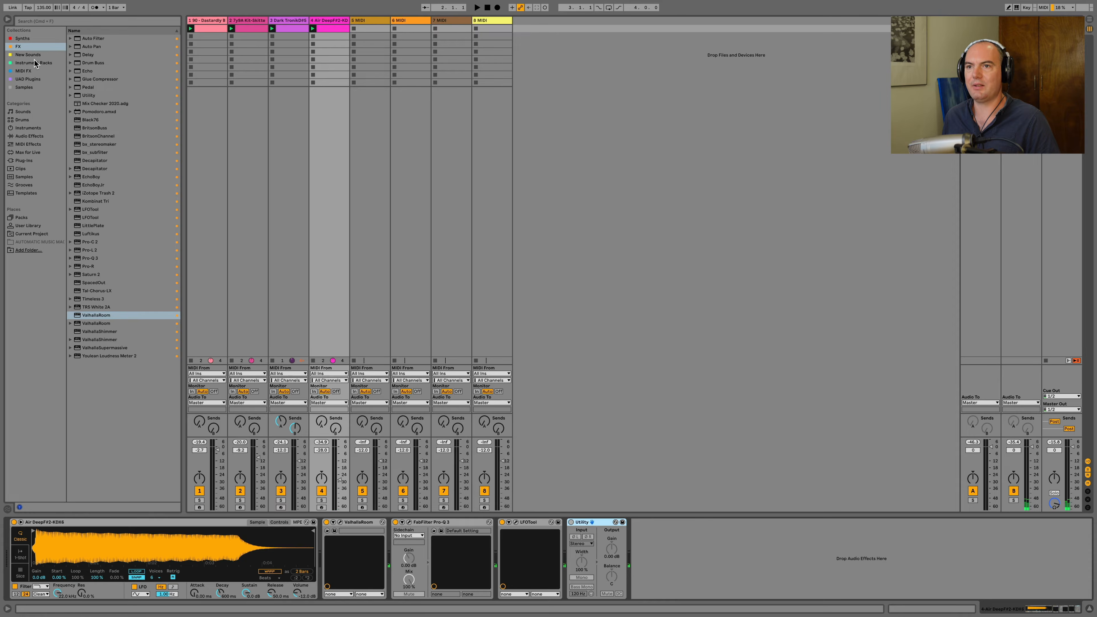
# - Insert Phaser-Flanger before ValhallaRoom on track 4 and load its Phaser Particle Alliance preset
pyautogui.click(27, 136)
pyautogui.moveTo(92, 102); pyautogui.dragTo(321, 536)
pyautogui.press('space')
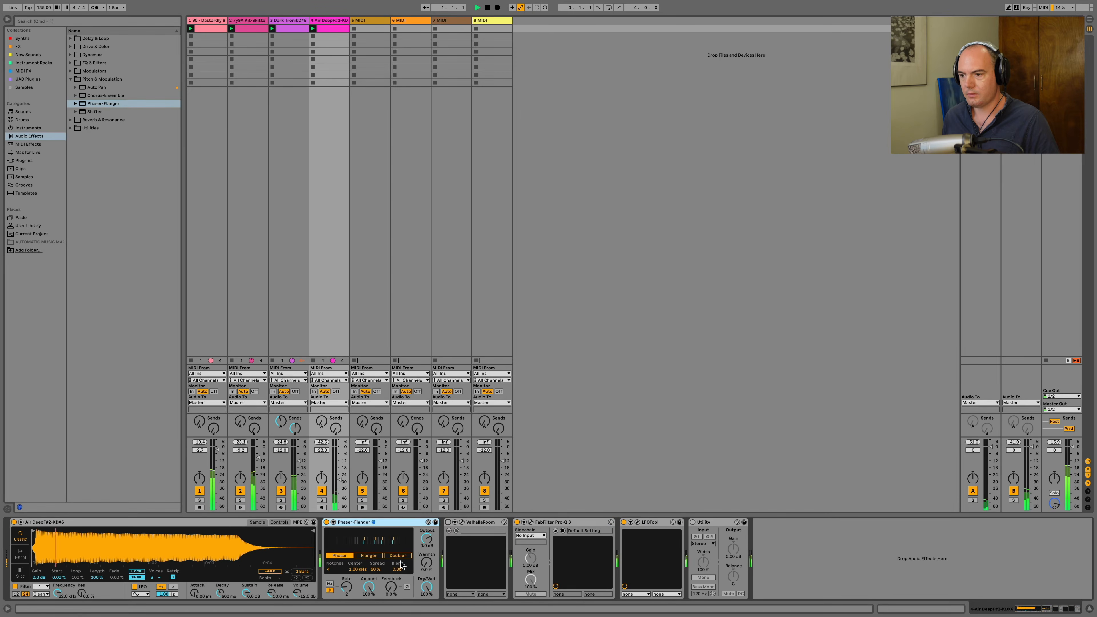
pyautogui.click(428, 522)
pyautogui.doubleClick(111, 193)
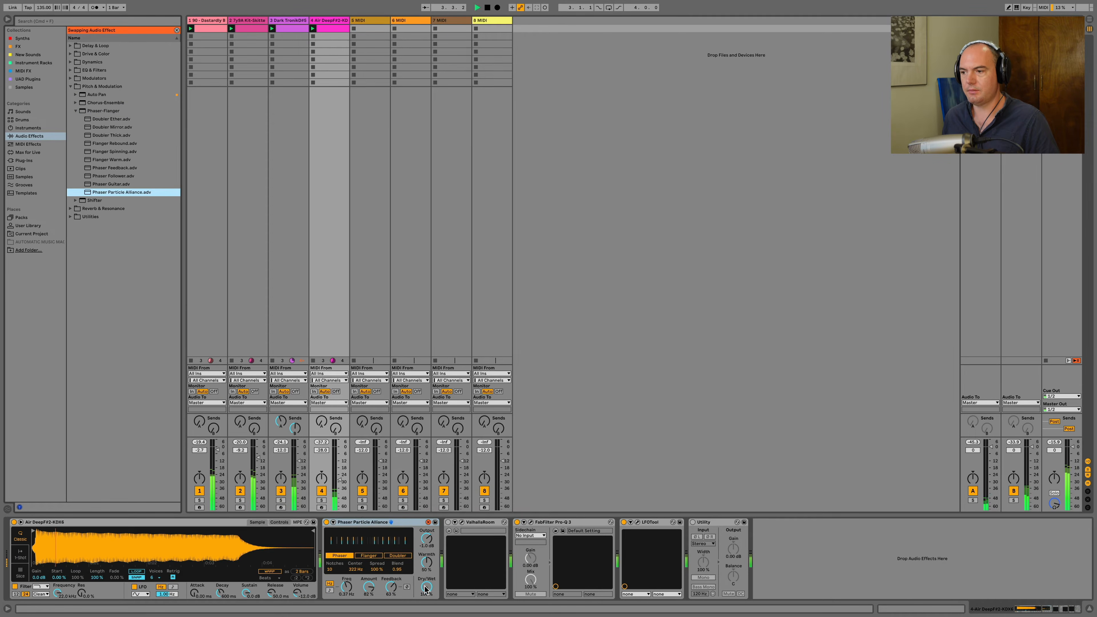
# - Switch ValhallaRoom back on, slow the phaser's rate to 0.17 Hz and raise its feedback against the loop
pyautogui.click(448, 522)
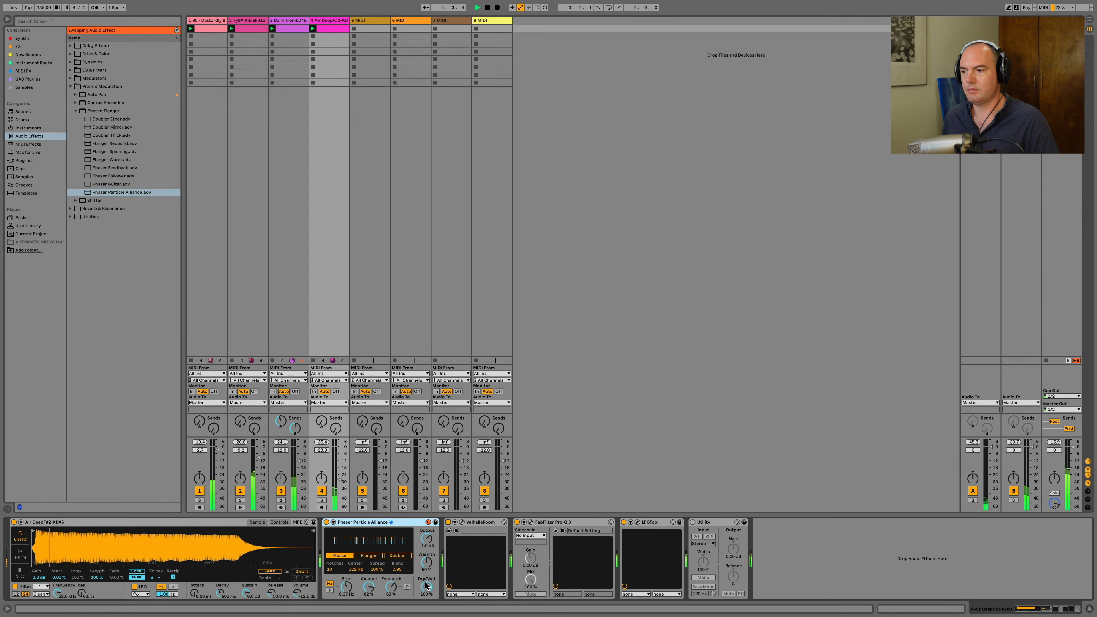
pyautogui.moveTo(349, 586); pyautogui.dragTo(391, 576)
pyautogui.press('space')
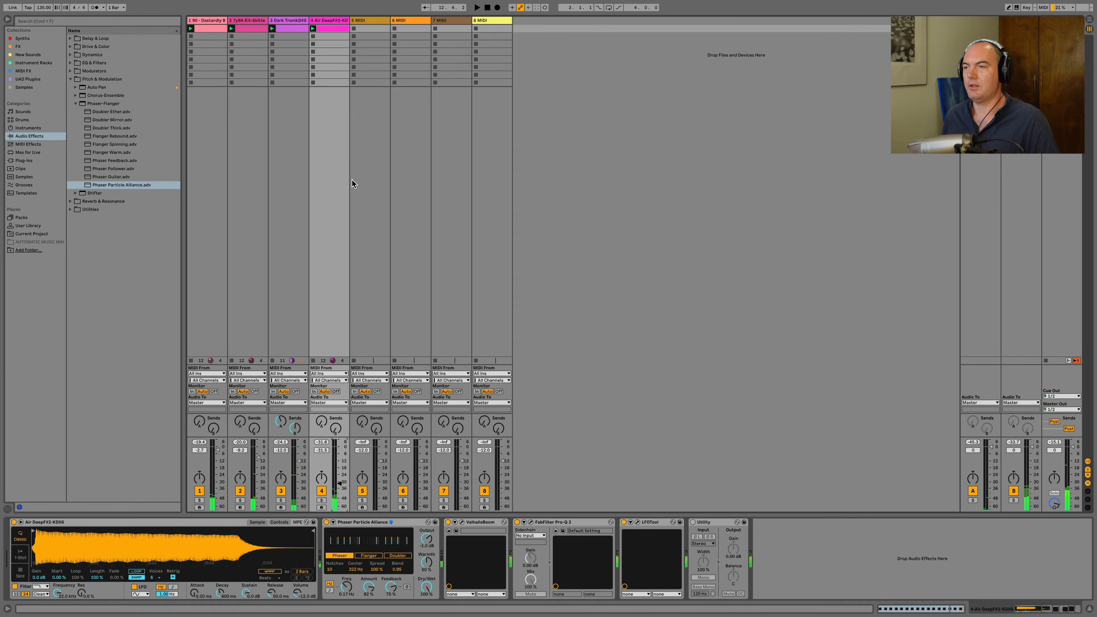
# - Search the samples for "cj" and load Basic_Cjw.wav onto track 5 as its instrument
pyautogui.press('Right')
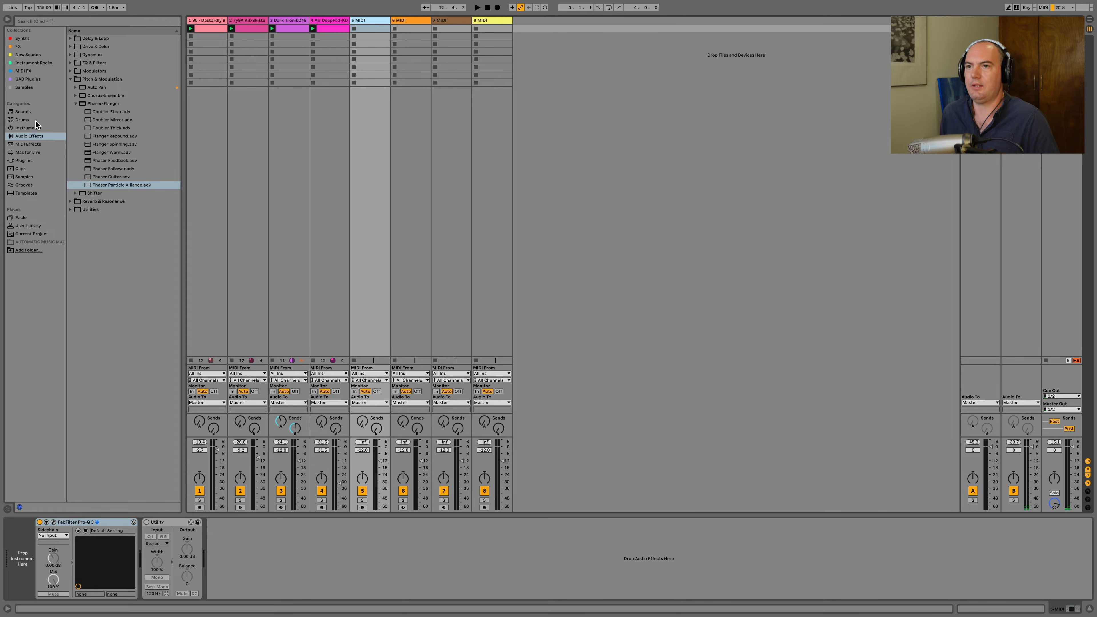
pyautogui.click(24, 176)
pyautogui.click(48, 21)
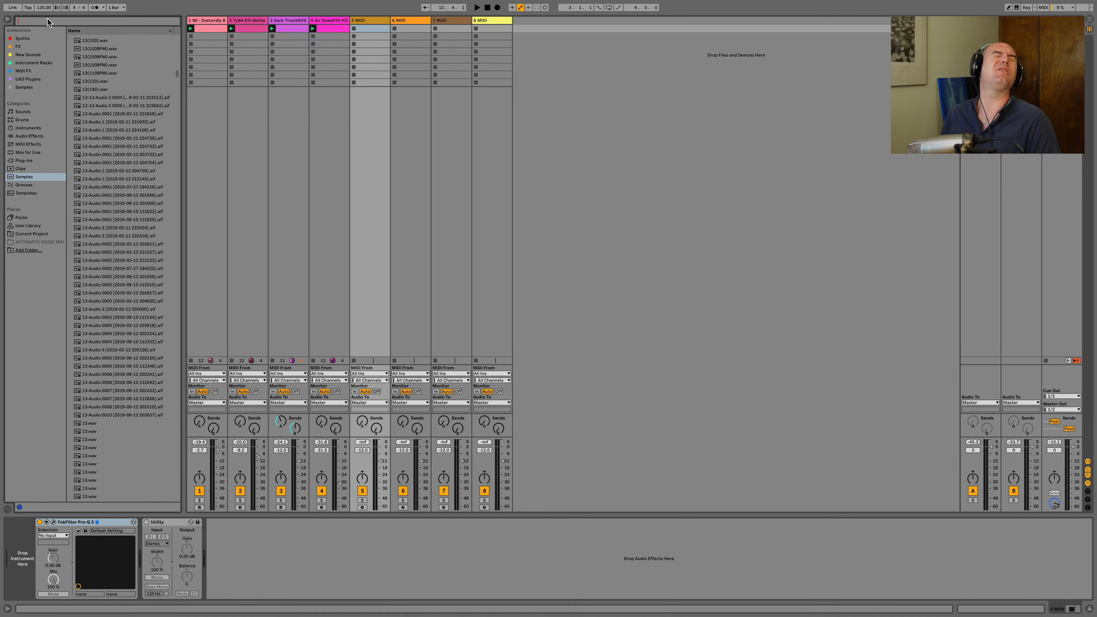
pyautogui.write('cj')
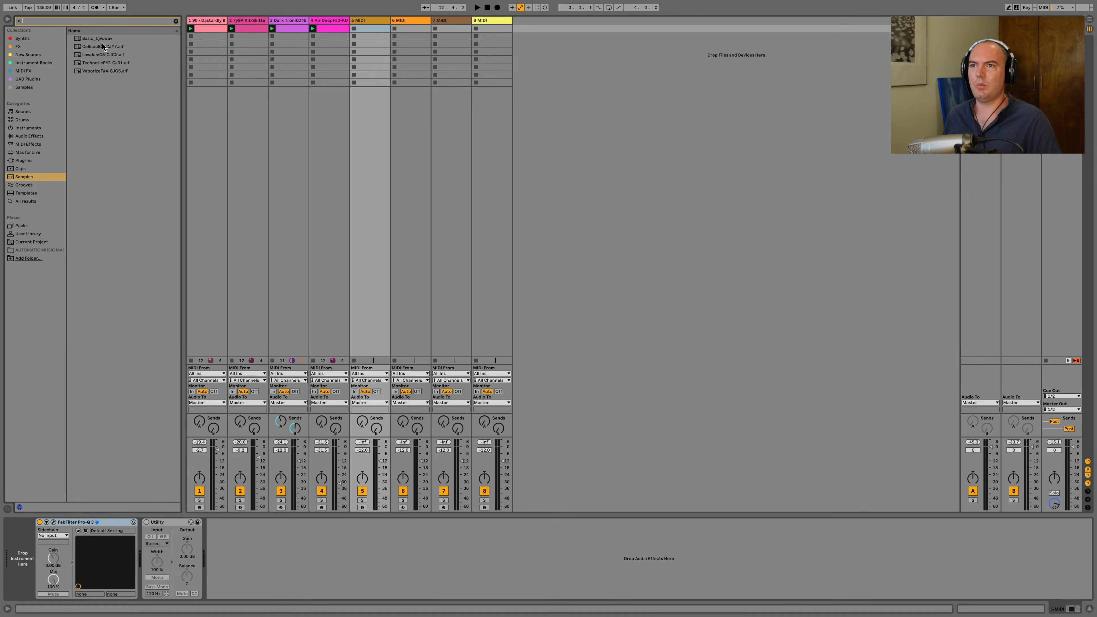
pyautogui.moveTo(100, 40); pyautogui.dragTo(69, 344)
pyautogui.moveTo(40, 491); pyautogui.dragTo(24, 558)
# - Create an empty MIDI clip on track 5 and audition high and low pitches of the sample, ending on A#2
pyautogui.doubleClick(372, 29)
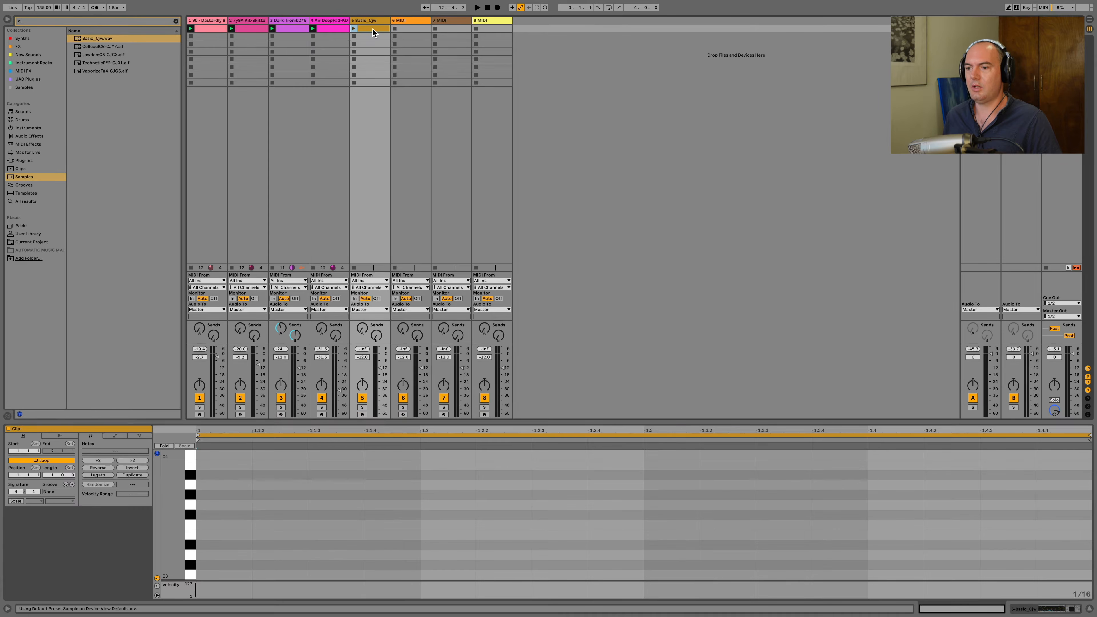
pyautogui.scroll(10, 190, 503)
pyautogui.click(190, 503)
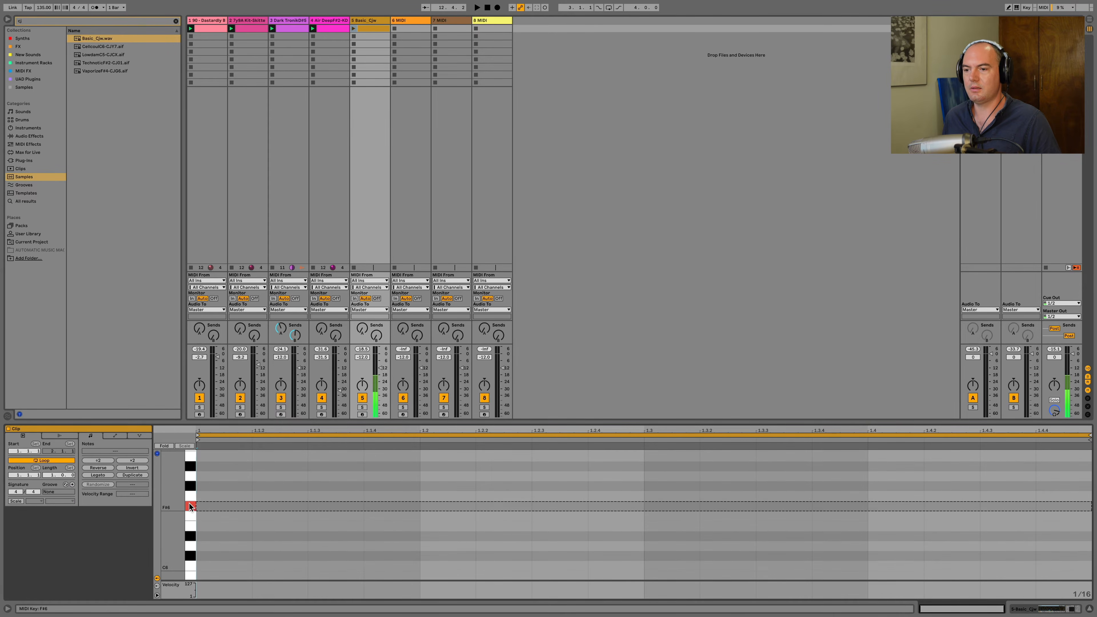
pyautogui.scroll(-10, 189, 503)
pyautogui.click(189, 519)
pyautogui.scroll(2, 191, 503)
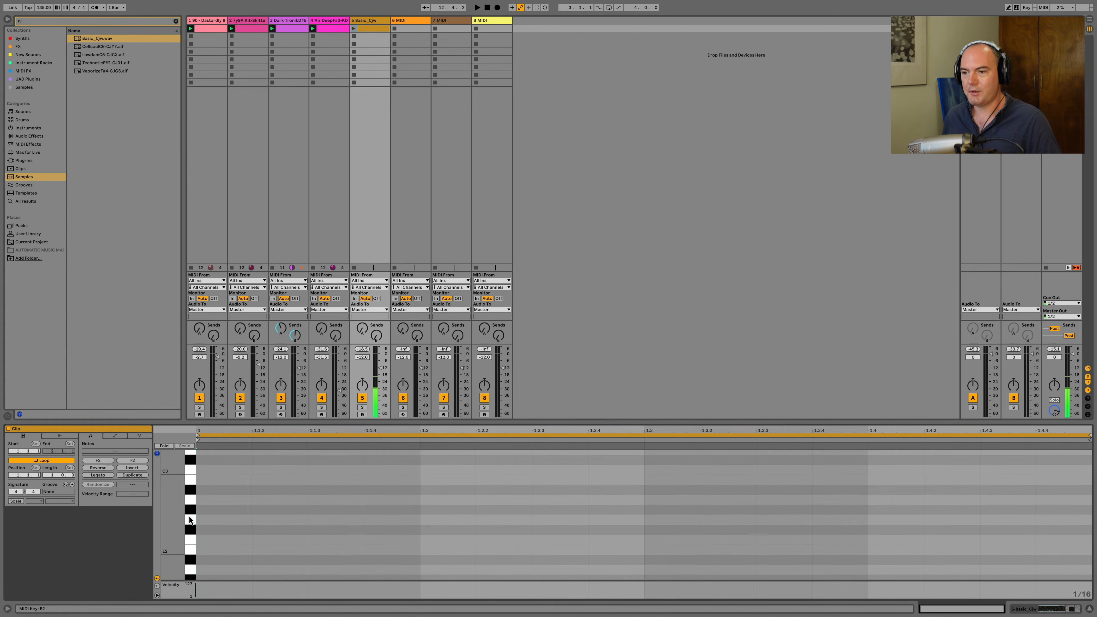
pyautogui.click(190, 495)
pyautogui.click(191, 493)
pyautogui.click(189, 491)
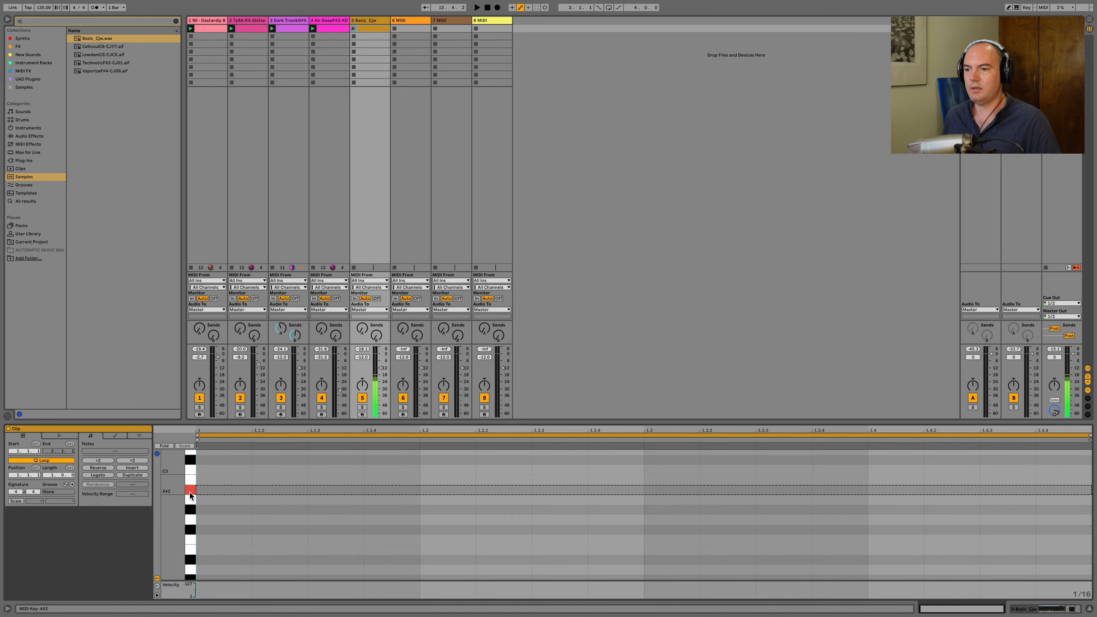
# - Draw an A#2 note lengthened to a quarter note and duplicate it so four notes fill track 5's one-bar clip
pyautogui.doubleClick(212, 491)
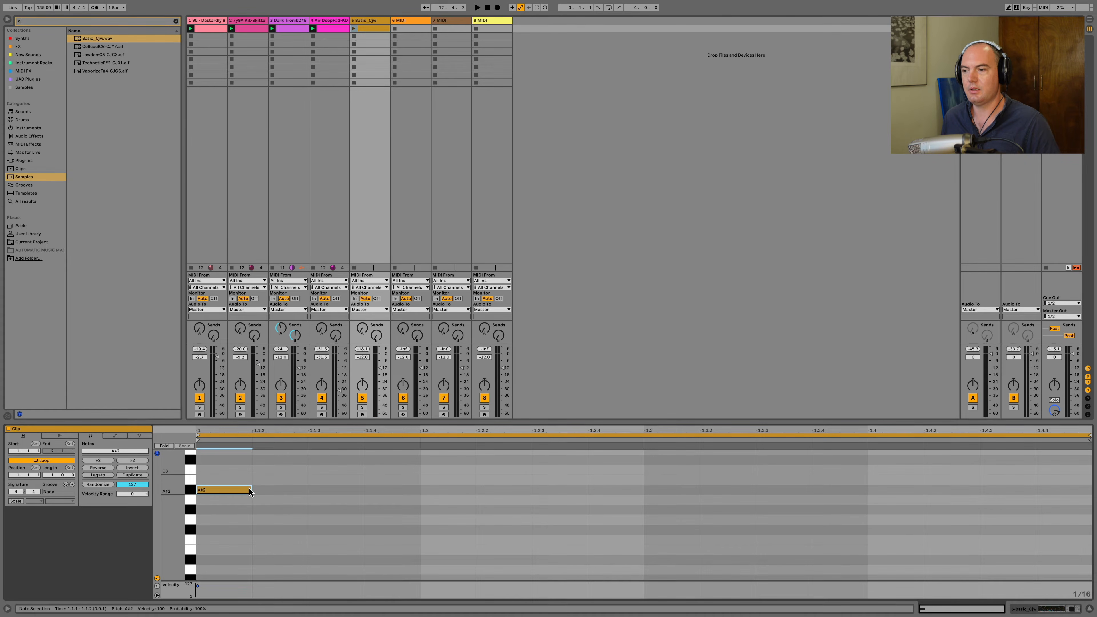
pyautogui.moveTo(249, 488); pyautogui.dragTo(435, 492)
pyautogui.hotkey('ctrl', 'd')
pyautogui.hotkey('ctrl', 'd')
pyautogui.hotkey('ctrl', 'd')
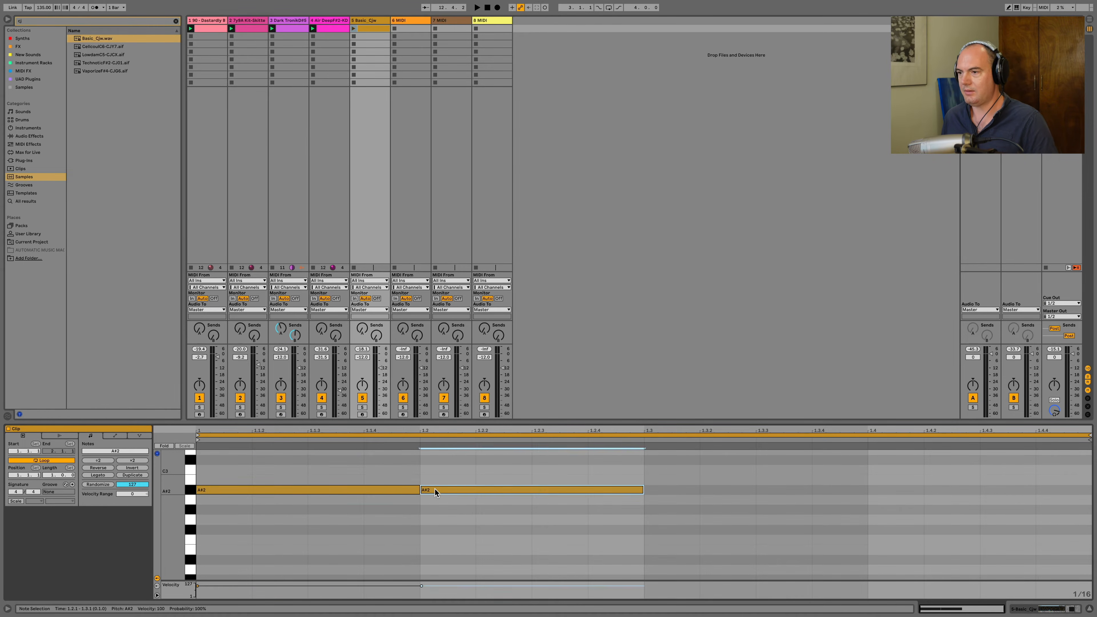
# - Solo track 5, add a 24 dB/oct low cut at about 1343 Hz in Pro-Q 3, and play it with the full loop
pyautogui.click(362, 407)
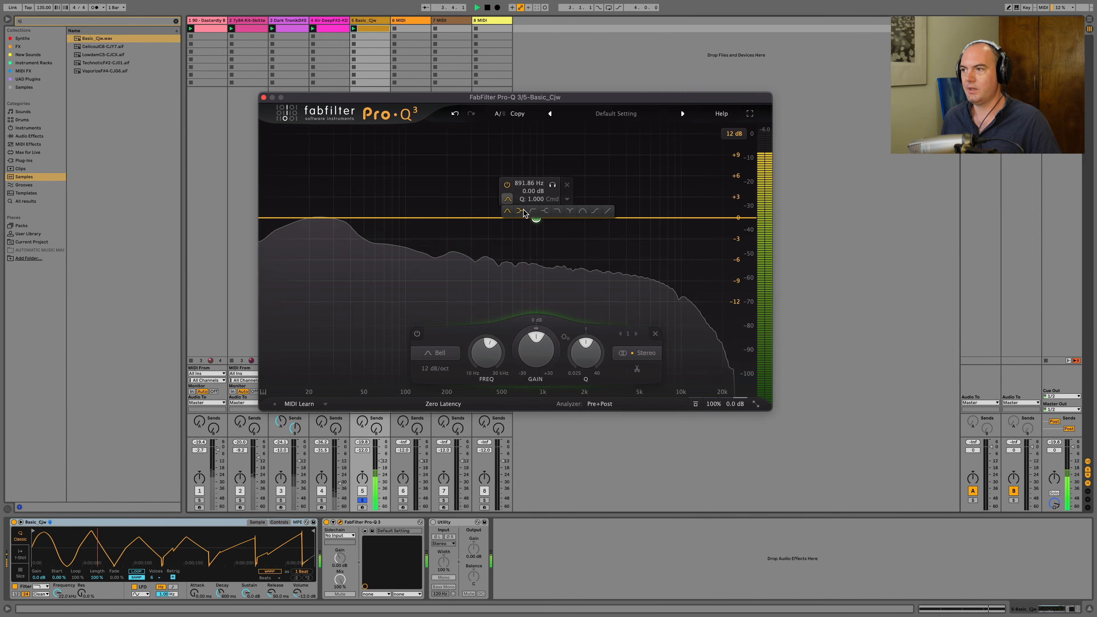
pyautogui.click(523, 211)
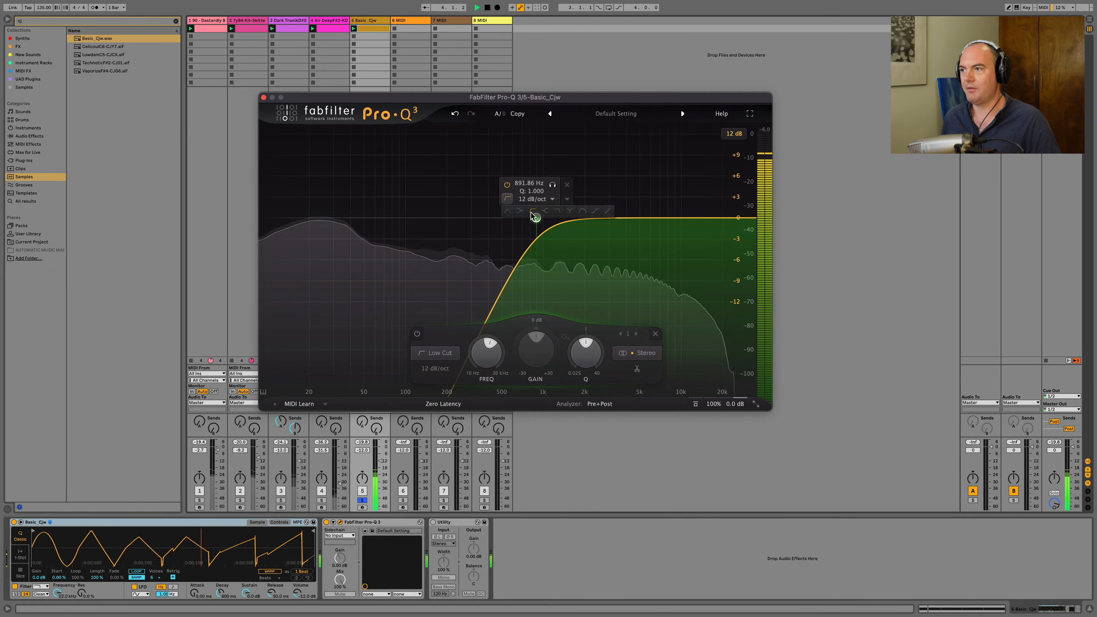
pyautogui.moveTo(535, 218); pyautogui.dragTo(563, 218)
pyautogui.scroll(1, 604, 218)
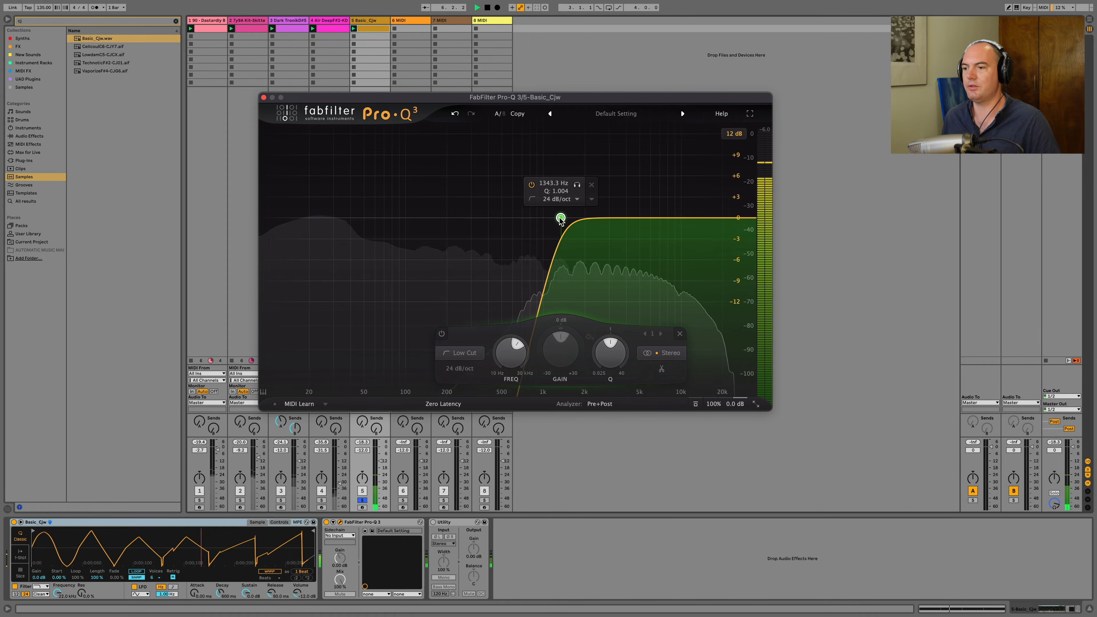
pyautogui.click(362, 500)
pyautogui.press('space')
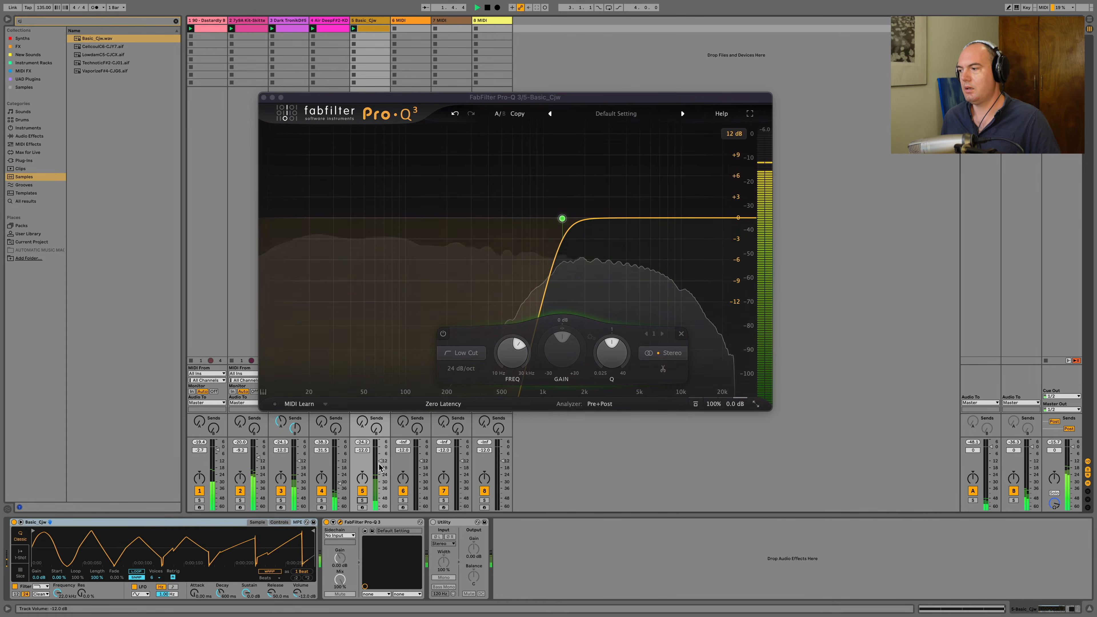
# - Shorten all the A#2 notes in track 5's clip slightly so gaps separate them, and play the loop
pyautogui.hotkey('shift', 'Tab')
pyautogui.hotkey('ctrl', 'a')
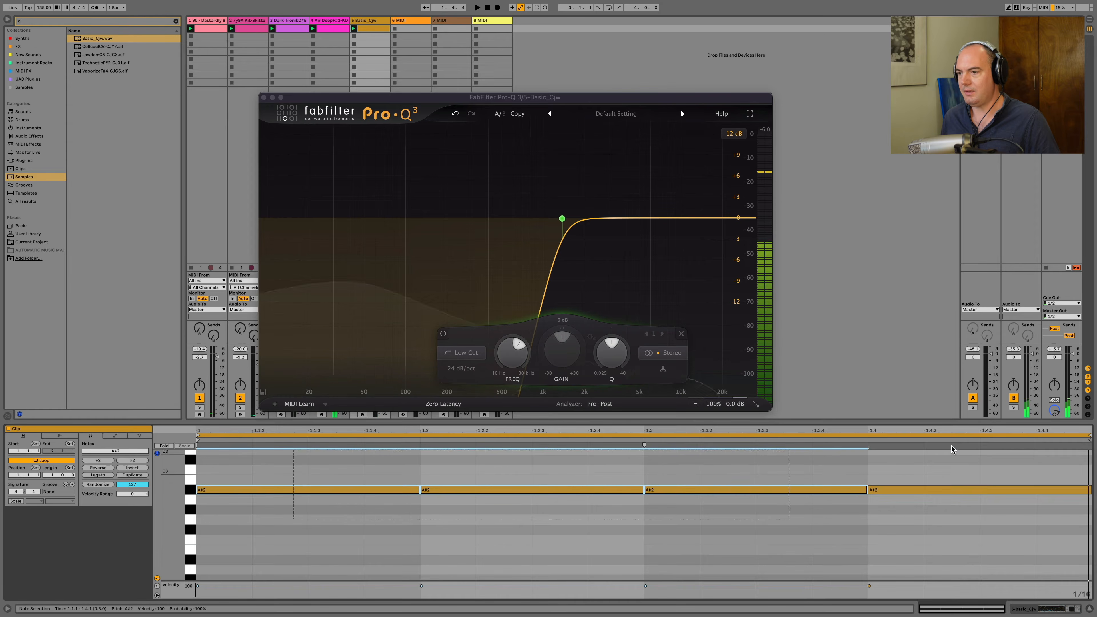
pyautogui.moveTo(417, 492); pyautogui.dragTo(391, 499)
pyautogui.press('space')
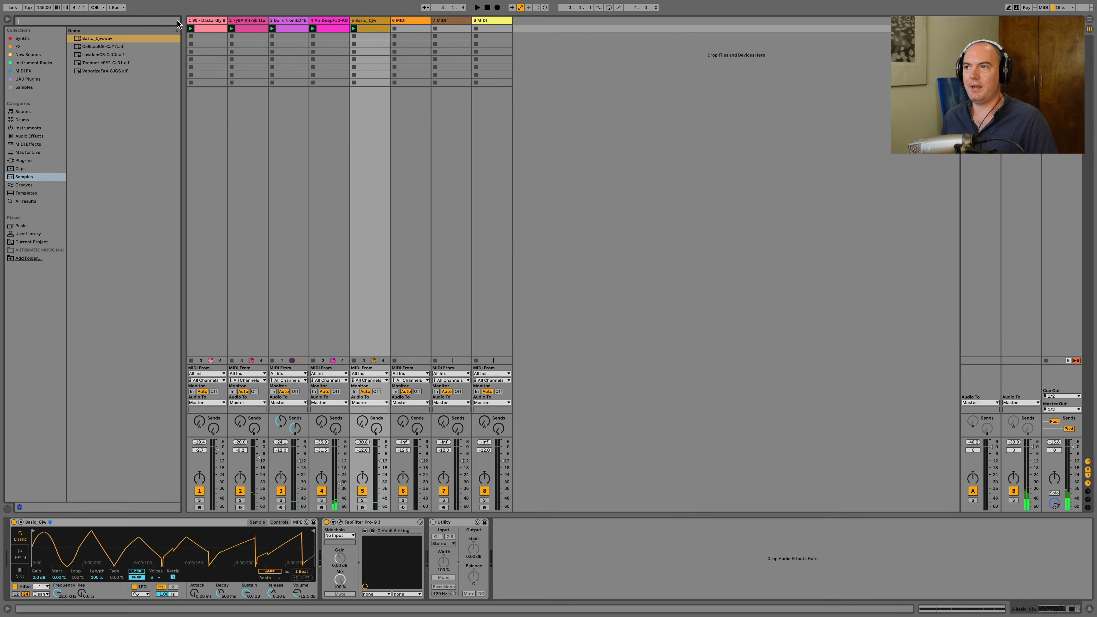
# - Clear the sample search, solo track 5, and insert Decapitator from the FX collection before Pro-Q 3
pyautogui.click(175, 21)
pyautogui.click(367, 25)
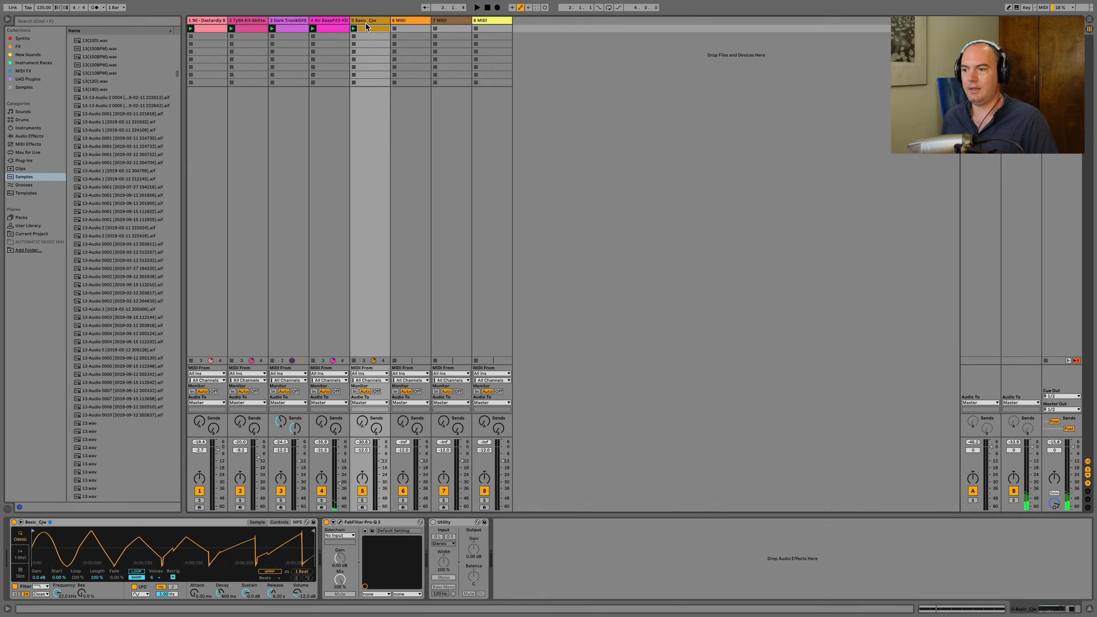
pyautogui.click(362, 500)
pyautogui.click(18, 47)
pyautogui.click(87, 160)
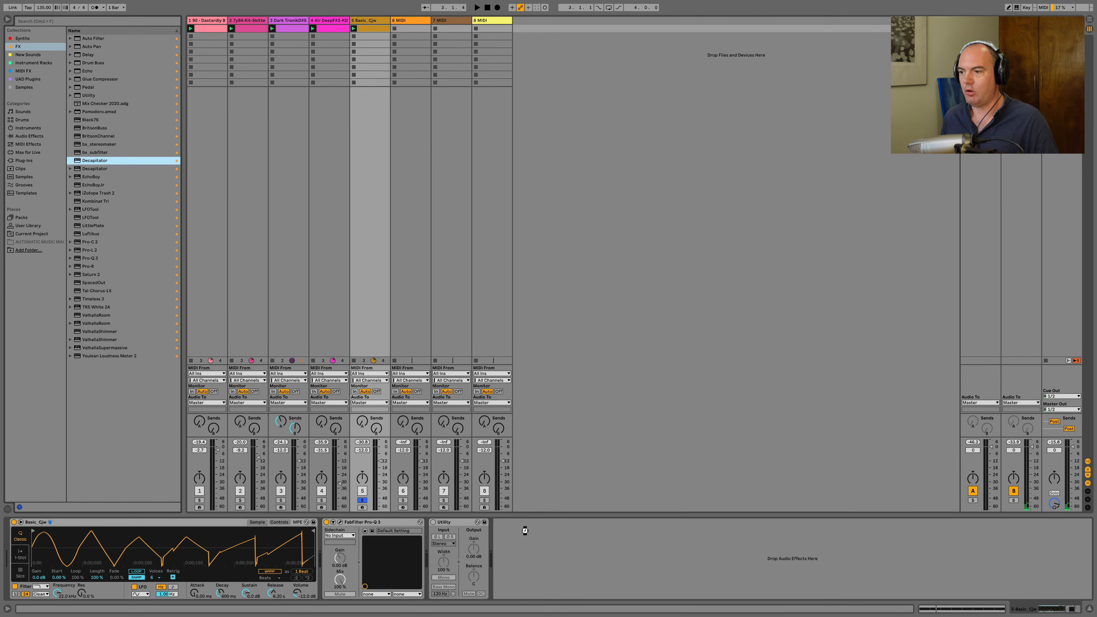
pyautogui.moveTo(528, 523); pyautogui.dragTo(323, 525)
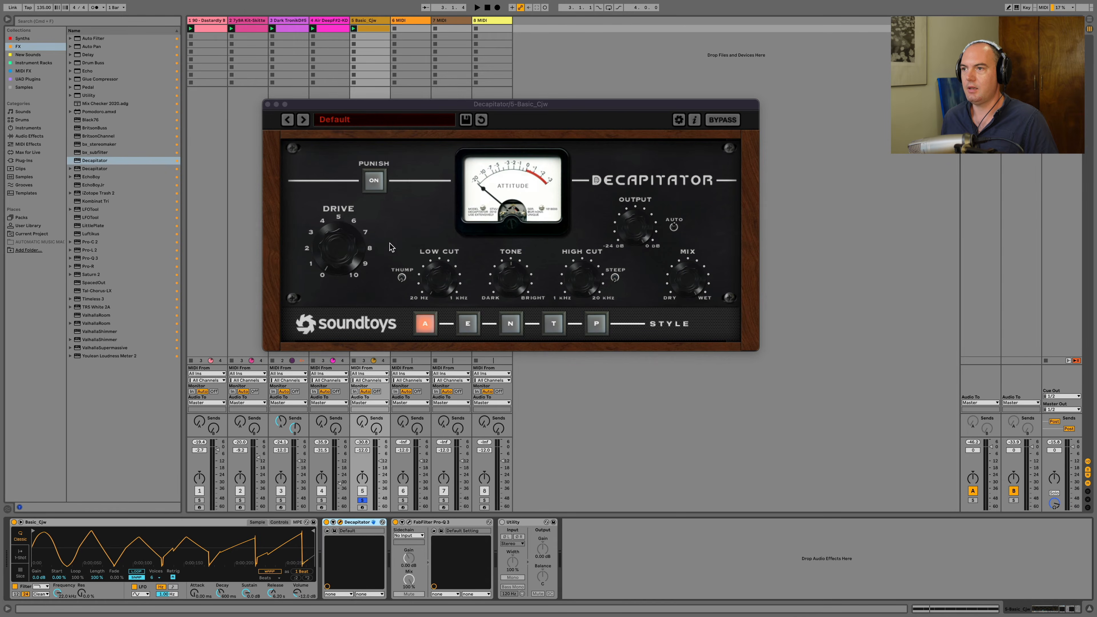
# - Switch on Punish in Decapitator and compare the E and N styles during playback, returning to style A
pyautogui.click(374, 182)
pyautogui.press('space')
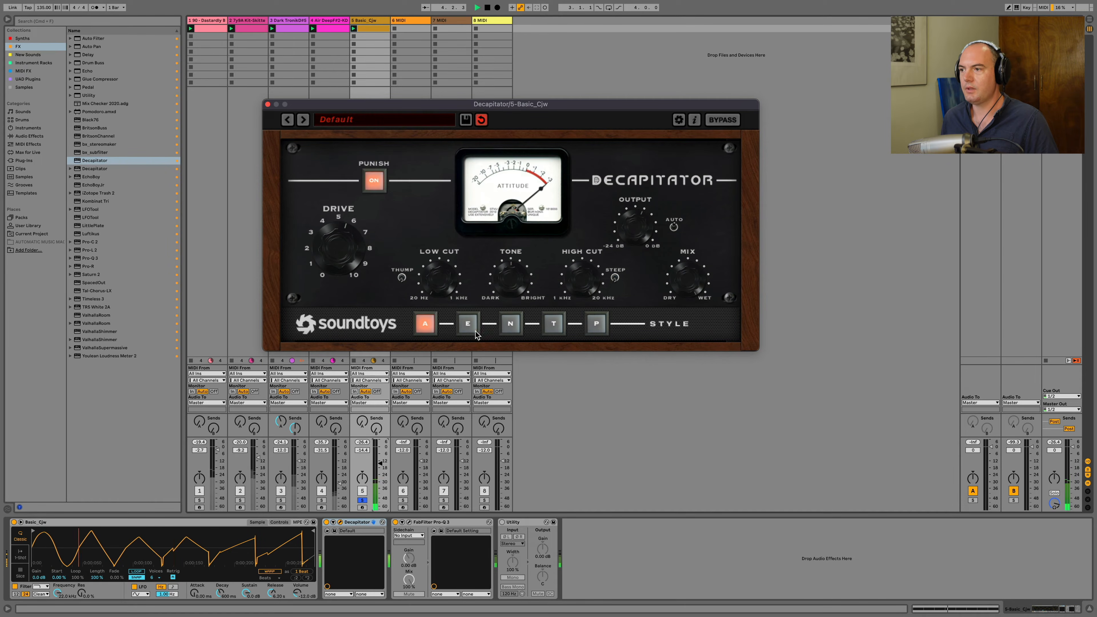
pyautogui.click(467, 324)
pyautogui.click(511, 324)
pyautogui.click(425, 323)
# - Duplicate Decapitator on track 5, compare the copy's P, T and N styles, settle on N and adjust its drive
pyautogui.click(355, 523)
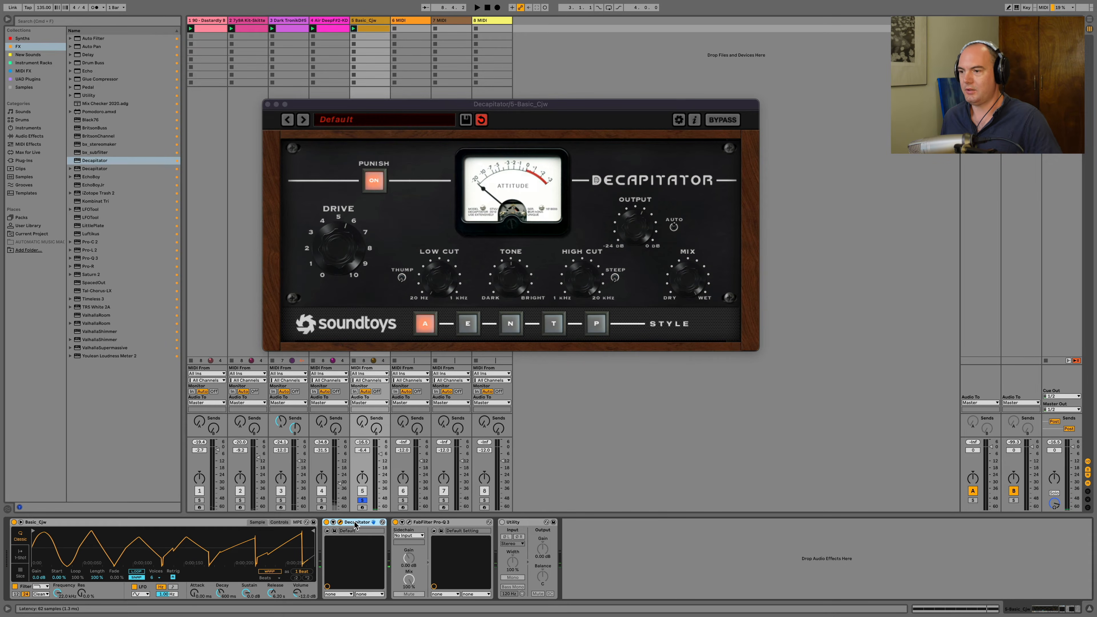
pyautogui.press('super+d')
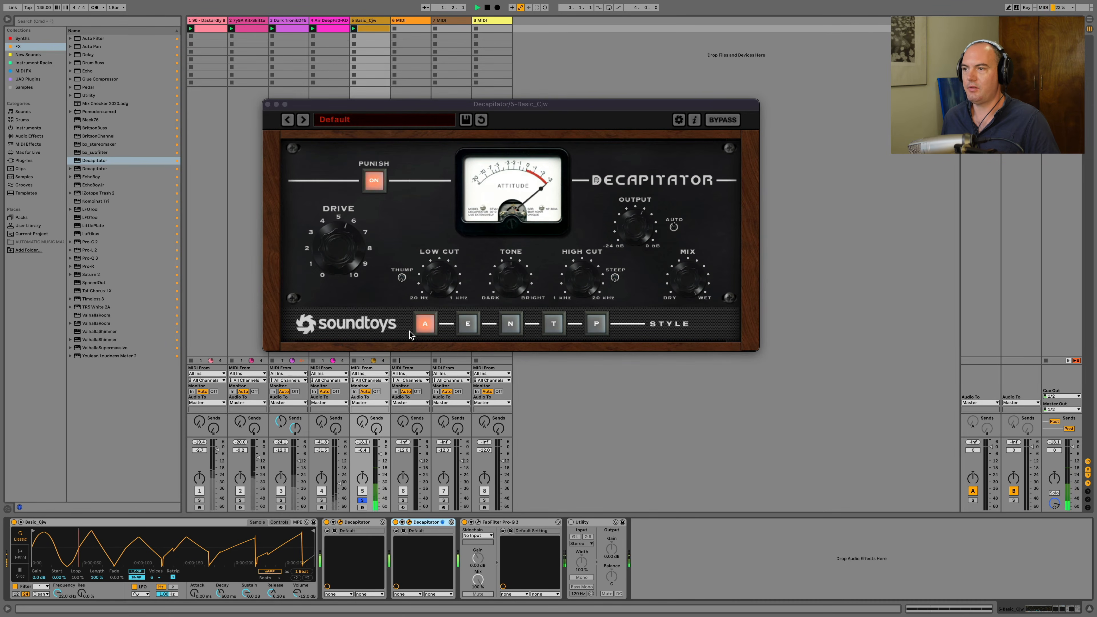
pyautogui.click(597, 324)
pyautogui.click(554, 324)
pyautogui.click(514, 324)
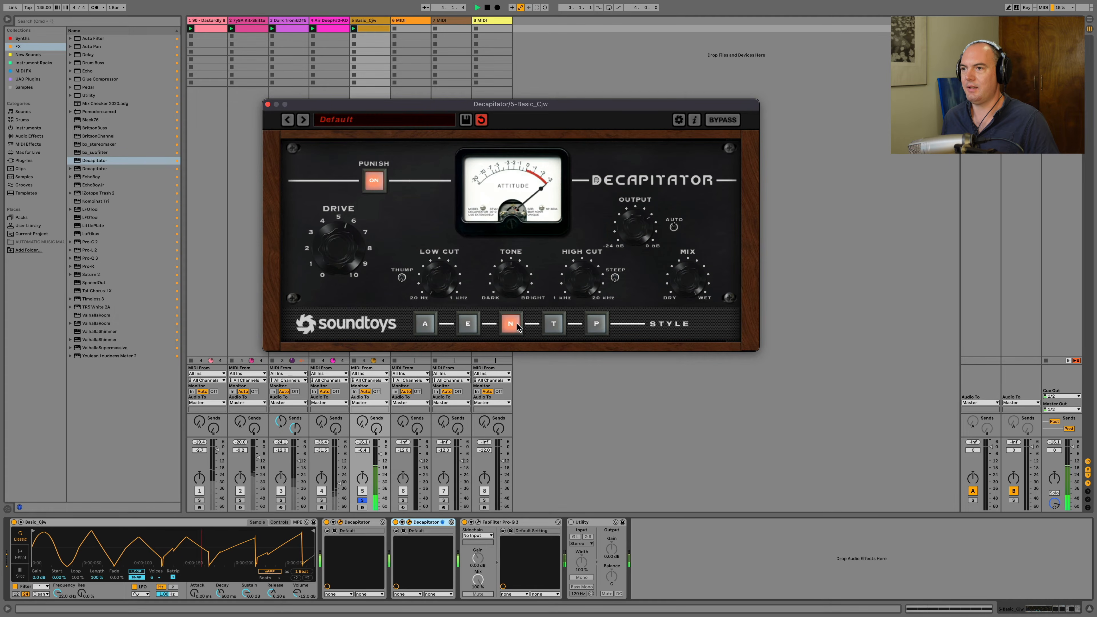
pyautogui.moveTo(335, 238); pyautogui.dragTo(335, 212)
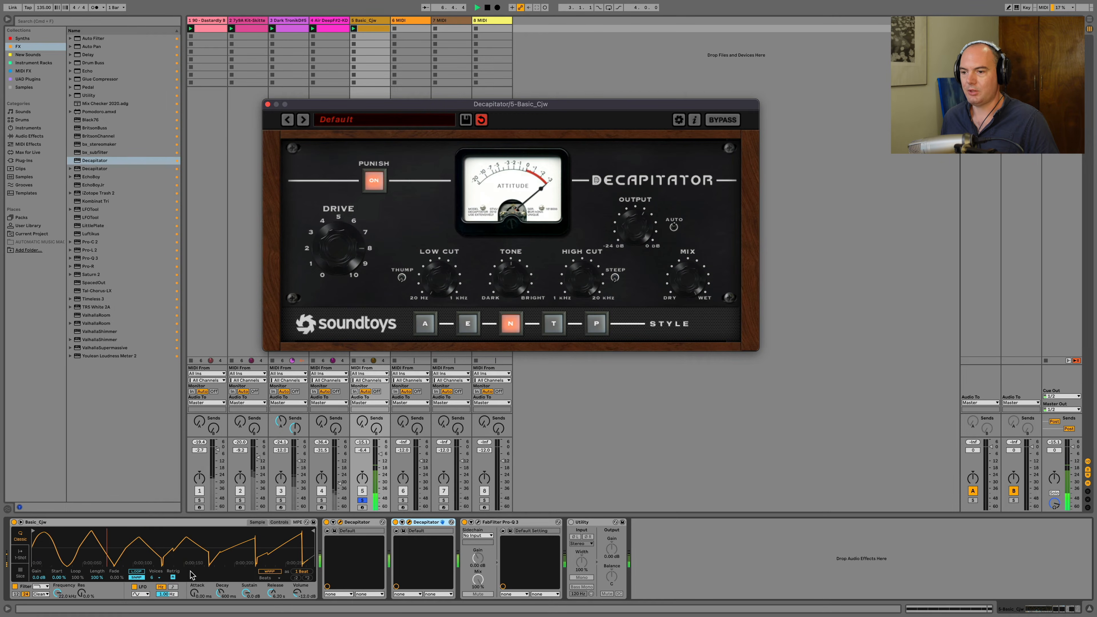
# - Raise the Basic_Cjw sample's attack to about 9.7 ms and insert LFOTool after Pro-Q 3 on track 5
pyautogui.press('space')
pyautogui.click(195, 593)
pyautogui.moveTo(194, 593); pyautogui.dragTo(194, 585)
pyautogui.moveTo(194, 593); pyautogui.dragTo(194, 589)
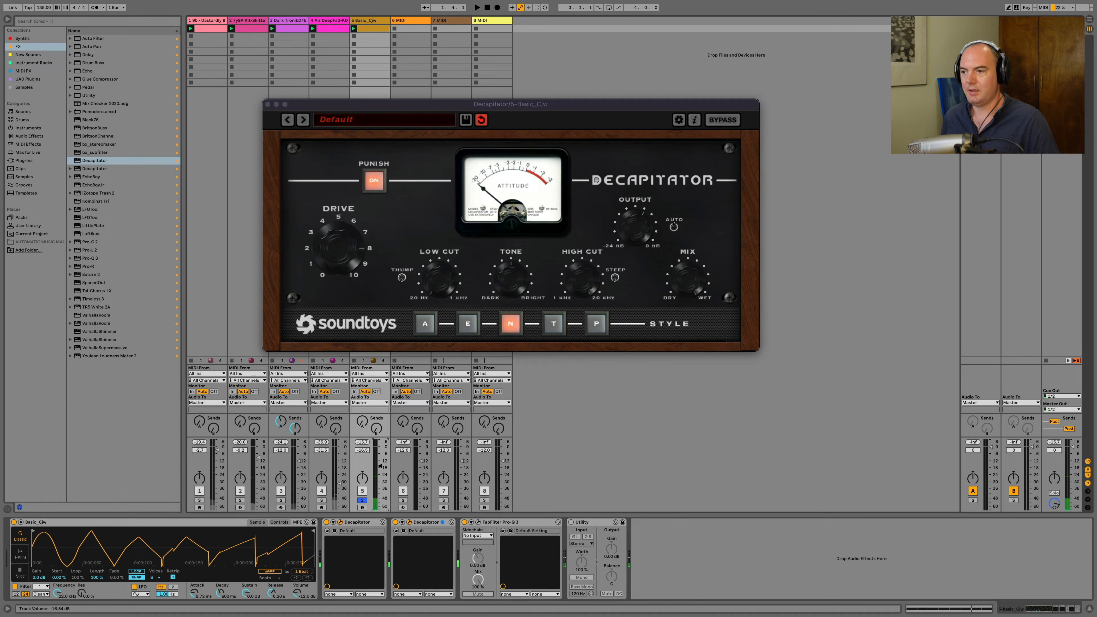
pyautogui.press('space')
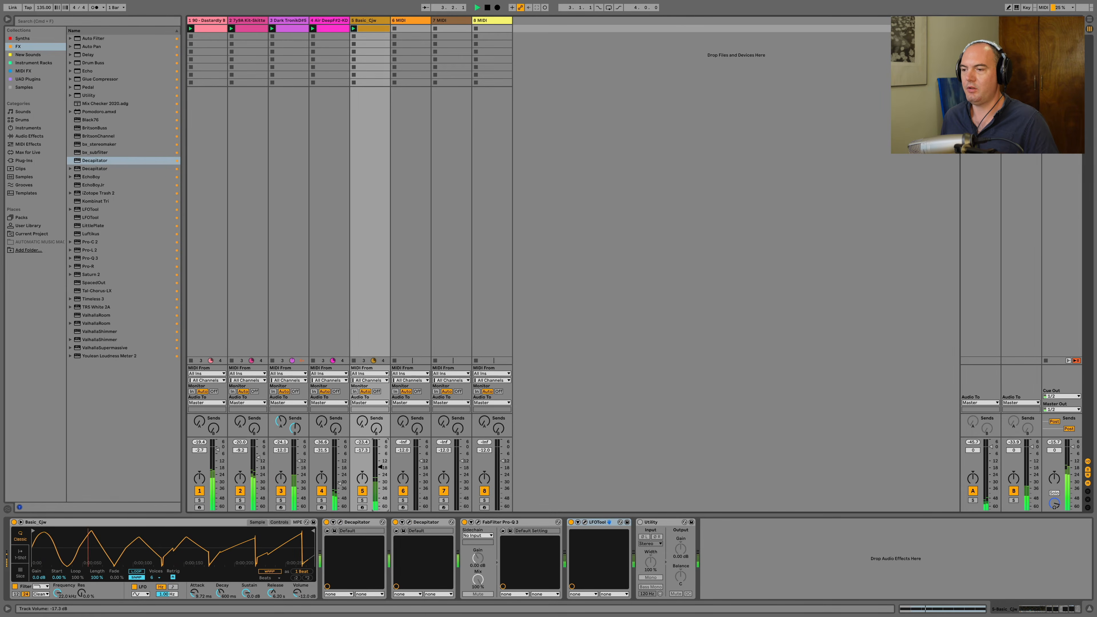
# - Lower the Basic_Cjw track's volume to about -20 dB and move the track to third place, after track 2
pyautogui.moveTo(380, 468); pyautogui.dragTo(382, 474)
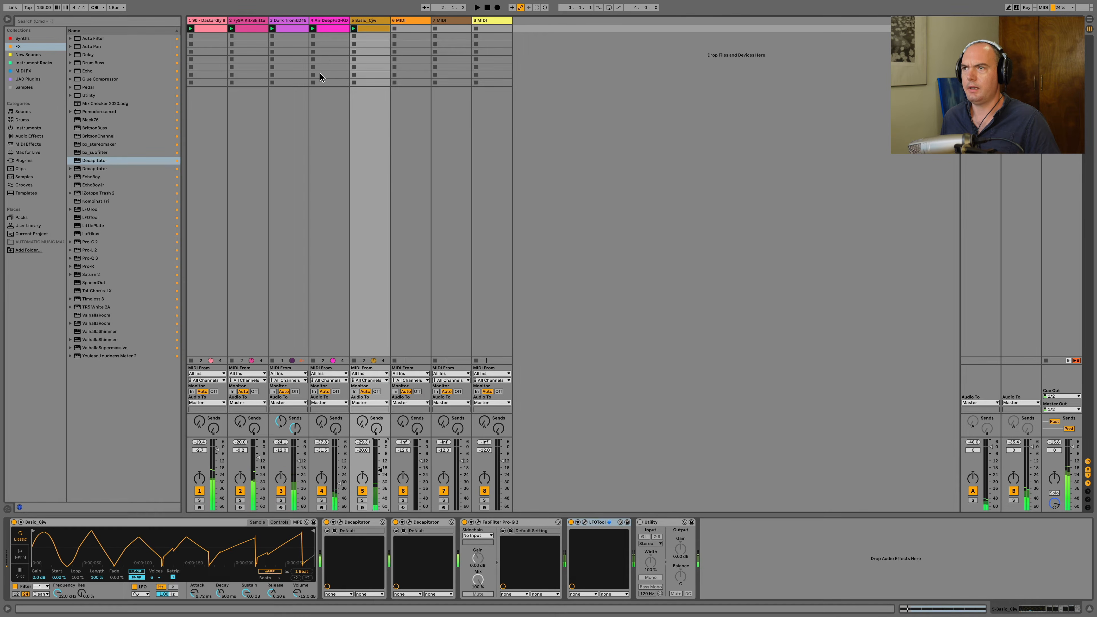
pyautogui.moveTo(367, 22); pyautogui.dragTo(272, 26)
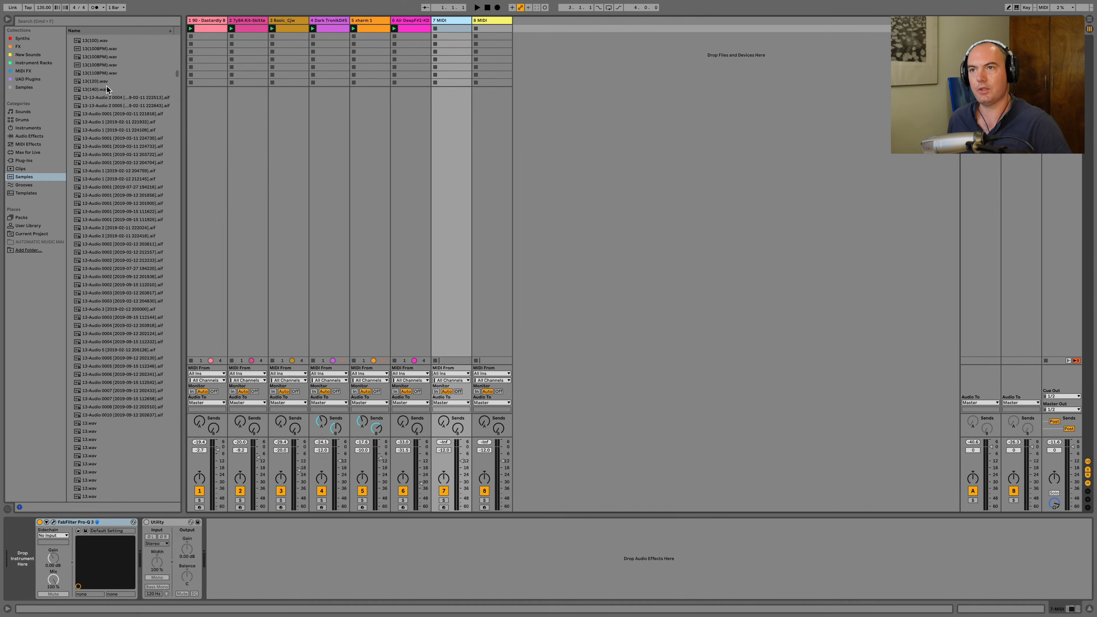
# - Search the samples for "dju", load djun.aif onto track 7 as its instrument, and create an empty MIDI clip there
pyautogui.click(86, 22)
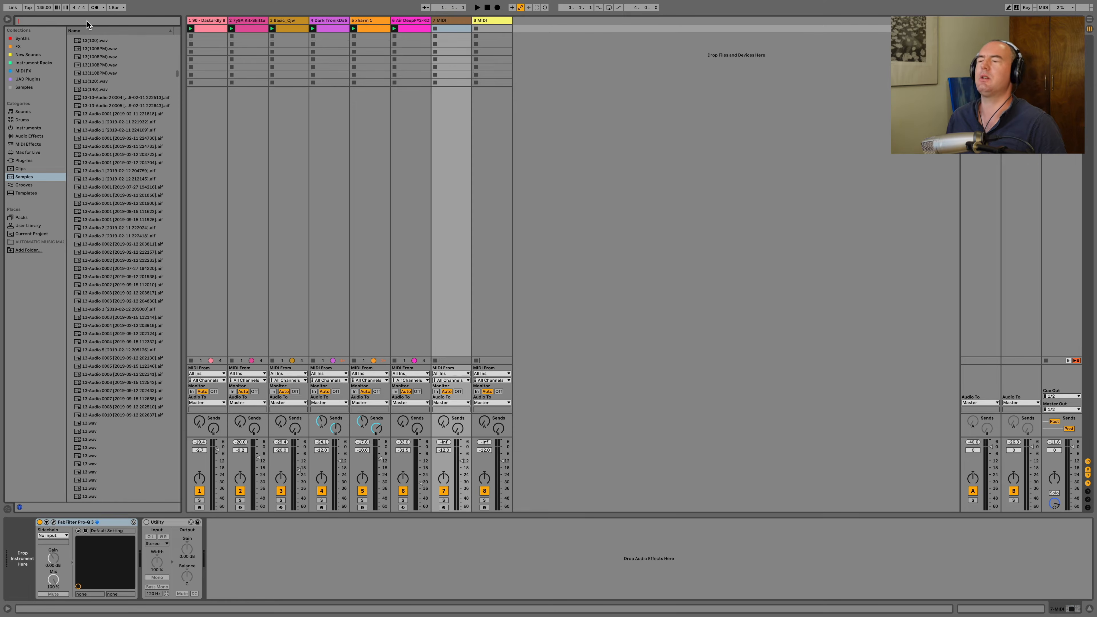
pyautogui.write('d')
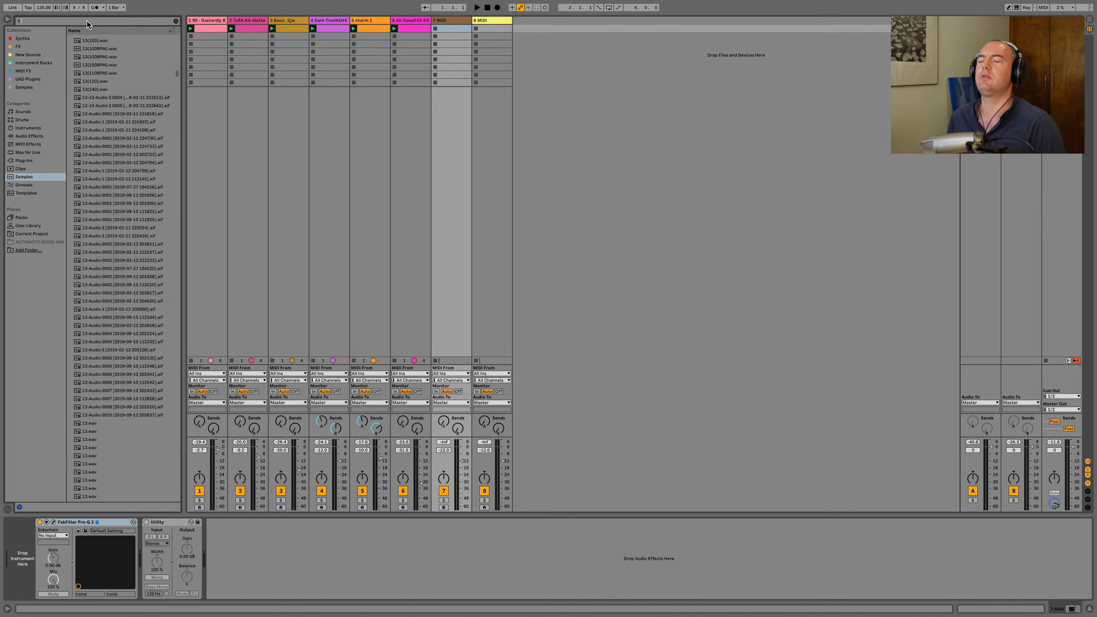
pyautogui.write('j')
pyautogui.write('u')
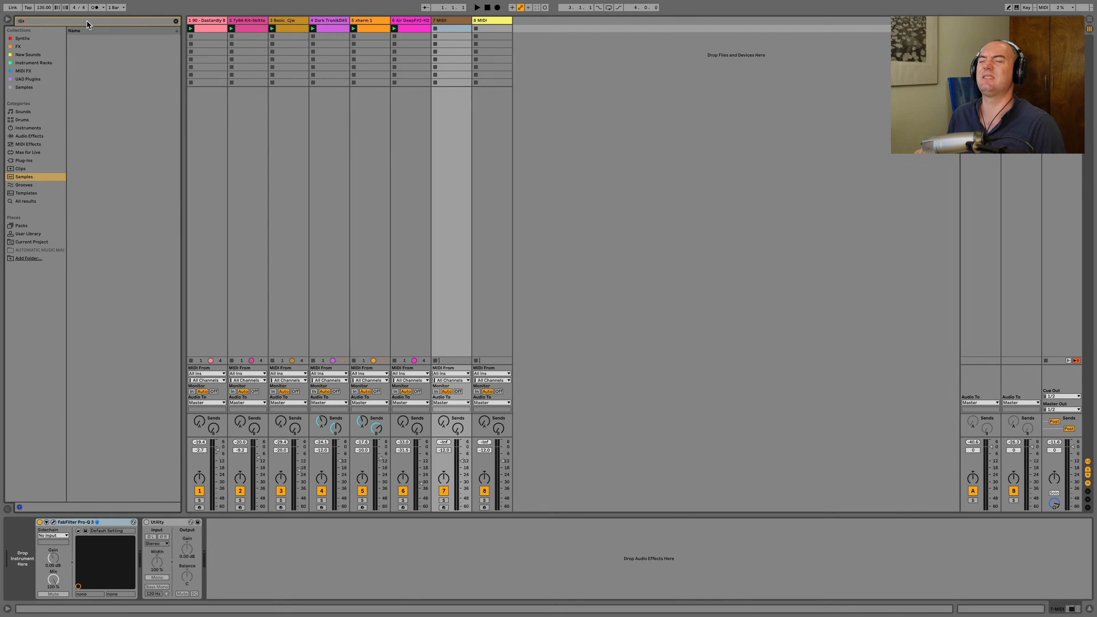
pyautogui.moveTo(88, 39); pyautogui.dragTo(31, 540)
pyautogui.doubleClick(451, 29)
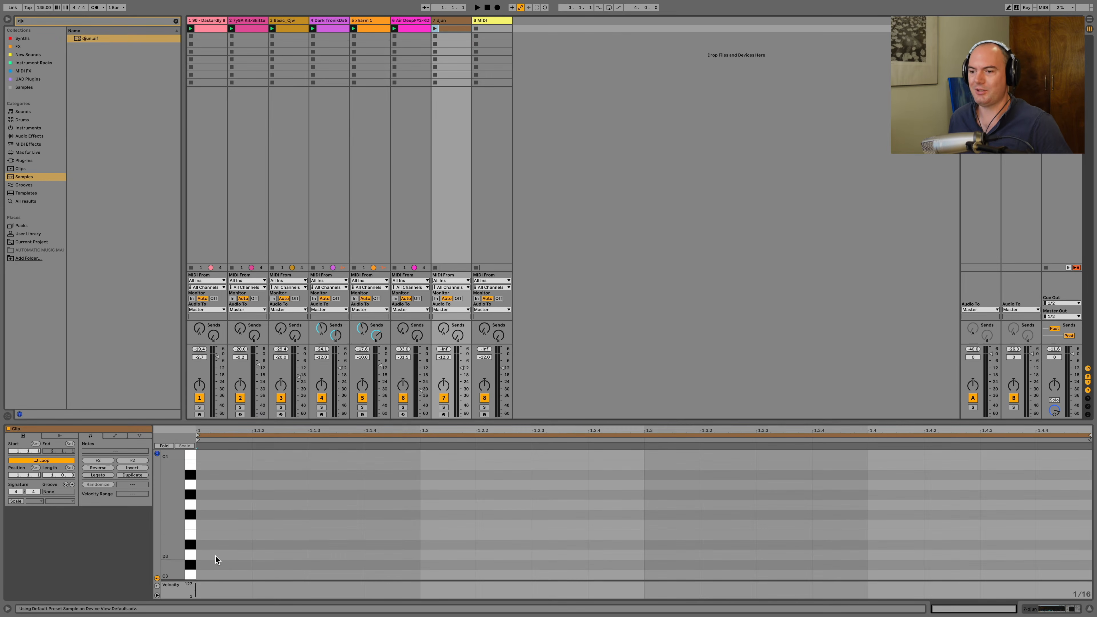
# - Audition the djun sample at several low and high pitches on the clip's piano keys
pyautogui.click(188, 575)
pyautogui.click(188, 575)
pyautogui.click(187, 533)
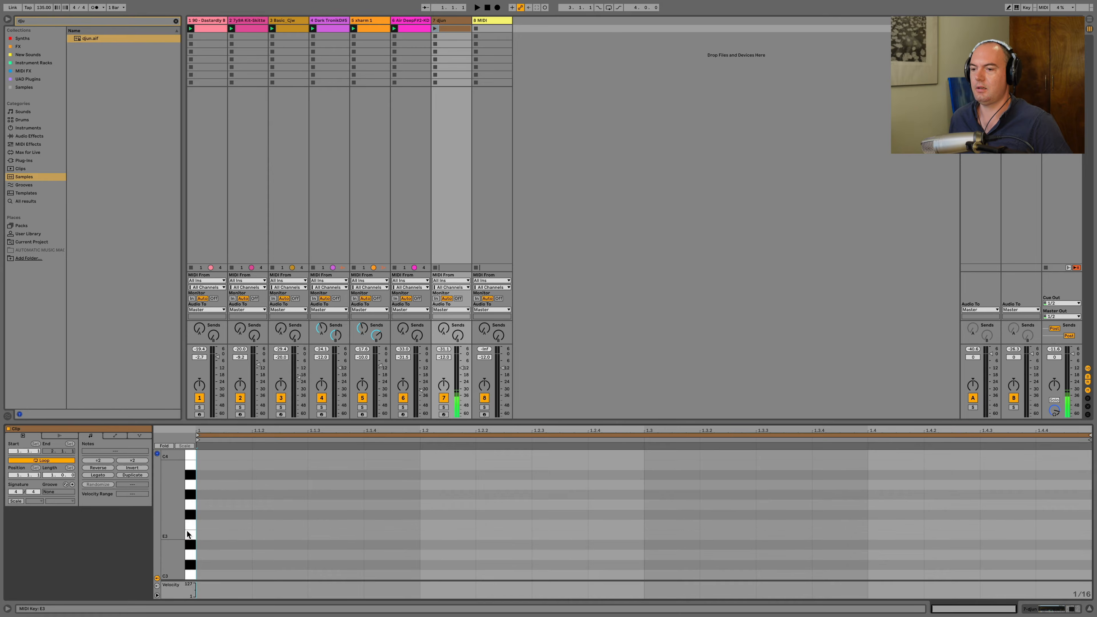
pyautogui.scroll(2, 187, 531)
pyautogui.scroll(2, 187, 530)
pyautogui.scroll(-2, 187, 531)
pyautogui.click(187, 527)
pyautogui.scroll(-2, 187, 527)
pyautogui.click(187, 528)
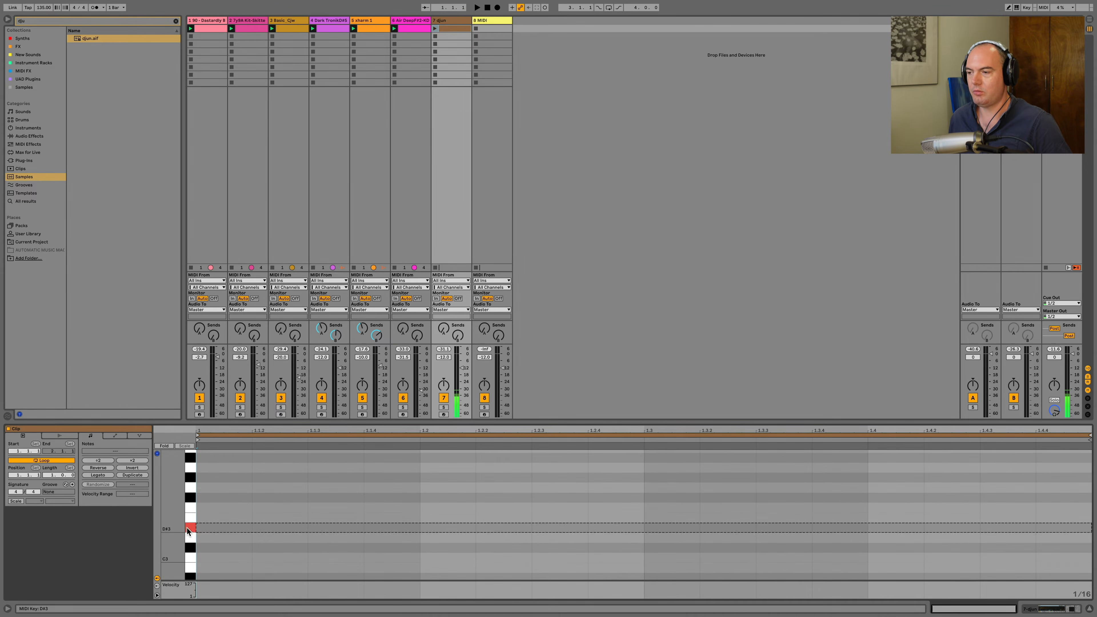
# - Draw a sixteenth note, transpose it to B2, duplicate it to fill track 7's bar, and play the loop
pyautogui.scroll(2, 187, 528)
pyautogui.hotkey('shift', 'Up')
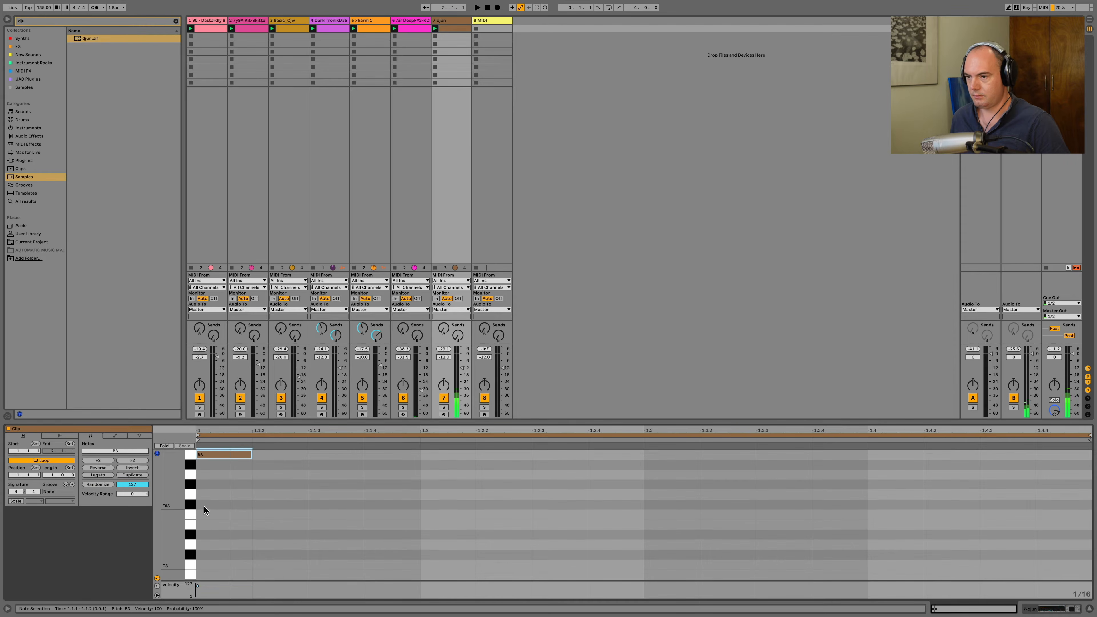
pyautogui.hotkey('shift', 'Down')
pyautogui.hotkey('shift', 'Down')
pyautogui.hotkey('ctrl', 'd')
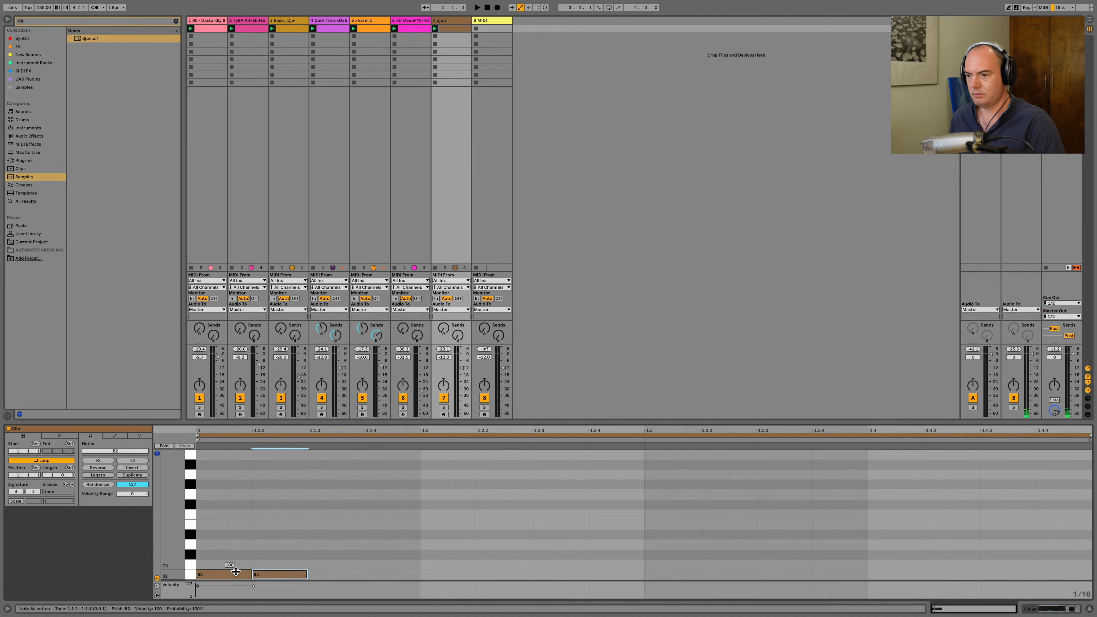
pyautogui.hotkey('ctrl', 'd')
pyautogui.hotkey('ctrl', 'd')
pyautogui.hotkey('ctrl', 'a')
pyautogui.hotkey('ctrl', 'd')
pyautogui.hotkey('ctrl', 'd')
pyautogui.hotkey('ctrl', 'd')
pyautogui.press('space')
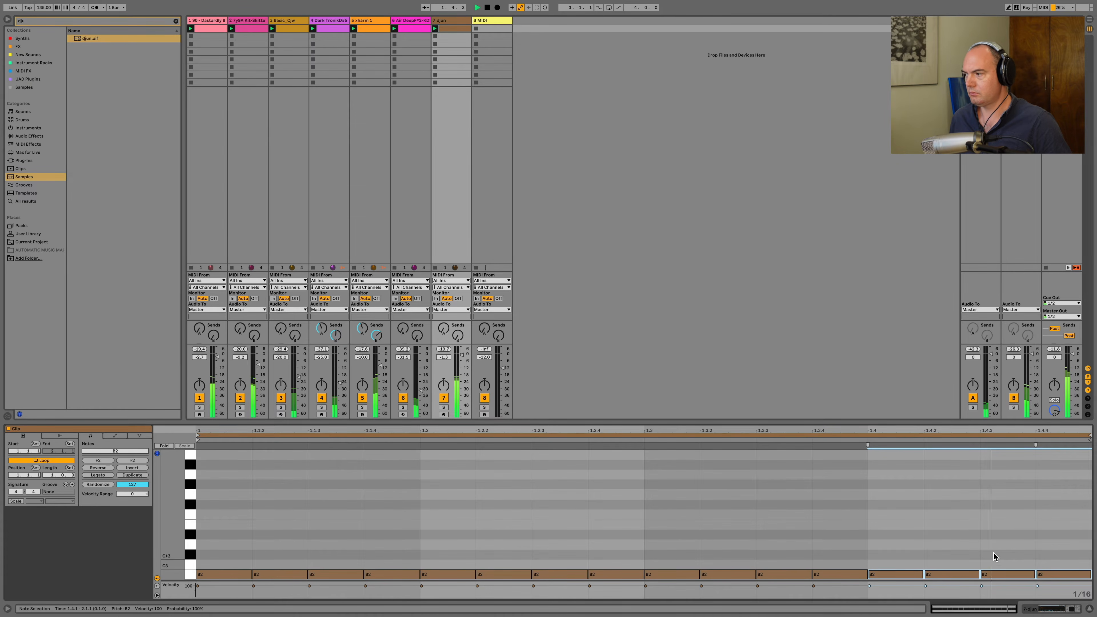
# - Set the djun sampler's sustain to -inf dB and decay to 225 ms, and switch its LFO to a tempo-synced random waveform
pyautogui.click(1053, 609)
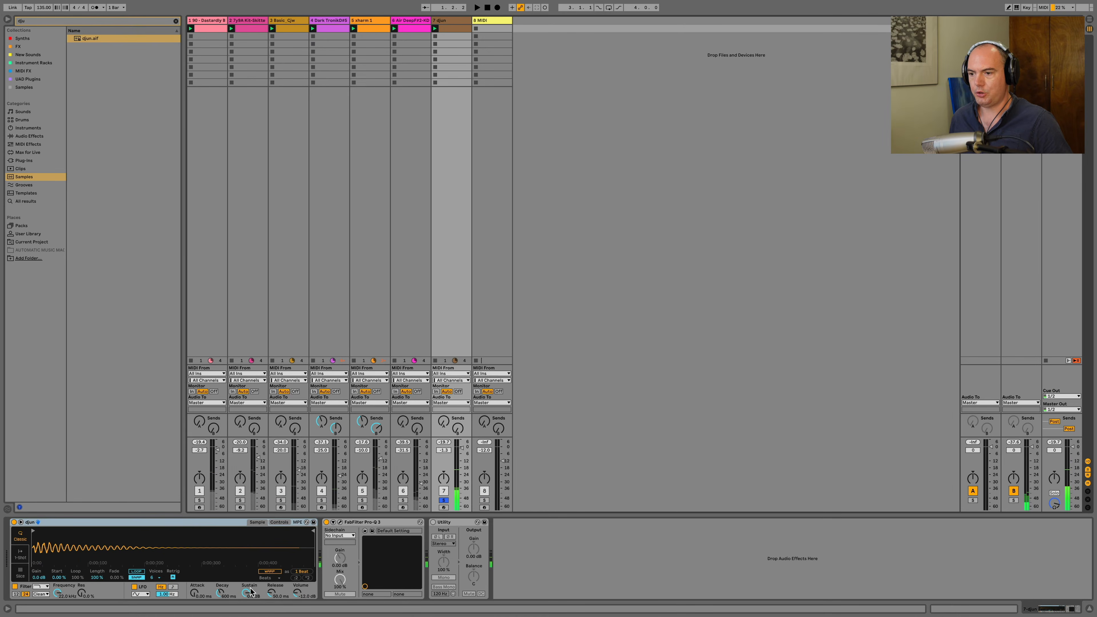
pyautogui.moveTo(251, 591); pyautogui.dragTo(244, 595)
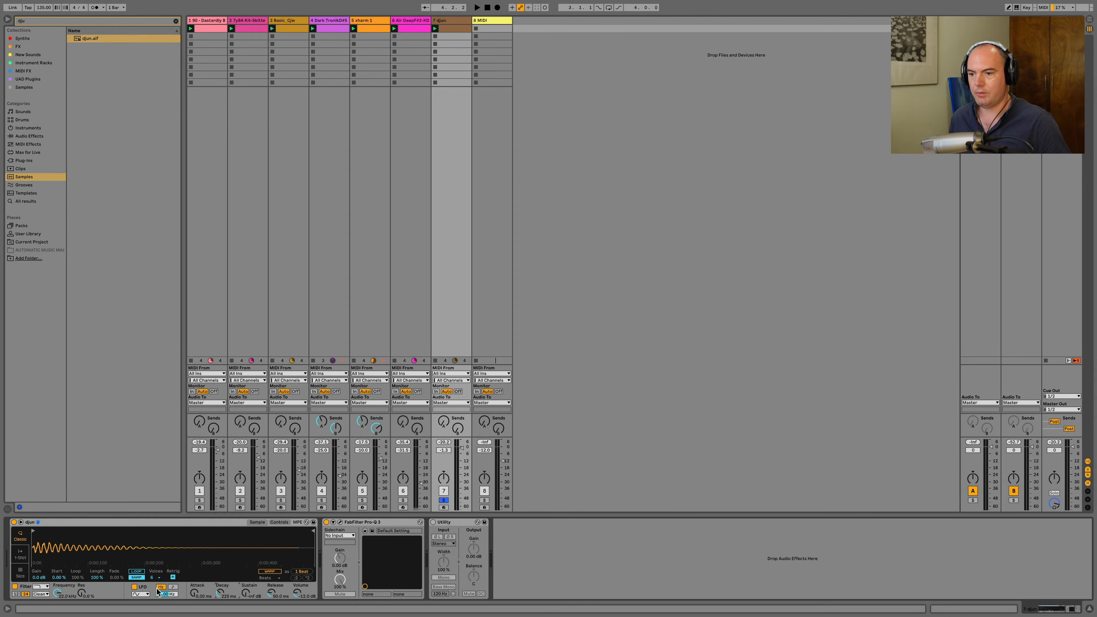
pyautogui.click(173, 588)
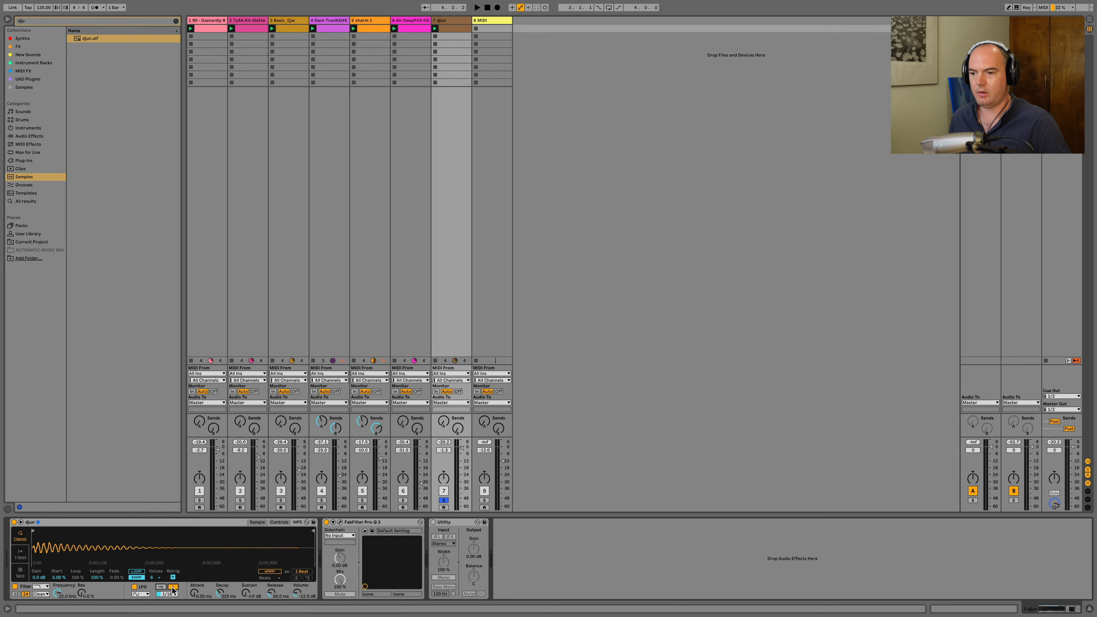
pyautogui.click(145, 596)
pyautogui.click(137, 587)
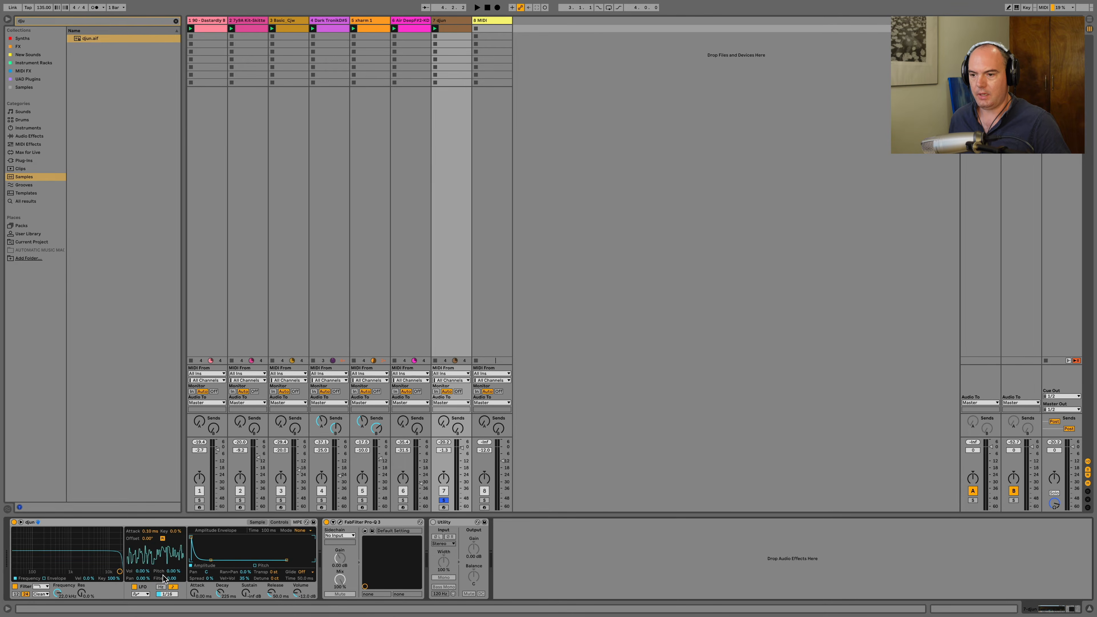
# - Lower djun's filter cutoff to about 917 Hz and set its LFO modulation to 7.12 for filter and about 11.7% for volume
pyautogui.press('space')
pyautogui.press('space')
pyautogui.moveTo(172, 572); pyautogui.dragTo(172, 577)
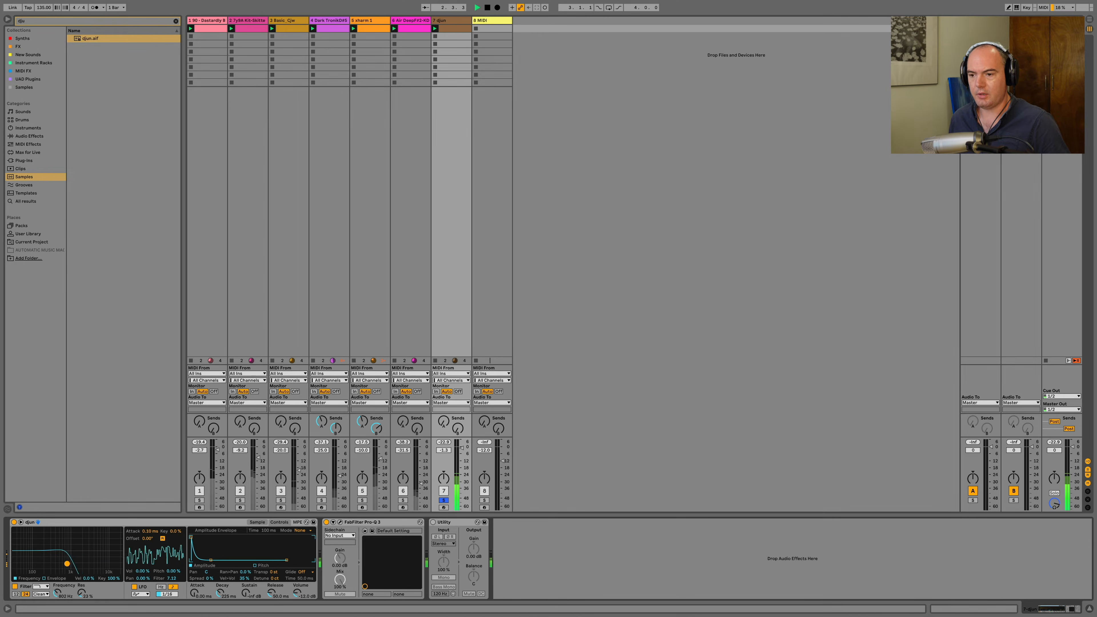
pyautogui.press('space')
pyautogui.press('space')
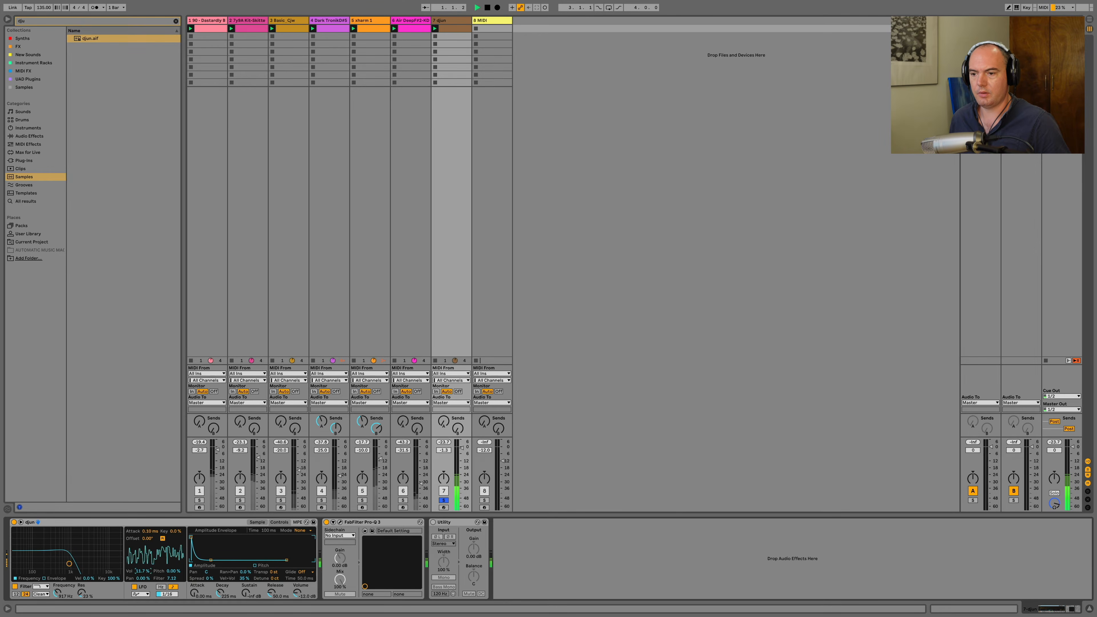
# - Set the djun sampler's random pan to about 7.8% and restart playback
pyautogui.press('space')
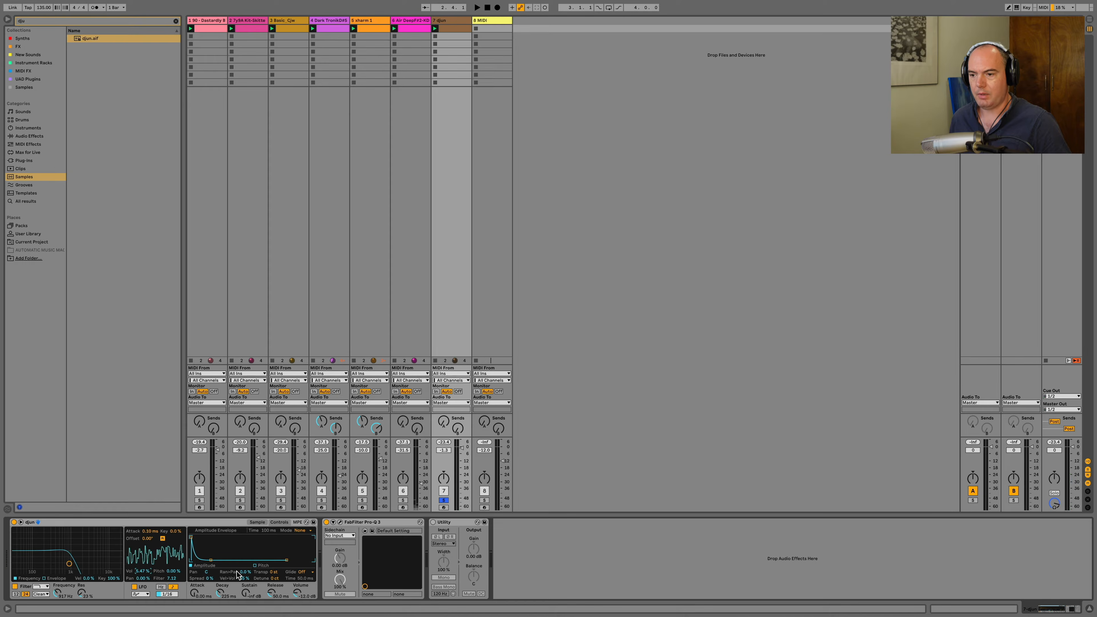
pyautogui.click(246, 572)
pyautogui.press('space')
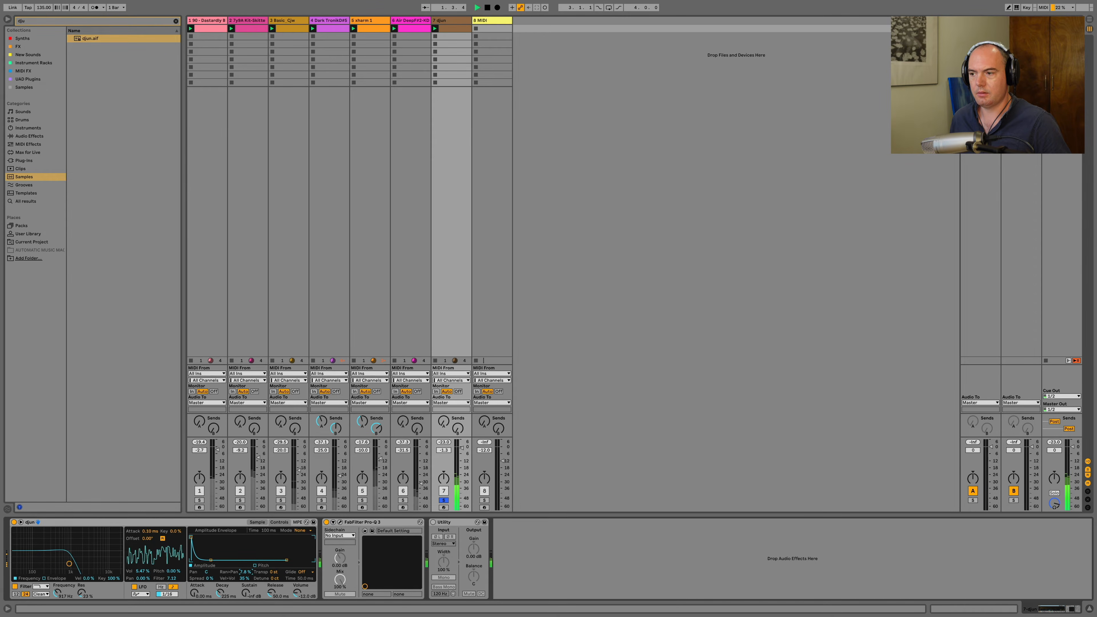
# - Add a Pro-Q 3 low-cut band at about 160 Hz on the djun track
pyautogui.click(340, 522)
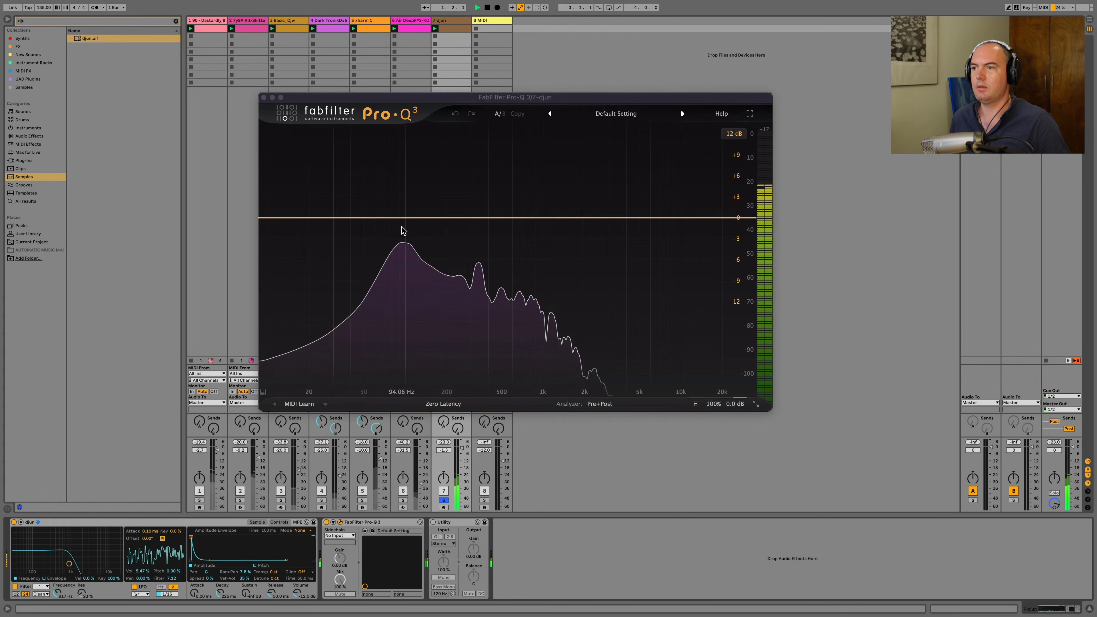
pyautogui.click(409, 222)
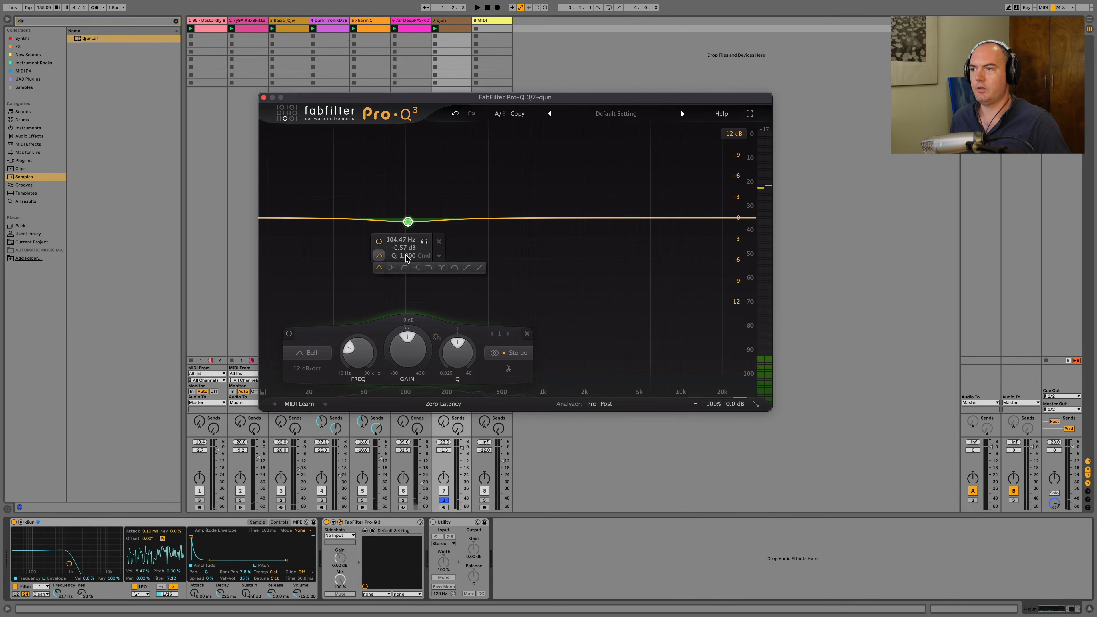
pyautogui.click(405, 268)
pyautogui.moveTo(407, 220); pyautogui.dragTo(433, 218)
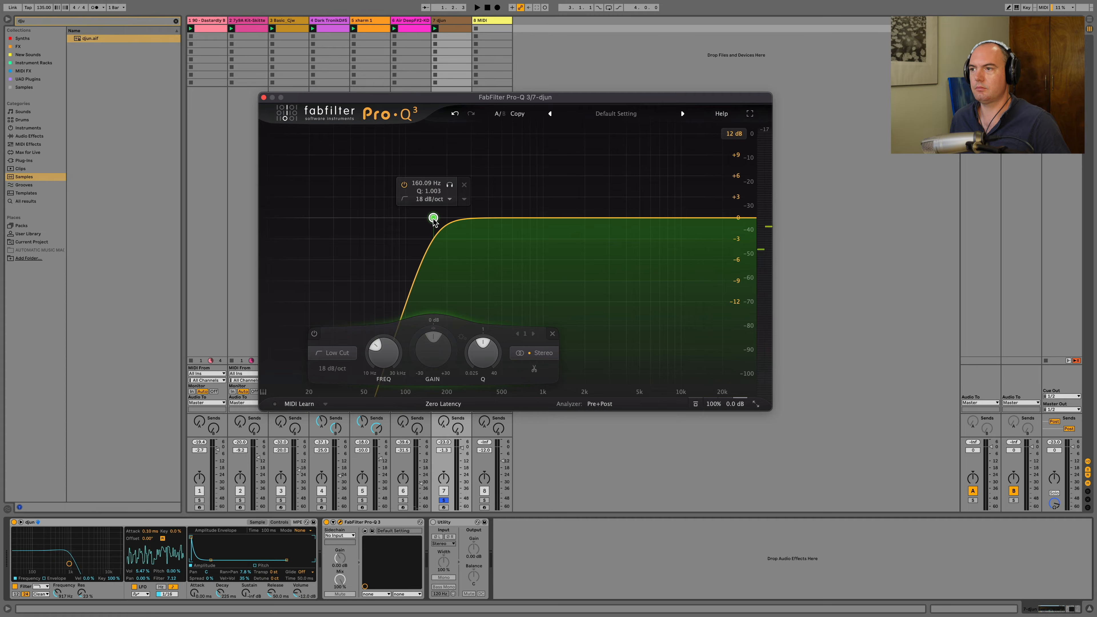
pyautogui.press('space')
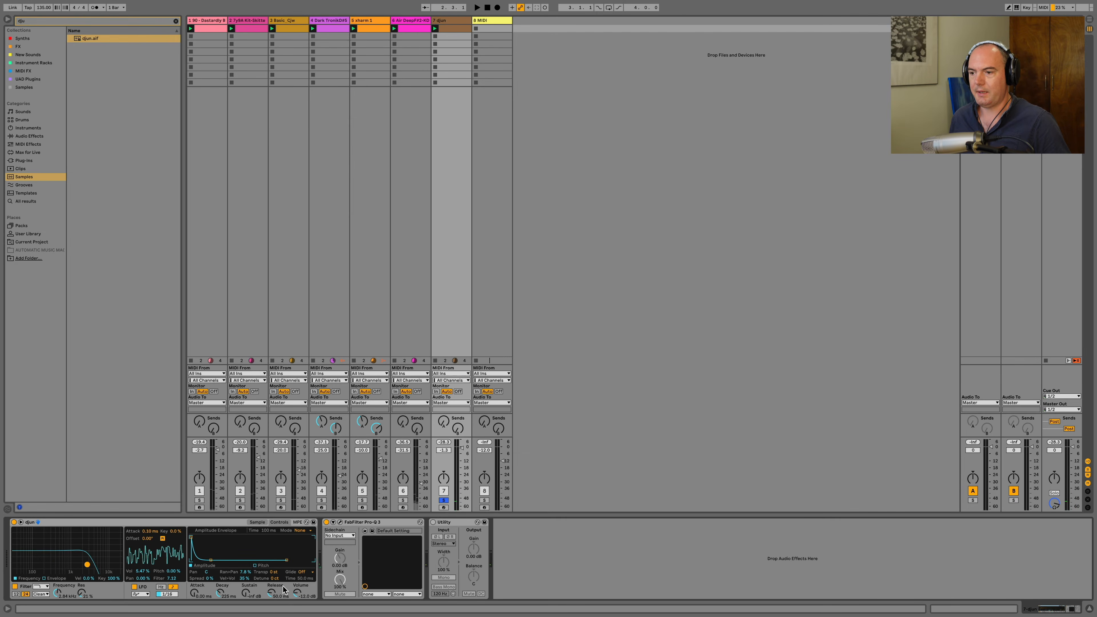
# - Rebalance djun with sampler volume about -1.7 dB and track level -5.2 dB, unsolo it, and compare the loop with track 7 muted
pyautogui.press('space')
pyautogui.press('space')
pyautogui.moveTo(463, 487); pyautogui.dragTo(462, 484)
pyautogui.click(445, 492)
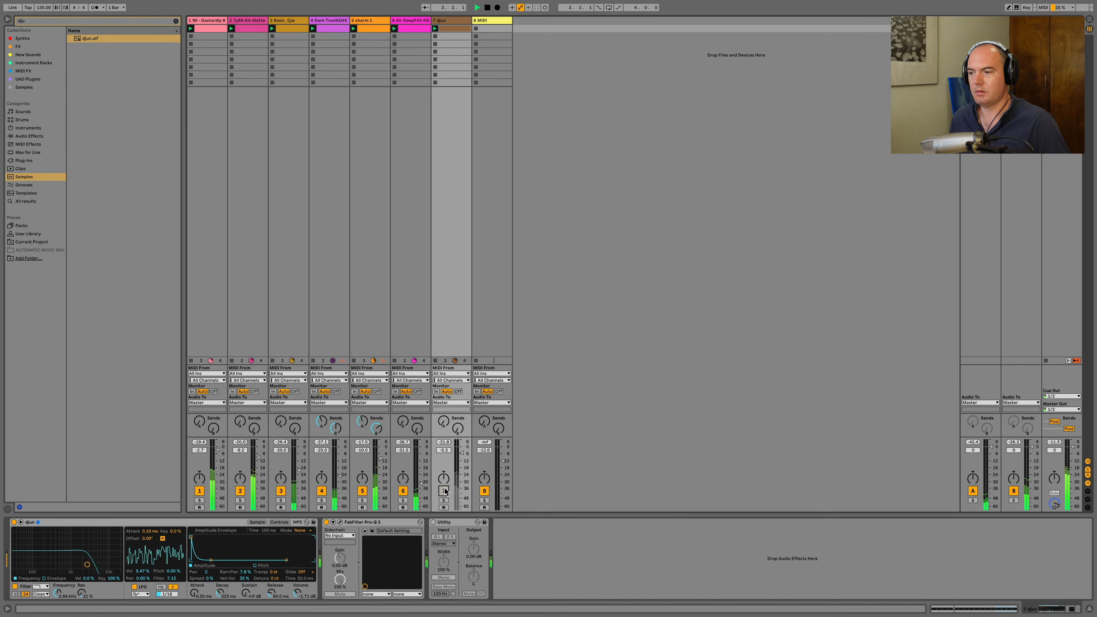
pyautogui.click(445, 491)
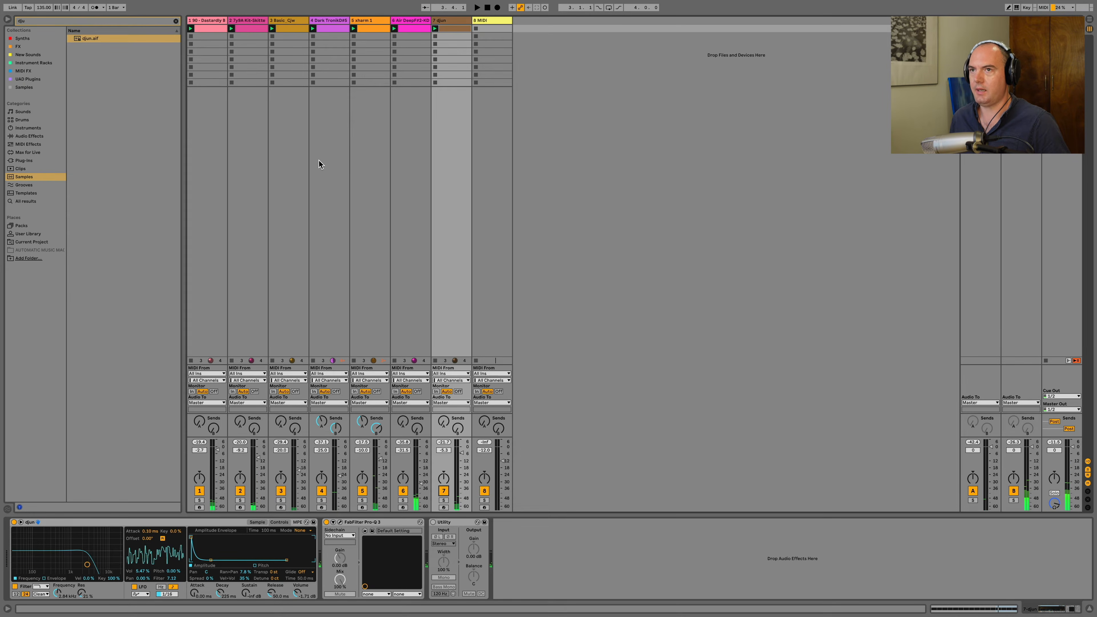
# - Search the samples for "dk" and load DK_Clap_909style onto MIDI track 8
pyautogui.click(176, 22)
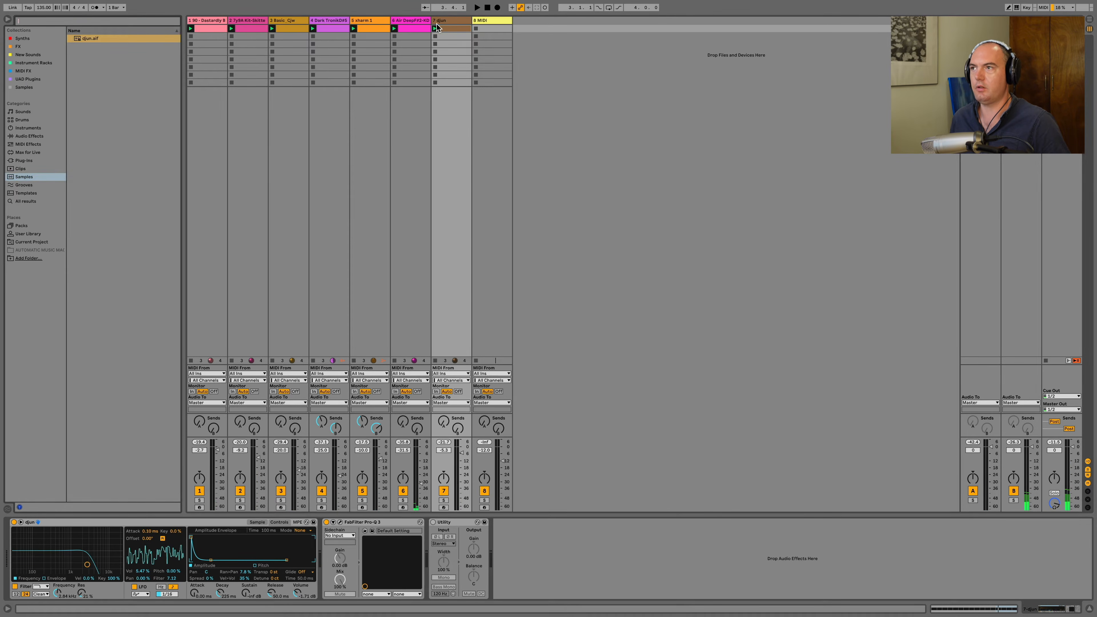
pyautogui.click(484, 20)
pyautogui.click(93, 22)
pyautogui.write('dk')
pyautogui.click(94, 40)
pyautogui.moveTo(95, 43); pyautogui.dragTo(18, 568)
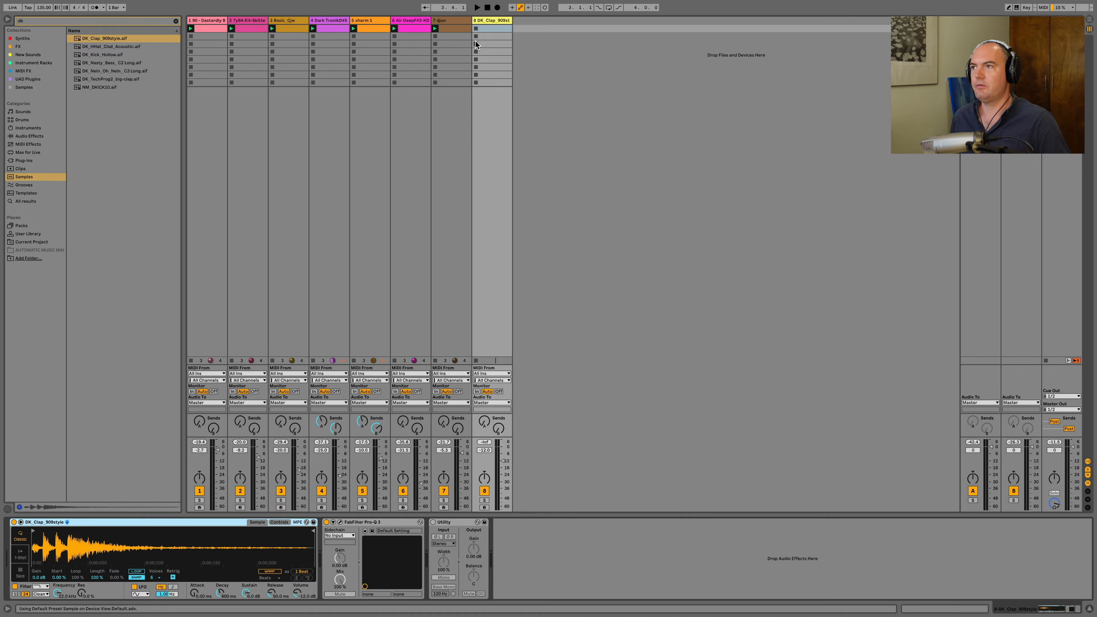
# - Create a one-bar clip on track 8 and audition the clap at several pitches up to F#4
pyautogui.doubleClick(494, 29)
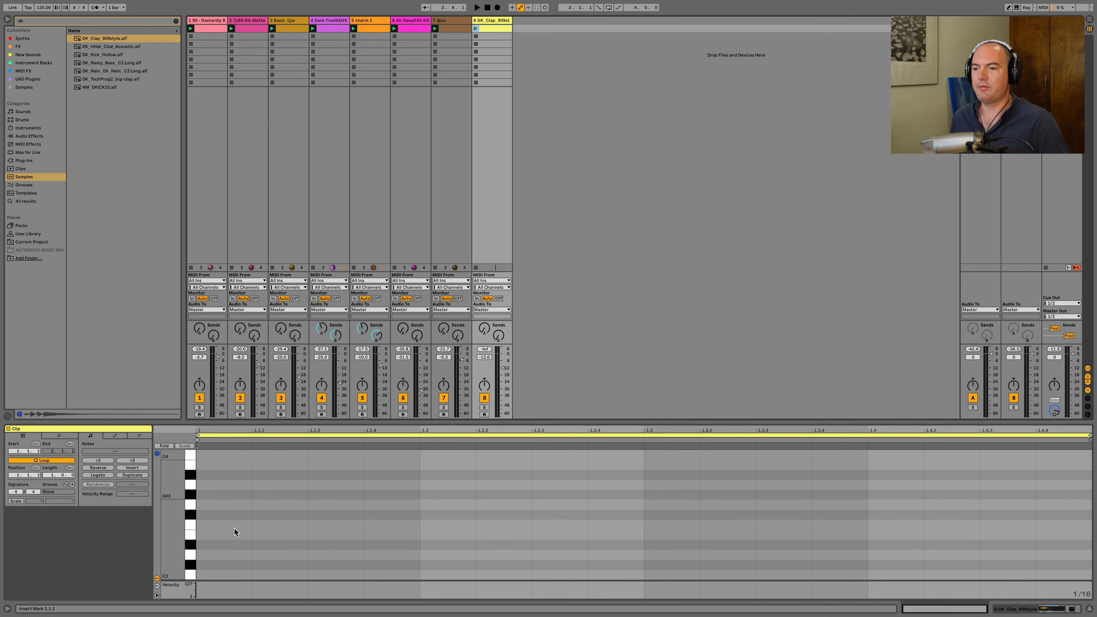
pyautogui.click(188, 519)
pyautogui.scroll(-1, 188, 518)
pyautogui.scroll(3, 188, 518)
pyautogui.click(188, 518)
pyautogui.scroll(3, 188, 519)
pyautogui.click(190, 548)
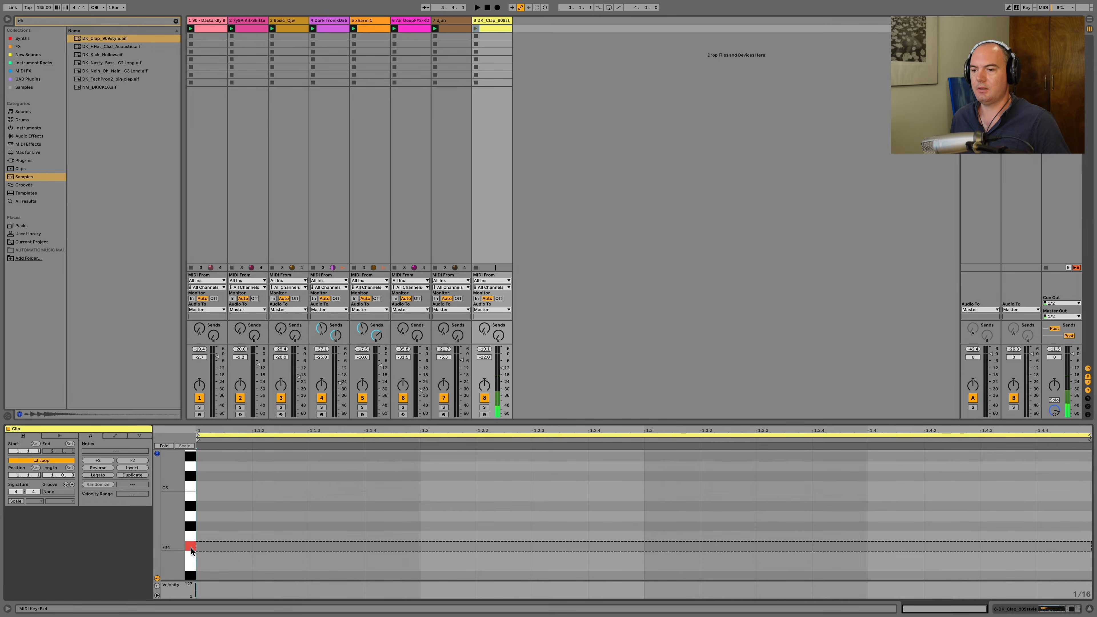
# - Place a B5 sixteenth note on each beat's third sixteenth in track 8, and raise its ValhallaRoom send while playing the loop
pyautogui.scroll(4, 191, 550)
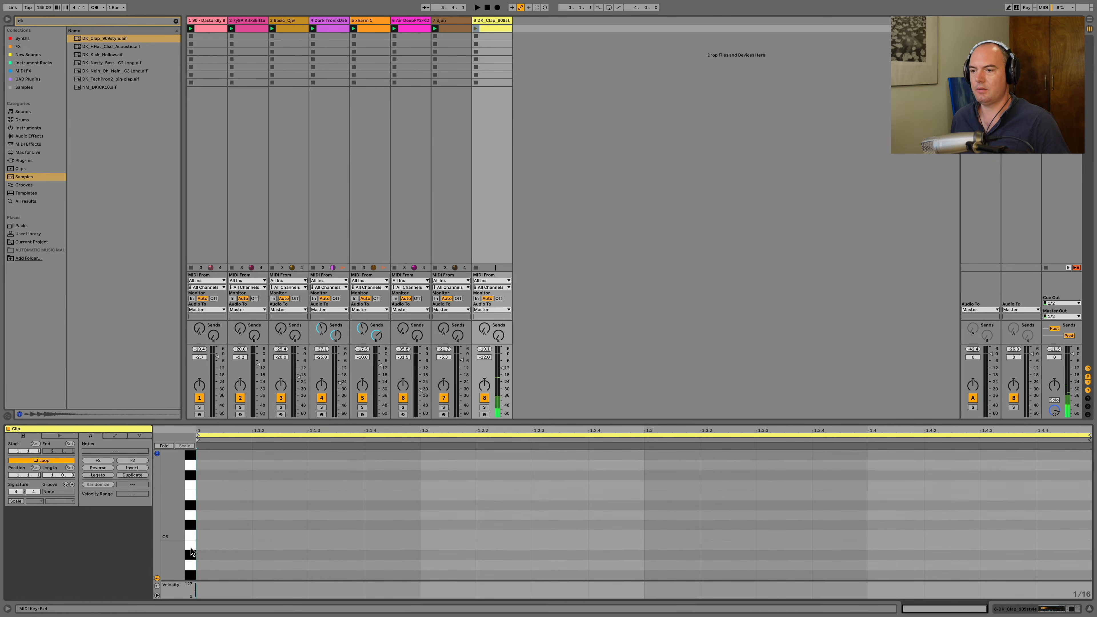
pyautogui.doubleClick(337, 545)
pyautogui.moveTo(416, 539); pyautogui.dragTo(91, 565)
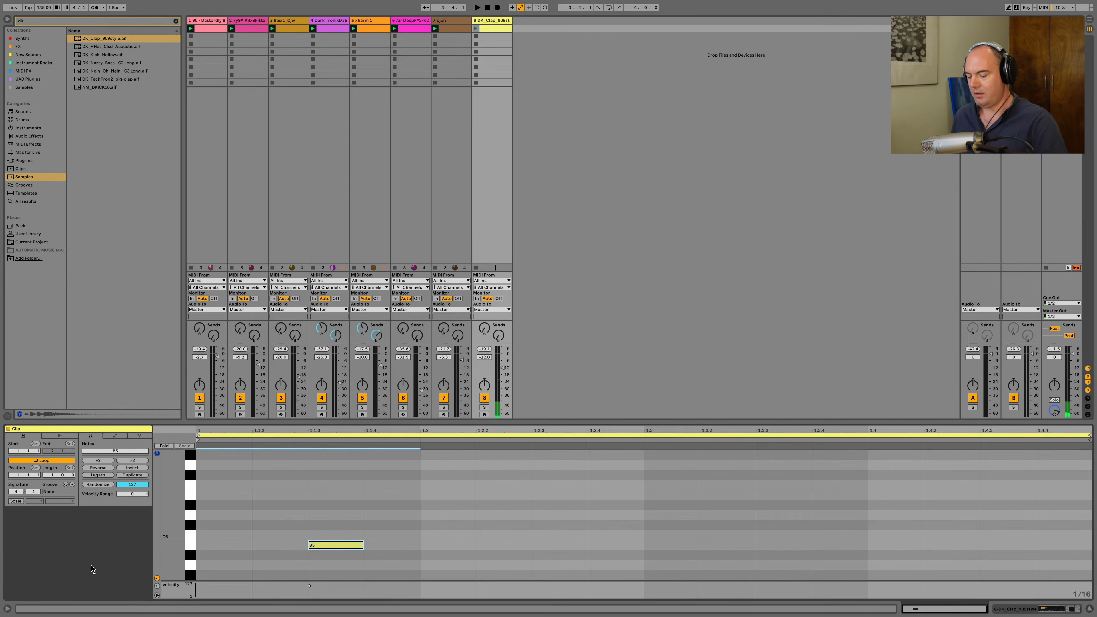
pyautogui.hotkey('ctrl', 'd')
pyautogui.hotkey('ctrl', 'd')
pyautogui.hotkey('ctrl', 'd')
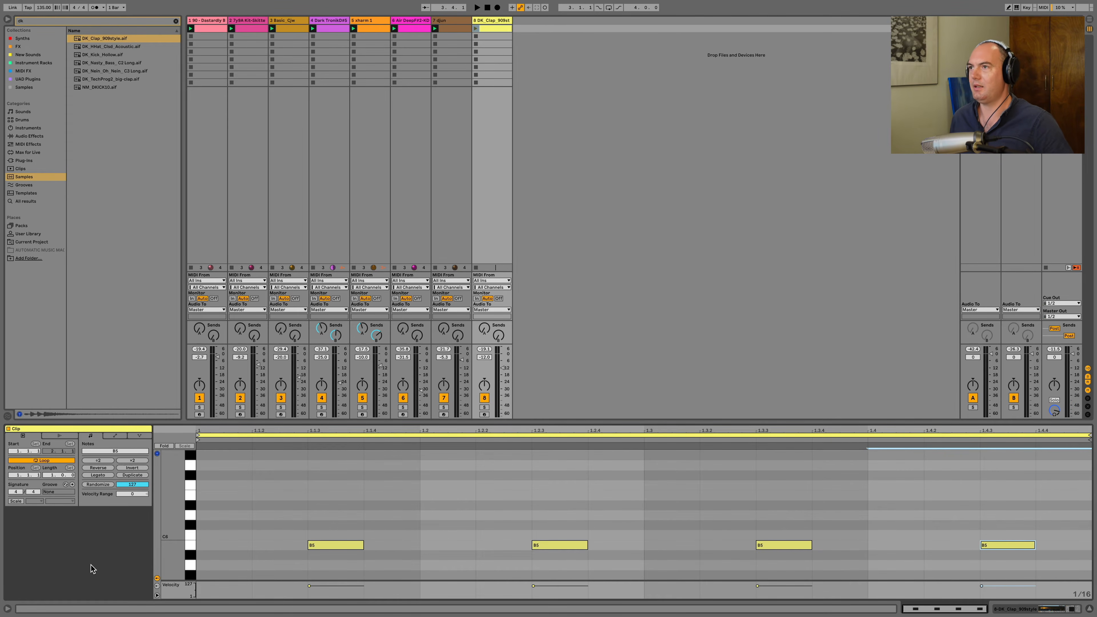
pyautogui.press('space')
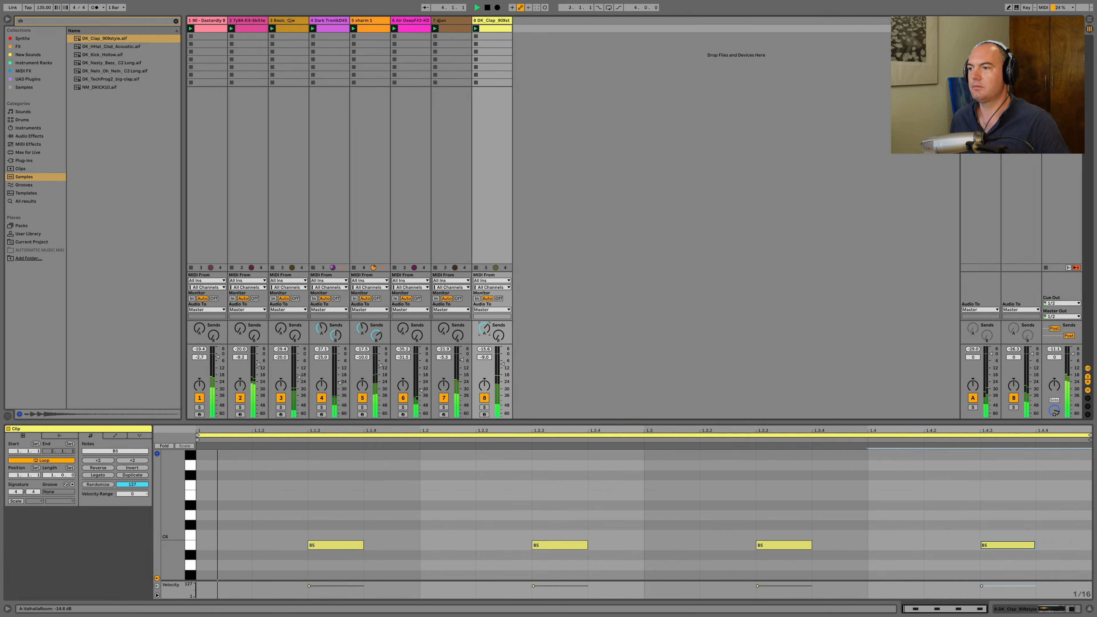
pyautogui.press('space')
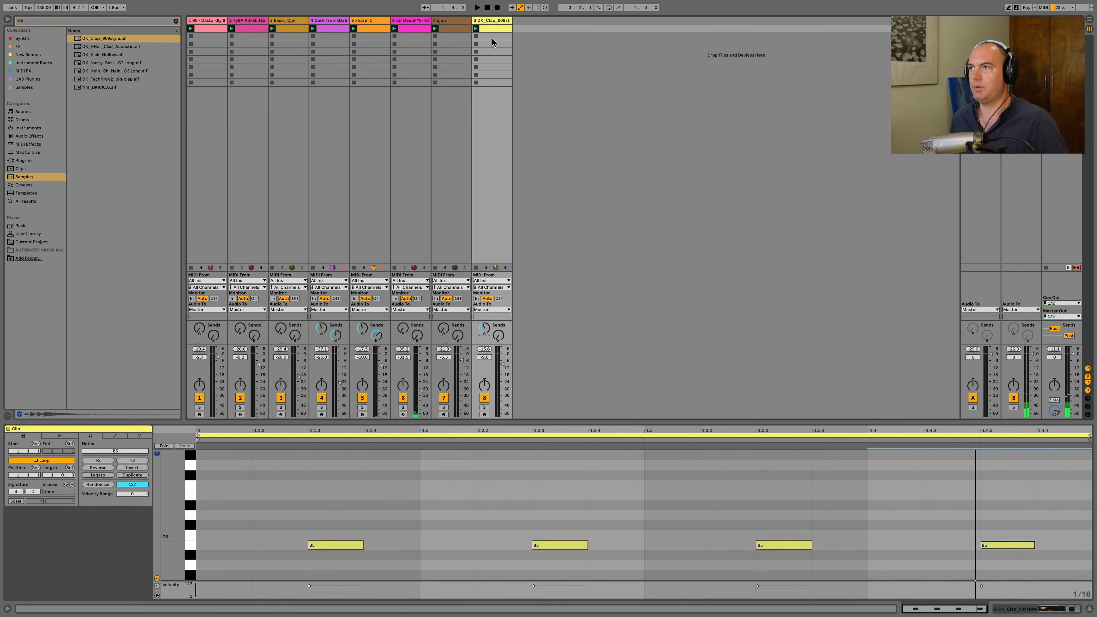
# - Add a MIDI track 9, search the samples for "di", and load the Fishy Dish sample onto it
pyautogui.click(492, 27)
pyautogui.hotkey('ctrl', 'shift', 't')
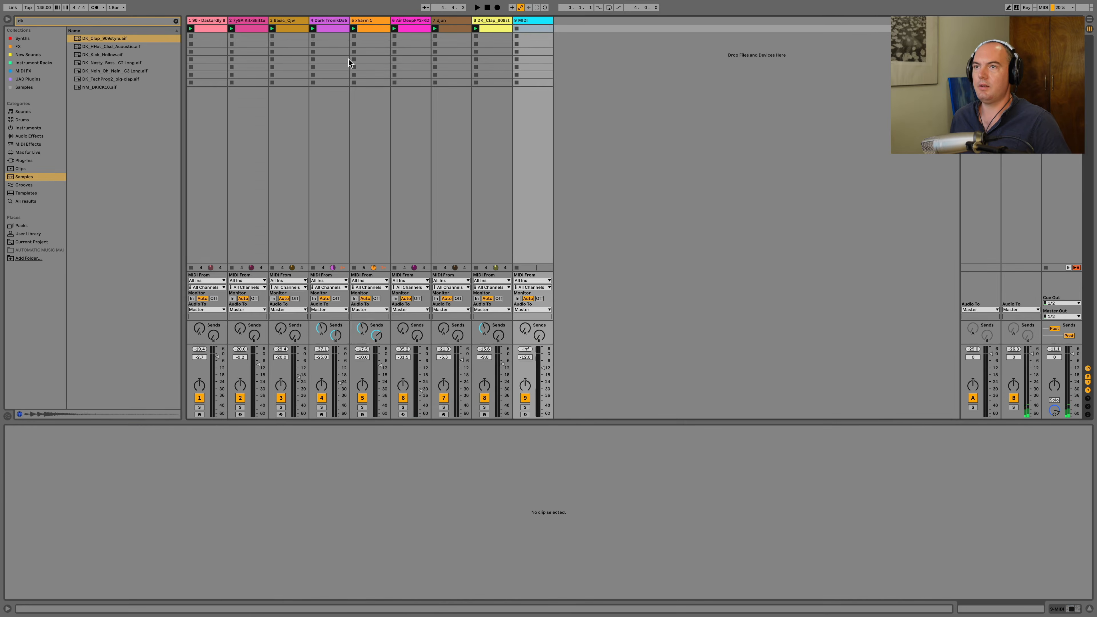
pyautogui.click(175, 21)
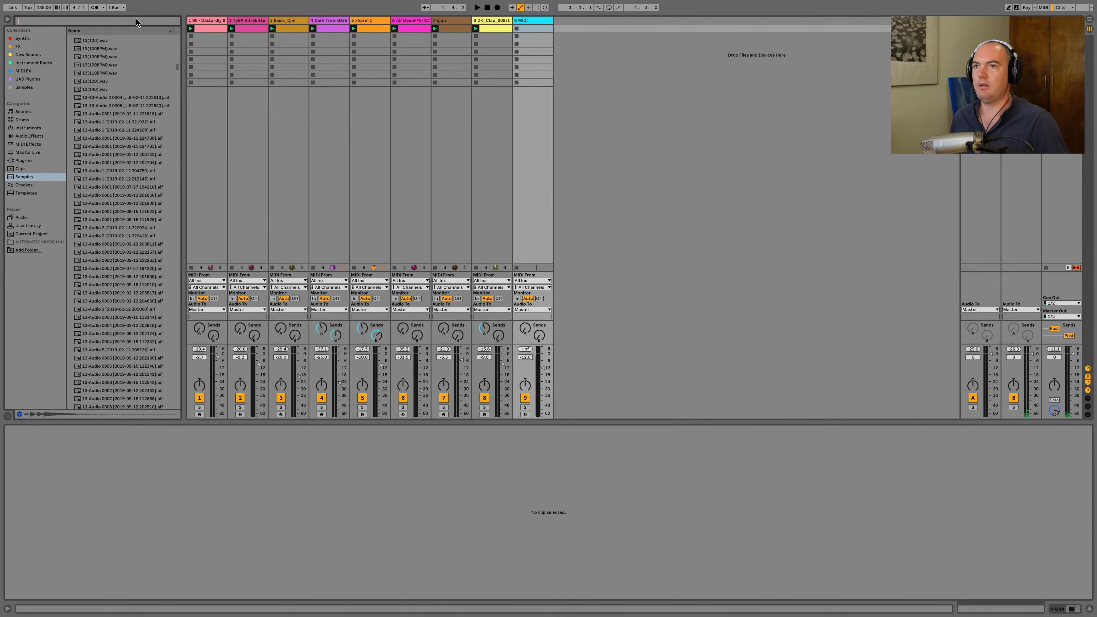
pyautogui.write('di')
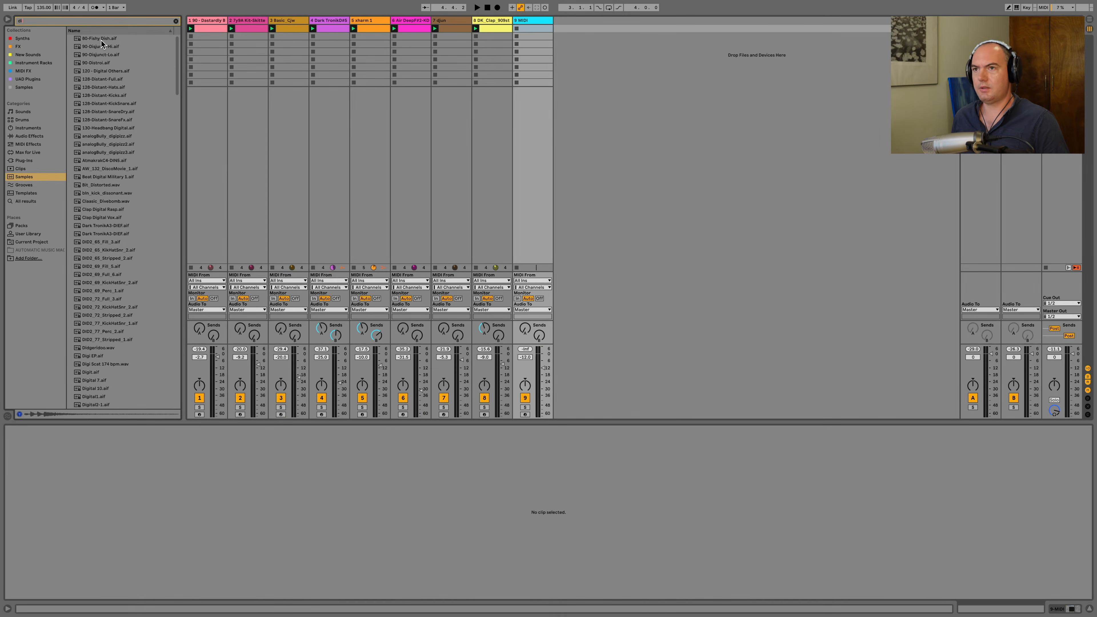
pyautogui.click(102, 39)
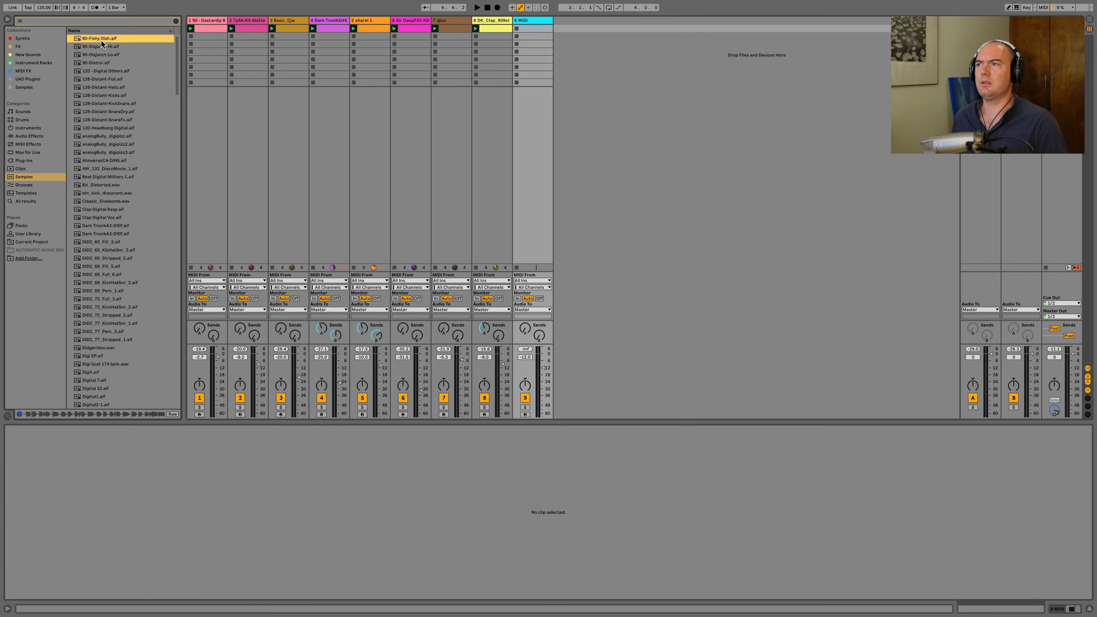
pyautogui.click(526, 20)
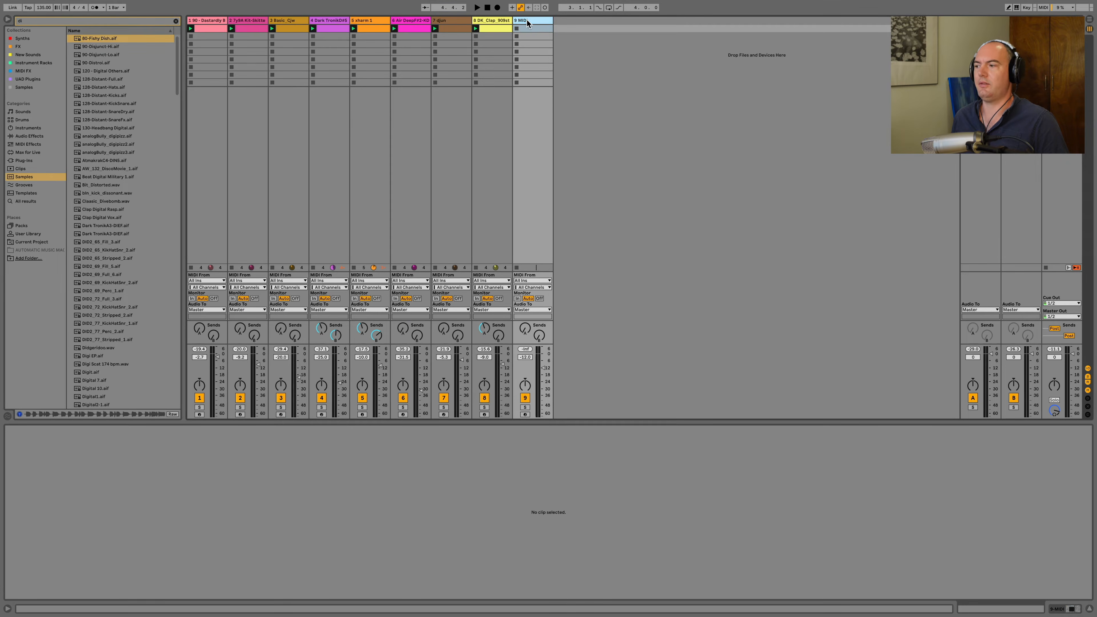
pyautogui.press('Return')
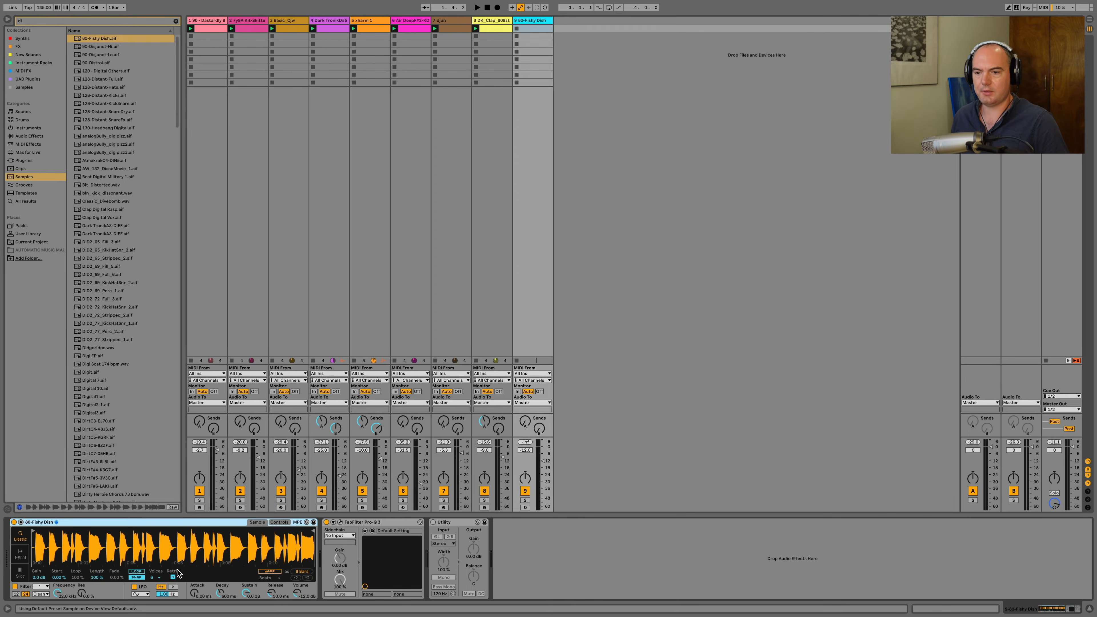
# - Create a one-bar clip on track 9 and audition Fishy Dish at rising pitches from C3
pyautogui.press('super+shift+m')
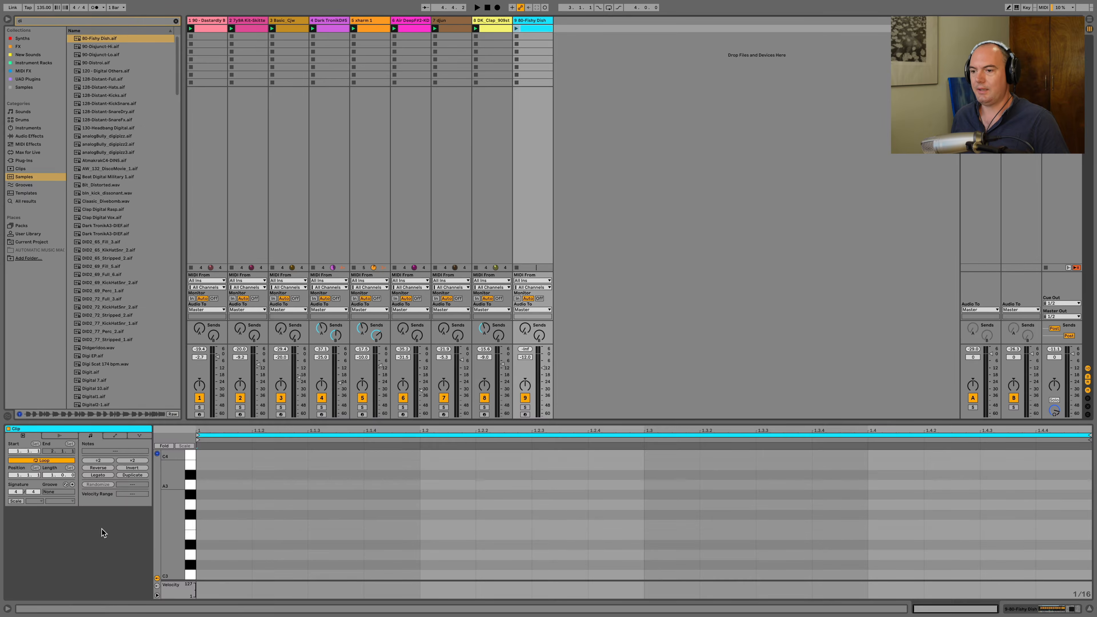
pyautogui.click(187, 574)
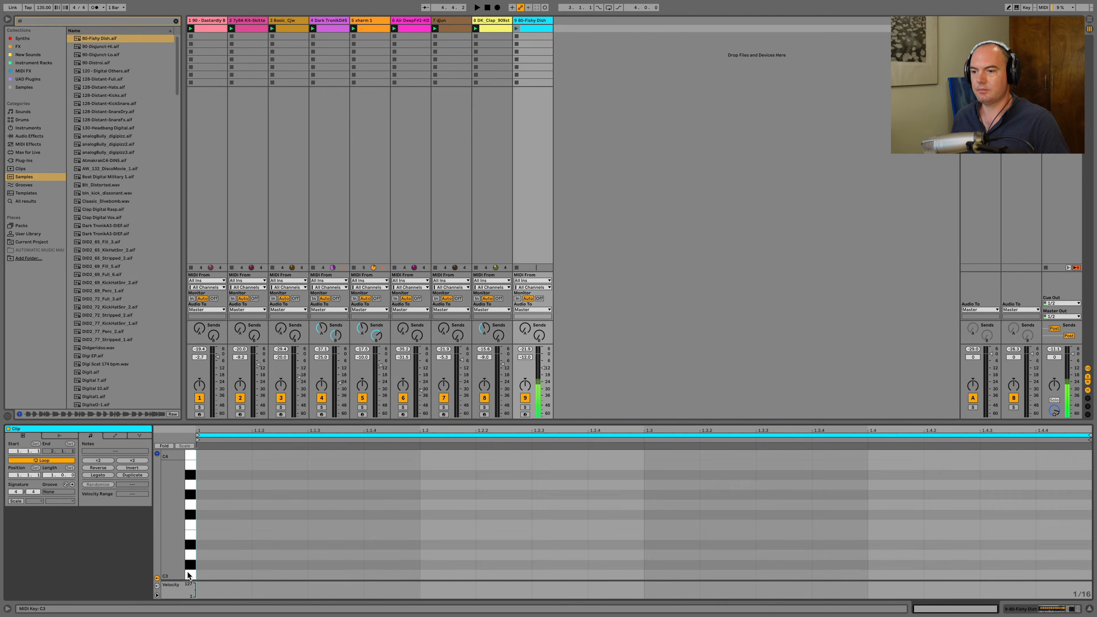
pyautogui.scroll(5, 188, 558)
pyautogui.click(187, 532)
pyautogui.scroll(10, 188, 531)
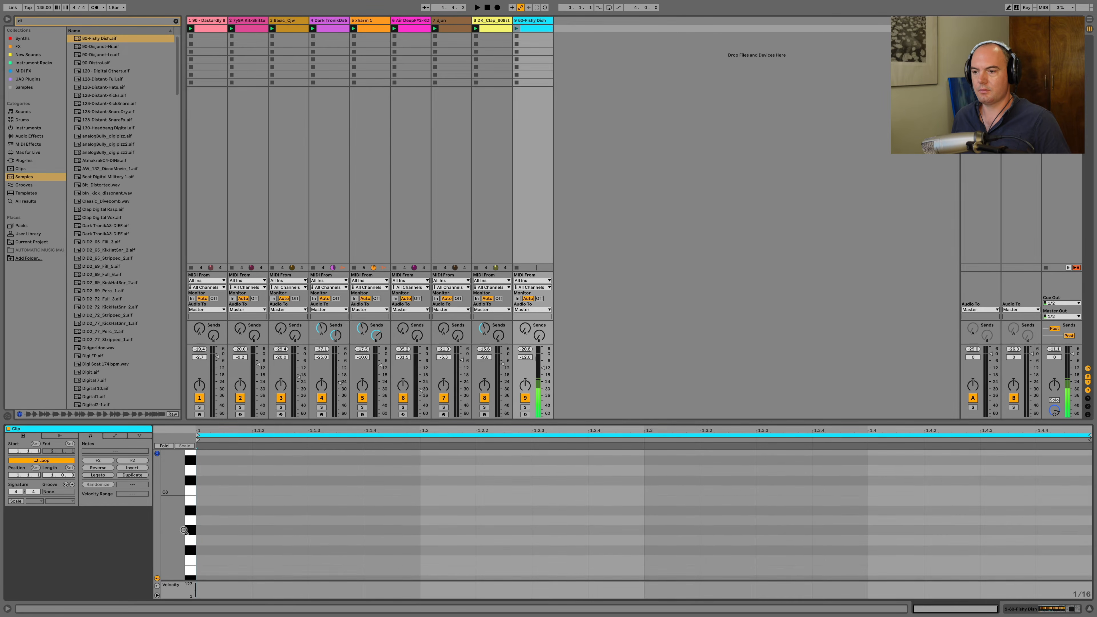
pyautogui.click(194, 462)
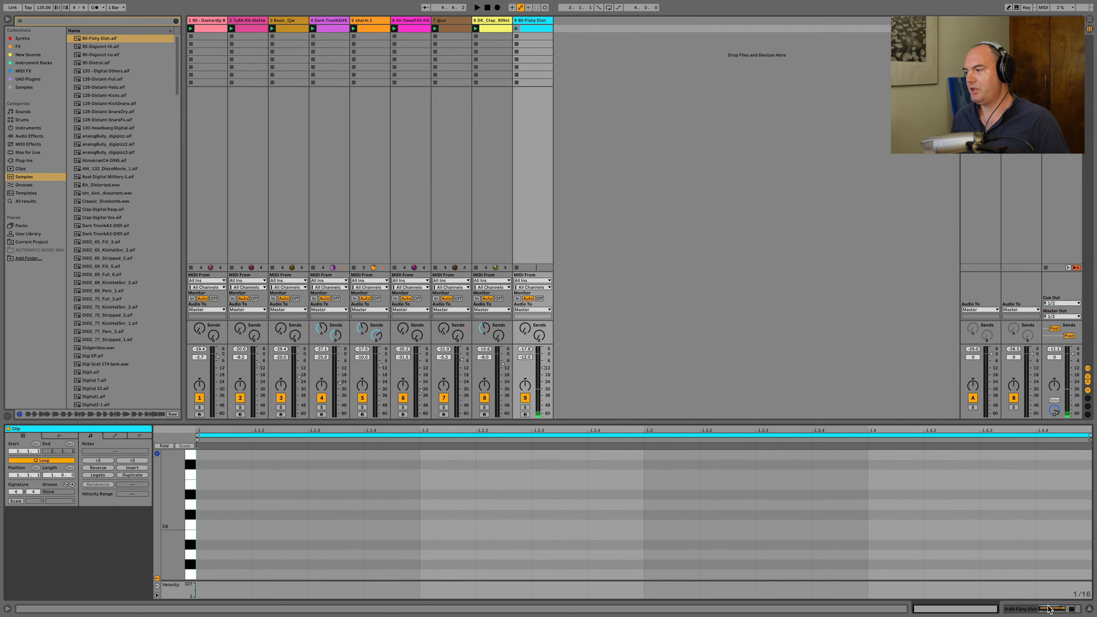
# - Set the Fishy Dish sampler's transpose to +48 st and return to its clip
pyautogui.hotkey('shift', 'Tab')
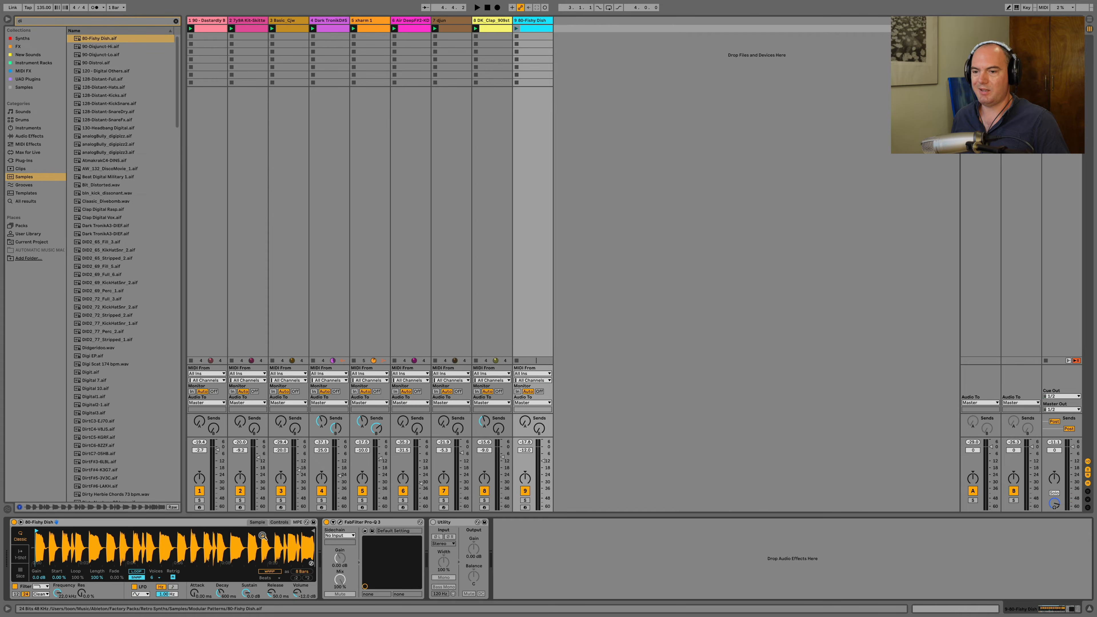
pyautogui.click(279, 522)
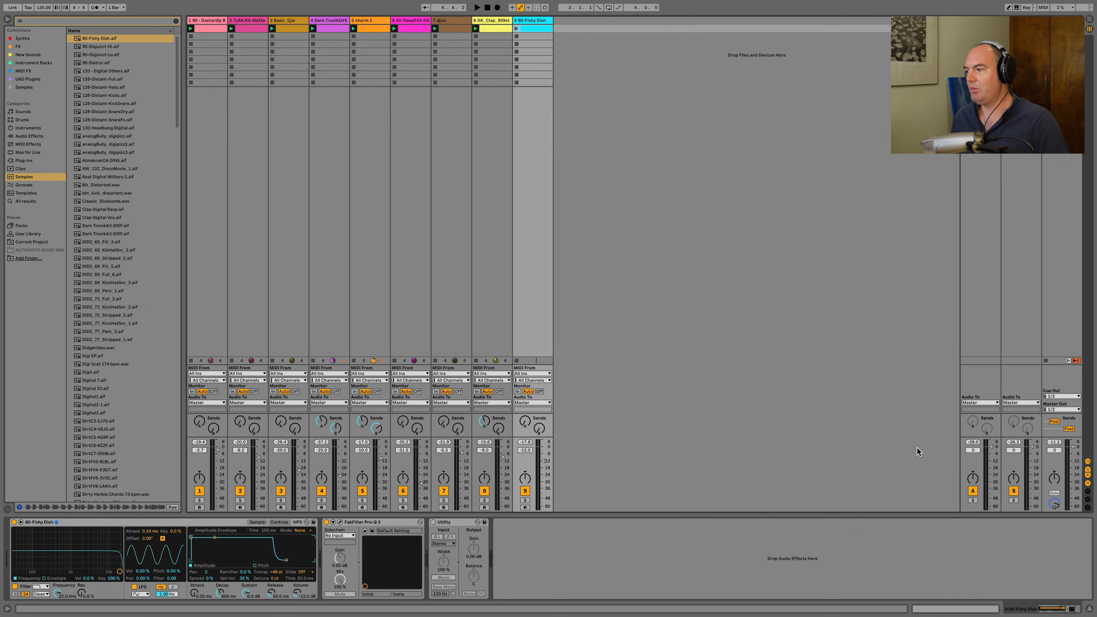
pyautogui.click(942, 609)
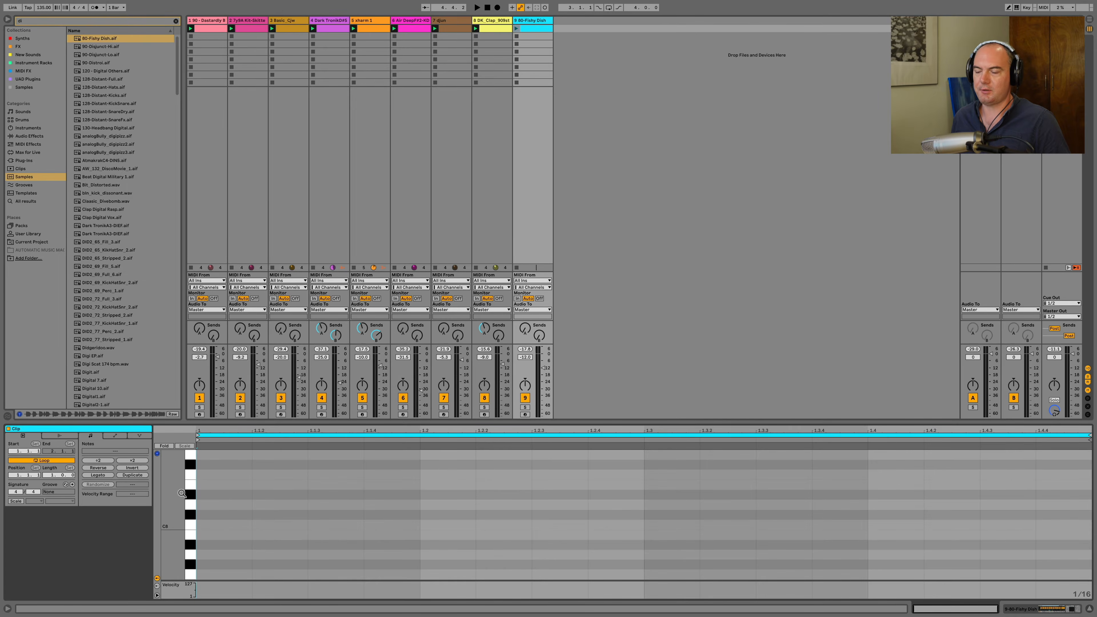
# - Audition the transposed Fishy Dish sample on several keys around C8
pyautogui.click(188, 528)
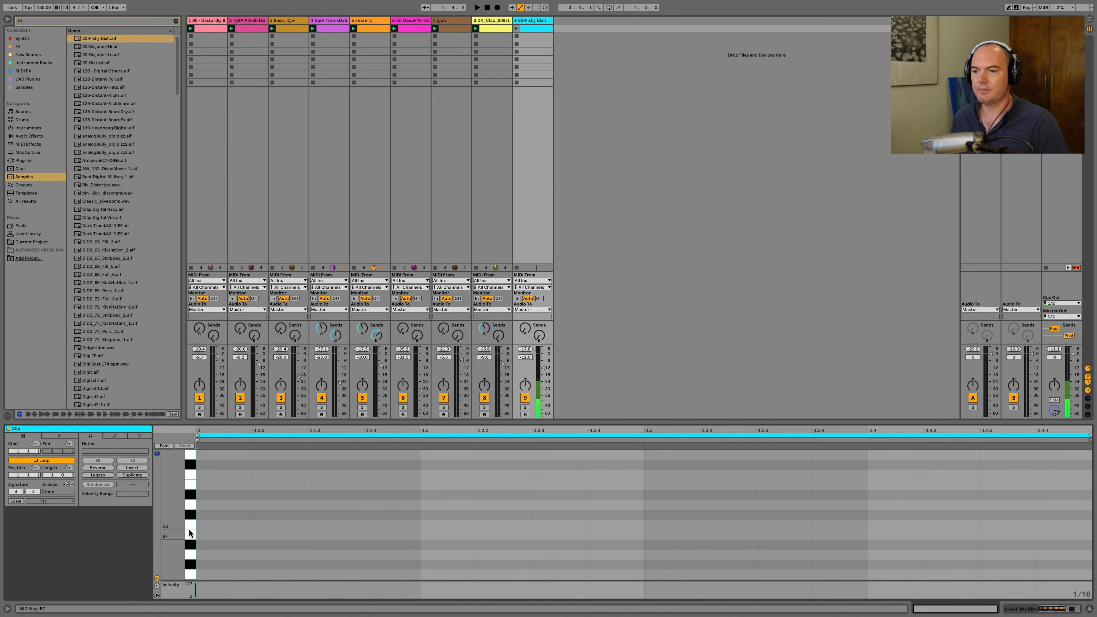
pyautogui.click(189, 510)
pyautogui.click(189, 504)
pyautogui.click(190, 475)
pyautogui.click(189, 506)
pyautogui.click(190, 511)
pyautogui.click(191, 511)
pyautogui.click(191, 511)
# - Fill track 9's bar with C#8 sixteenth notes, play the loop, and solo the track
pyautogui.moveTo(198, 515); pyautogui.dragTo(1088, 515)
pyautogui.press('space')
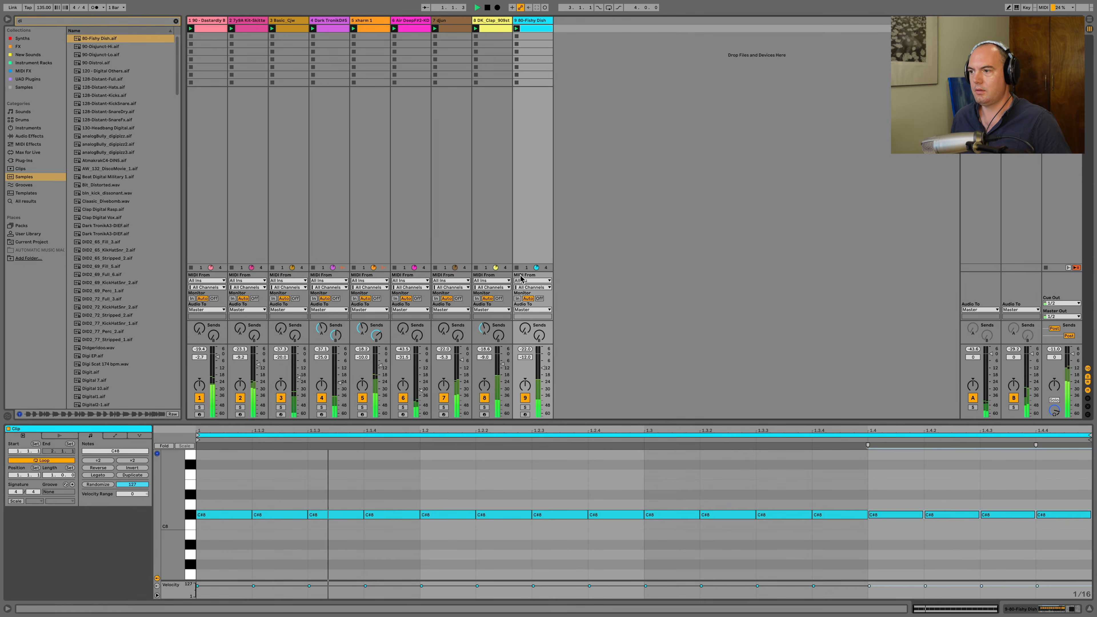
pyautogui.click(526, 408)
pyautogui.press('space')
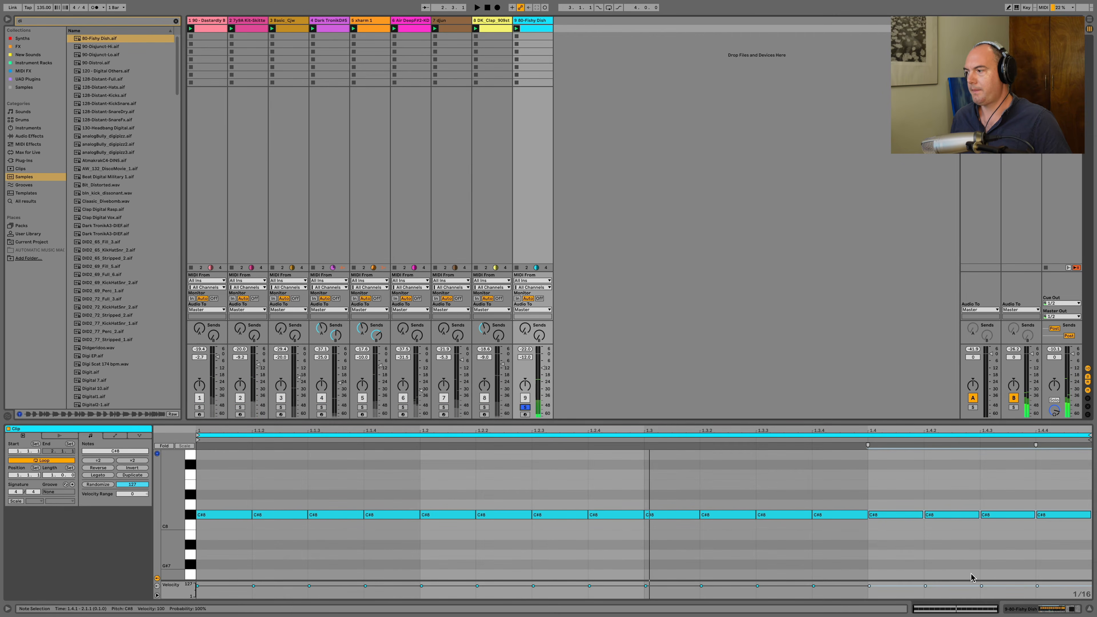
# - Lower the Fishy Dish sampler's sustain to -inf dB and set its filter to high-pass at about 113 Hz with 44% resonance
pyautogui.click(1022, 608)
pyautogui.moveTo(245, 602); pyautogui.dragTo(246, 616)
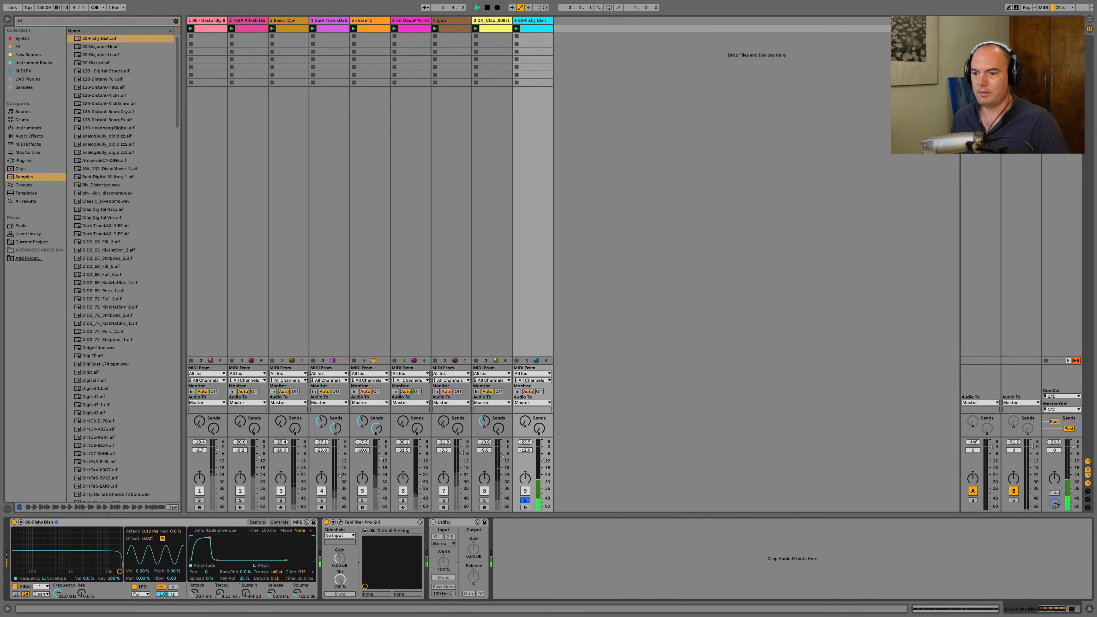
pyautogui.press('space')
pyautogui.click(36, 588)
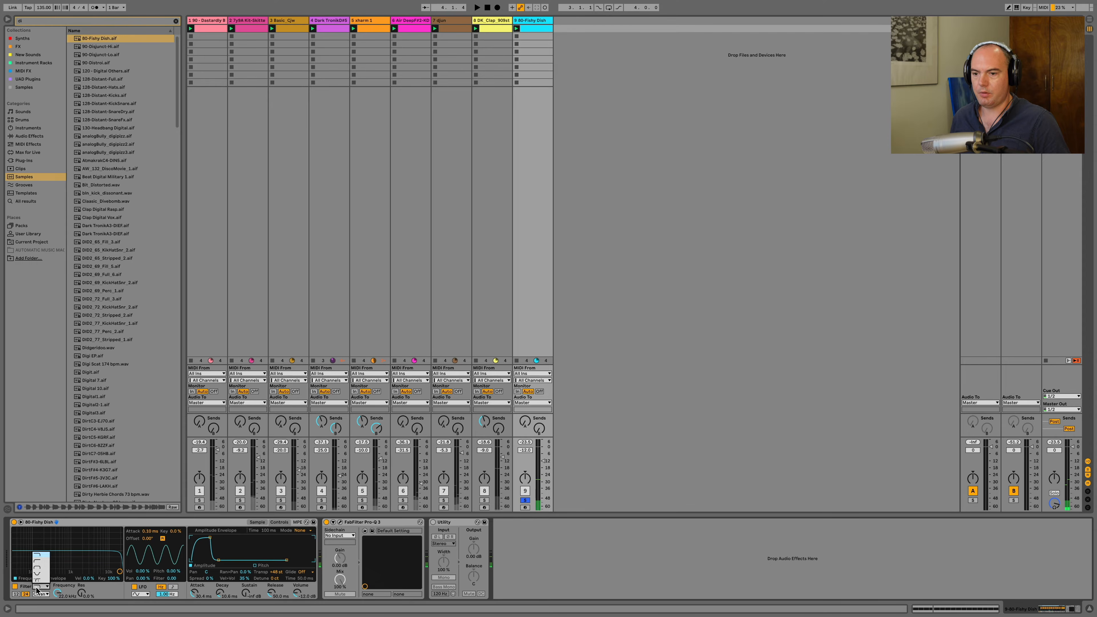
pyautogui.click(37, 561)
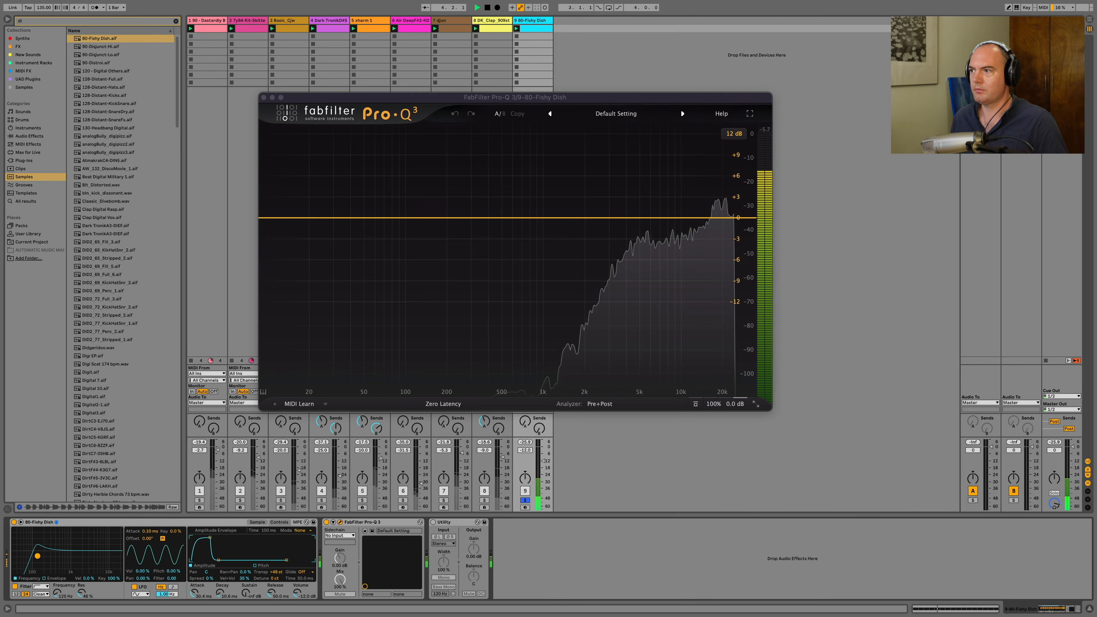
pyautogui.moveTo(37, 556); pyautogui.dragTo(35, 557)
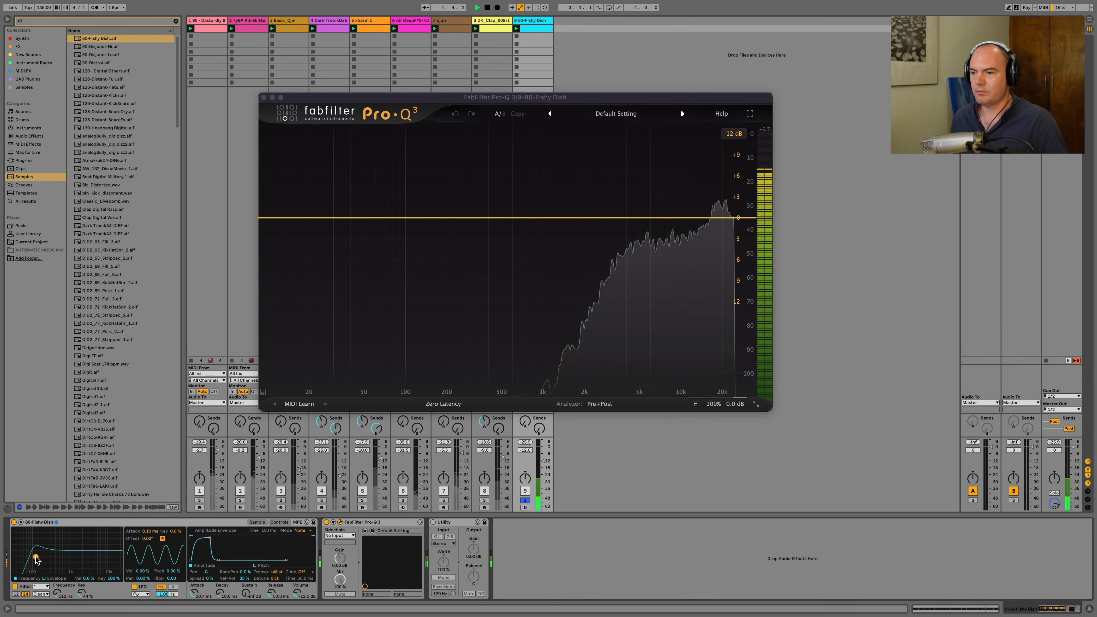
pyautogui.press('space')
pyautogui.click(264, 97)
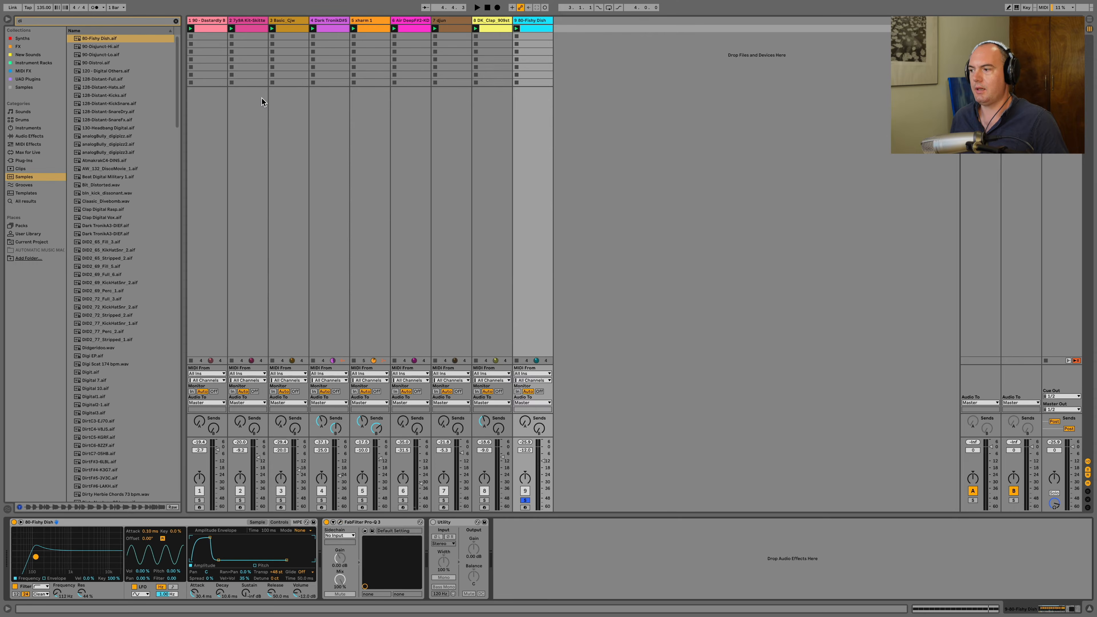
# - Randomize the velocities of all C#8 notes in track 9's clip and raise the track's volume during playback
pyautogui.click(943, 609)
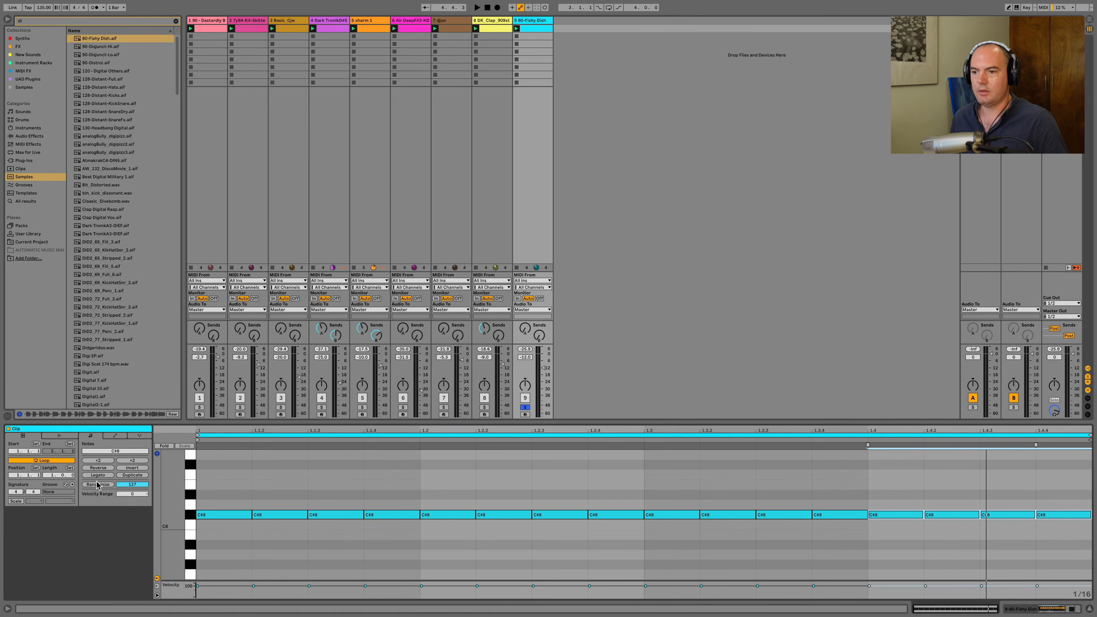
pyautogui.click(190, 516)
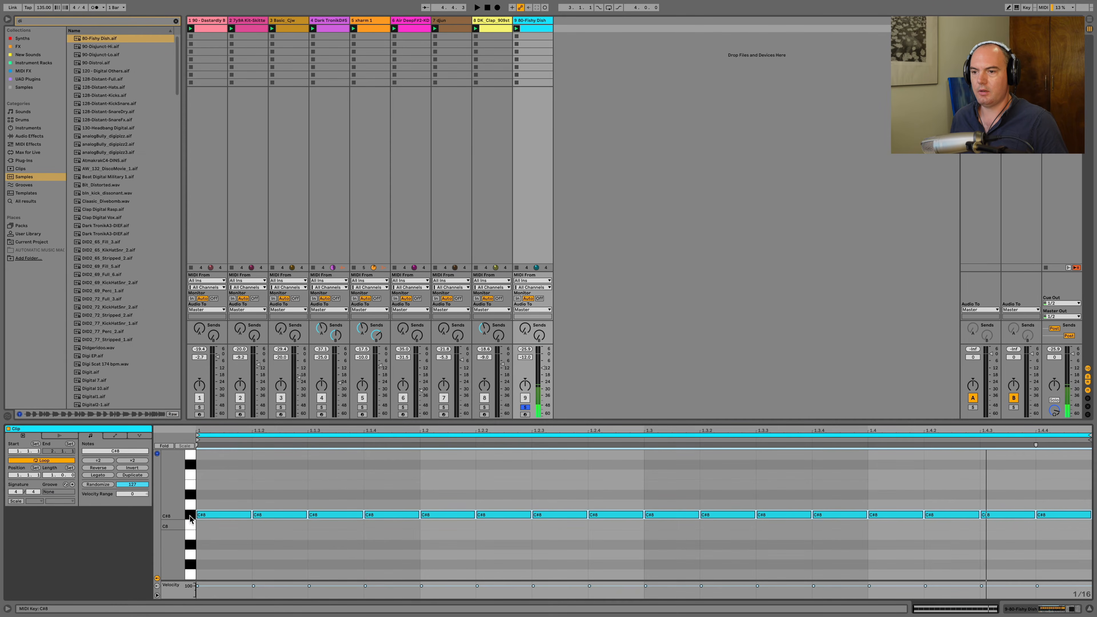
pyautogui.click(102, 485)
pyautogui.press('space')
pyautogui.moveTo(543, 368); pyautogui.dragTo(543, 359)
# - Reduce the Fishy Dish sampler's velocity-to-volume amount and fine-tune track 9's volume, checking it against tracks 1 and 2
pyautogui.click(1036, 609)
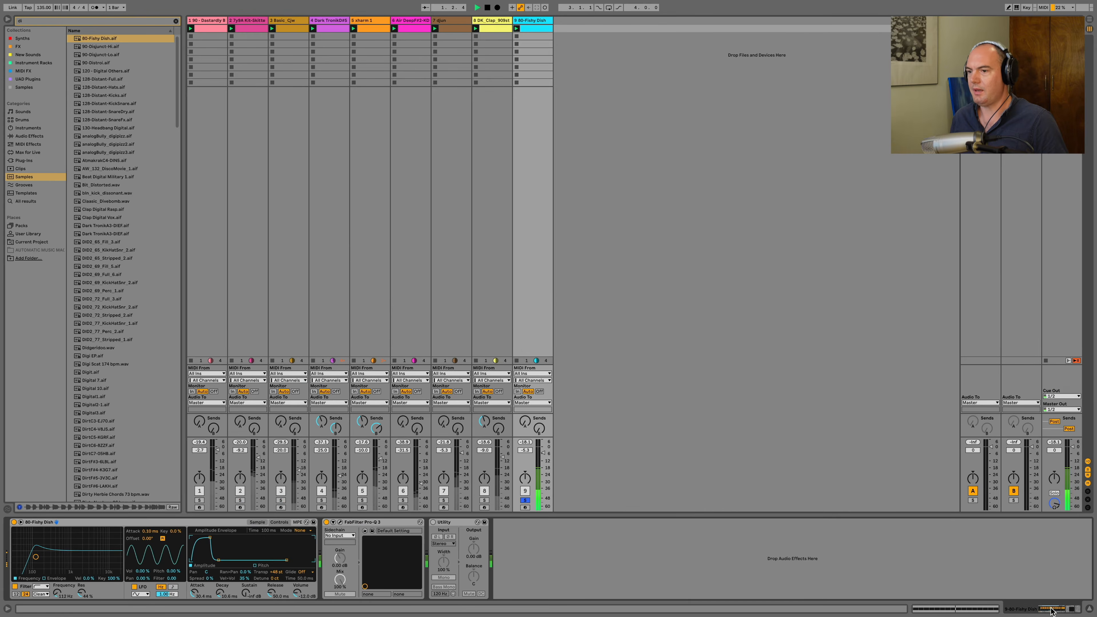
pyautogui.click(199, 500)
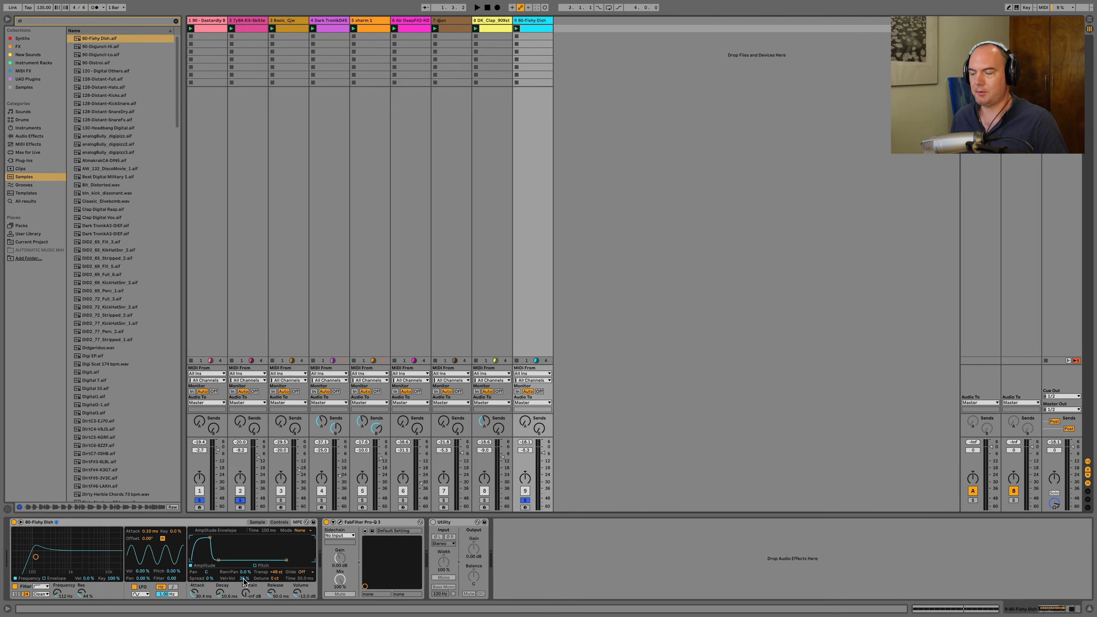
pyautogui.press('space')
pyautogui.moveTo(244, 579); pyautogui.dragTo(243, 596)
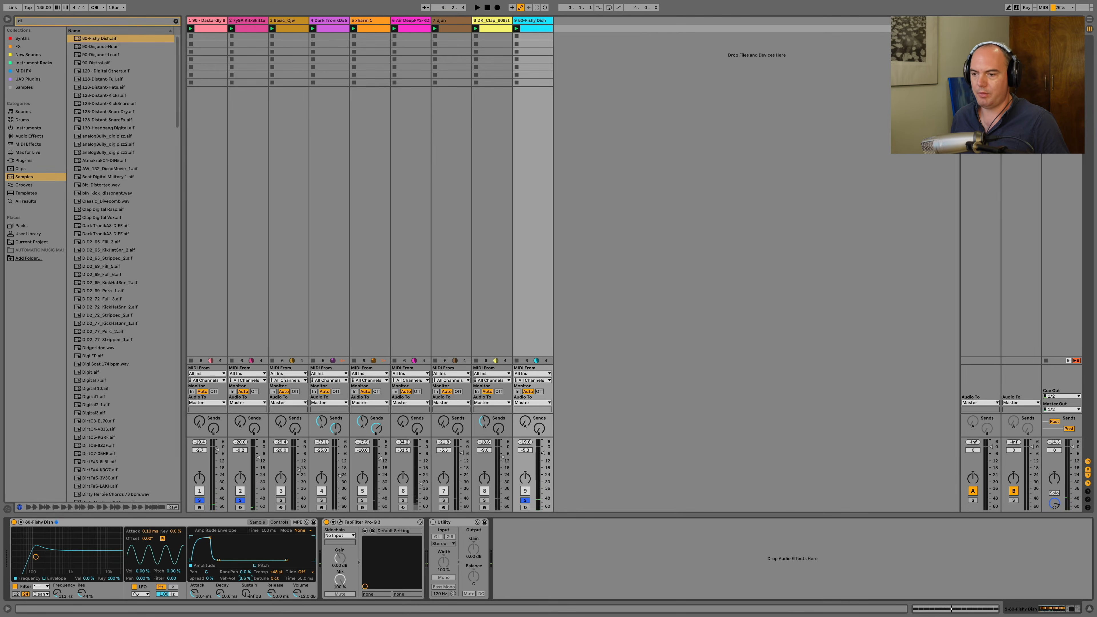
pyautogui.press('space')
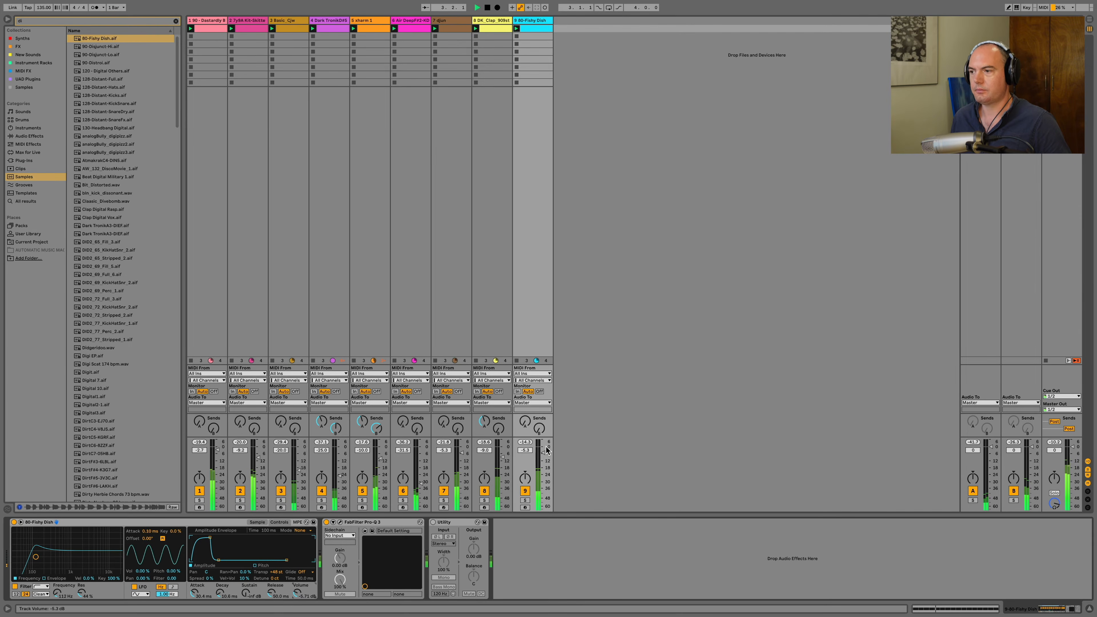
pyautogui.moveTo(547, 451); pyautogui.dragTo(543, 453)
pyautogui.press('space')
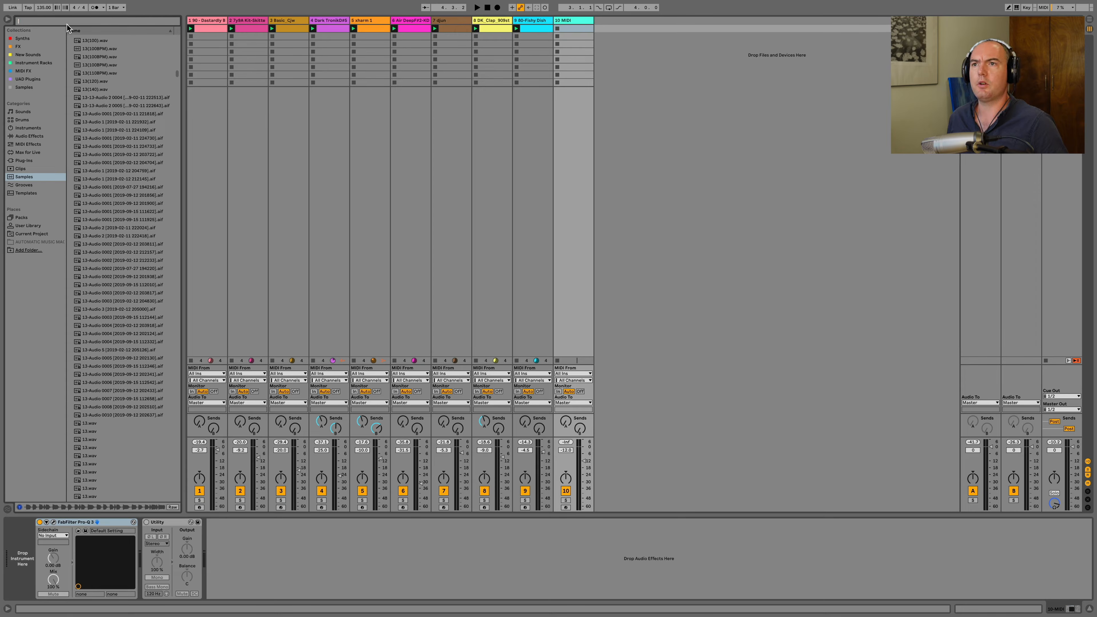
# - Search the samples for "ud", load Pc_65_Udu1.rx2 onto track 10, and create a one-bar clip there
pyautogui.write('ud')
pyautogui.click(100, 39)
pyautogui.press('Return')
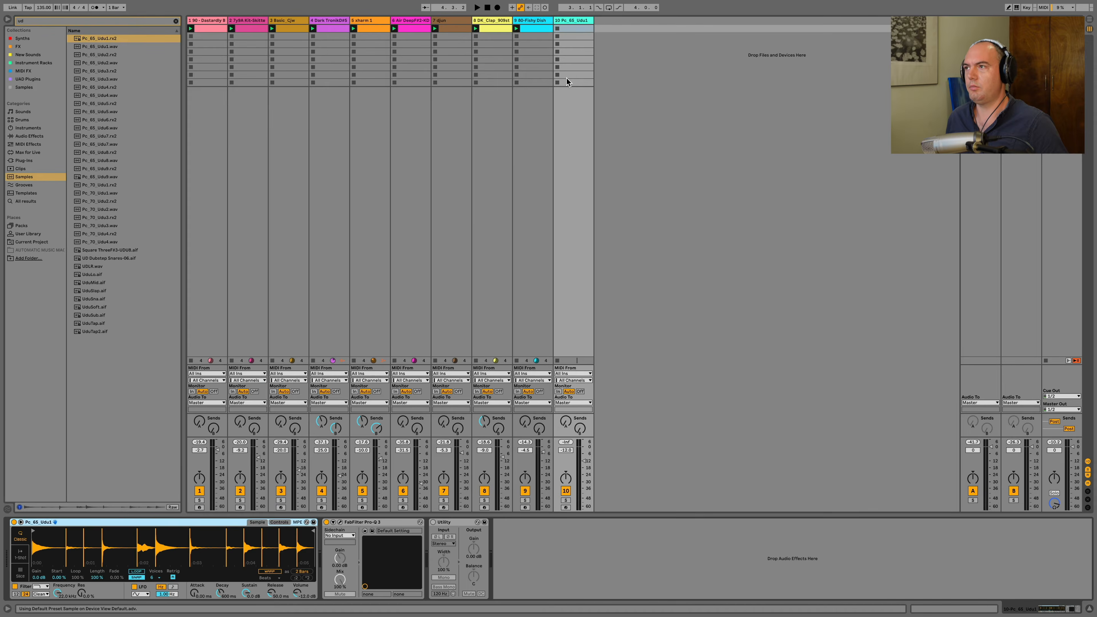
pyautogui.doubleClick(571, 28)
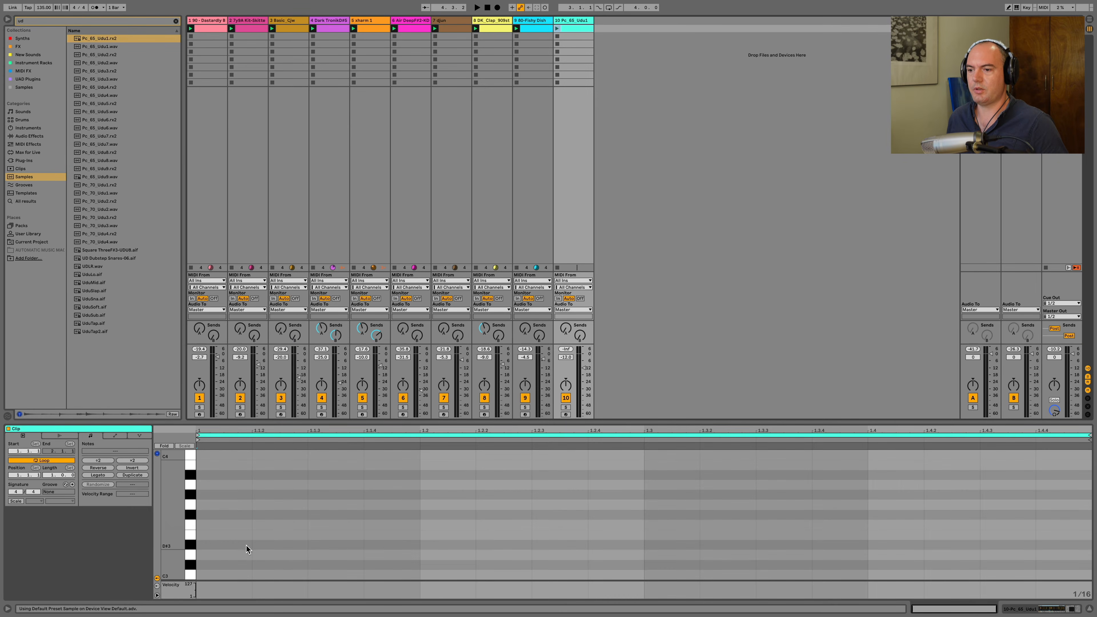
# - Audition the udu sample on keys around C3 and place sixteenth notes on A2 at 1.1.4 and 1.3.4
pyautogui.click(190, 574)
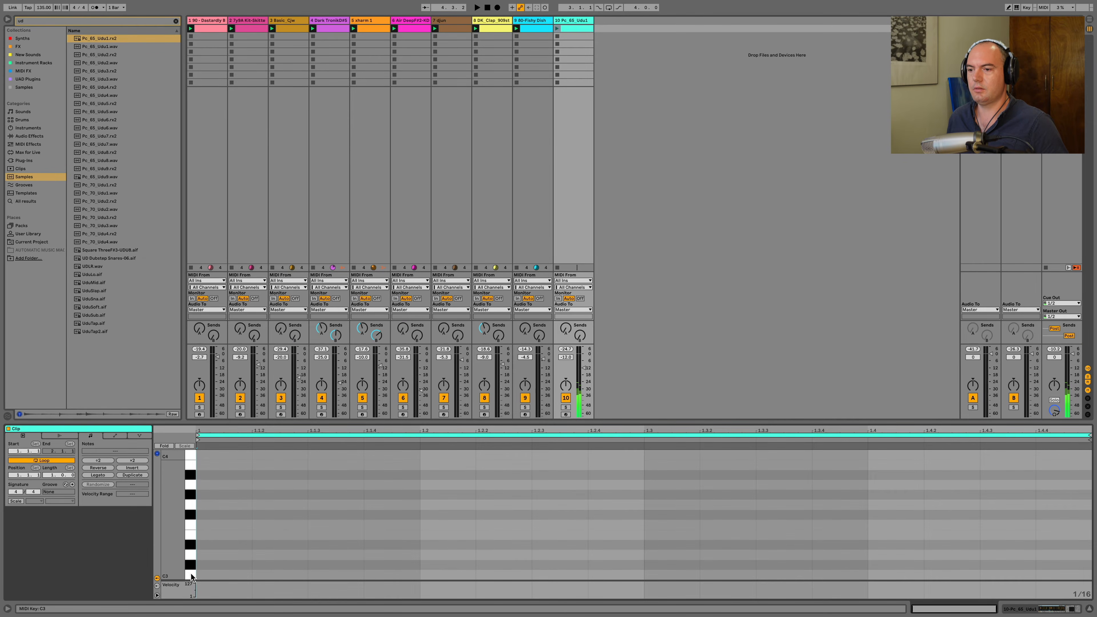
pyautogui.scroll(5, 190, 497)
pyautogui.click(190, 476)
pyautogui.scroll(-2, 190, 481)
pyautogui.click(190, 517)
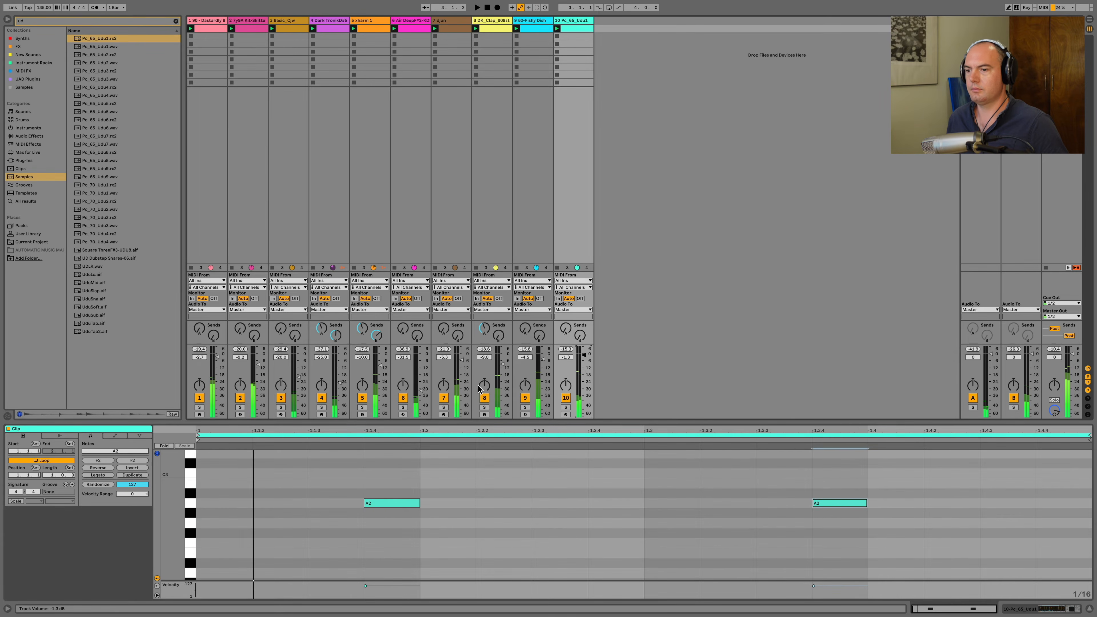
# - Transpose both udu notes to G#4 and raise track 10's Echo send to -15.0 dB during playback
pyautogui.click(190, 512)
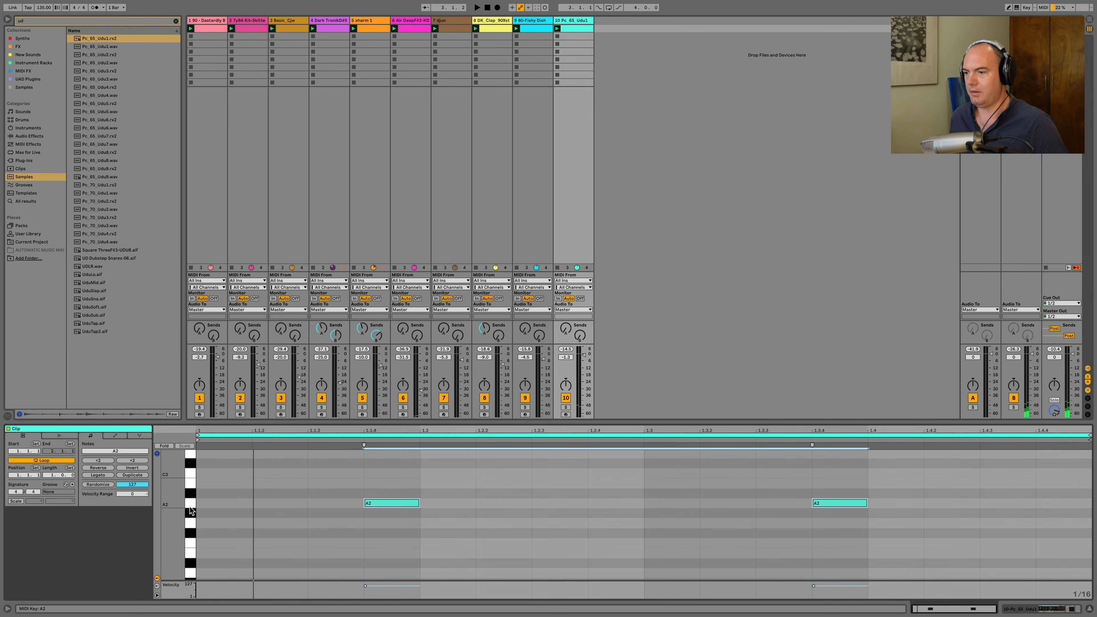
pyautogui.hotkey('shift', 'Up')
pyautogui.hotkey('shift', 'Up')
pyautogui.hotkey('shift', 'Down')
pyautogui.hotkey('shift', 'Up')
pyautogui.press('Down')
pyautogui.press('space')
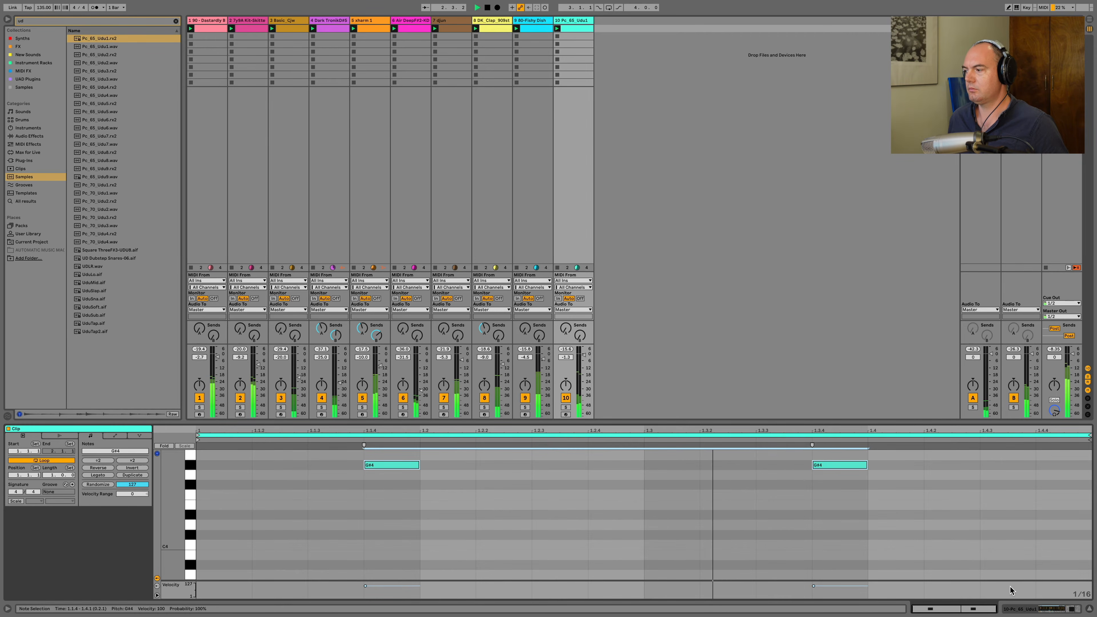
pyautogui.moveTo(580, 336); pyautogui.dragTo(580, 303)
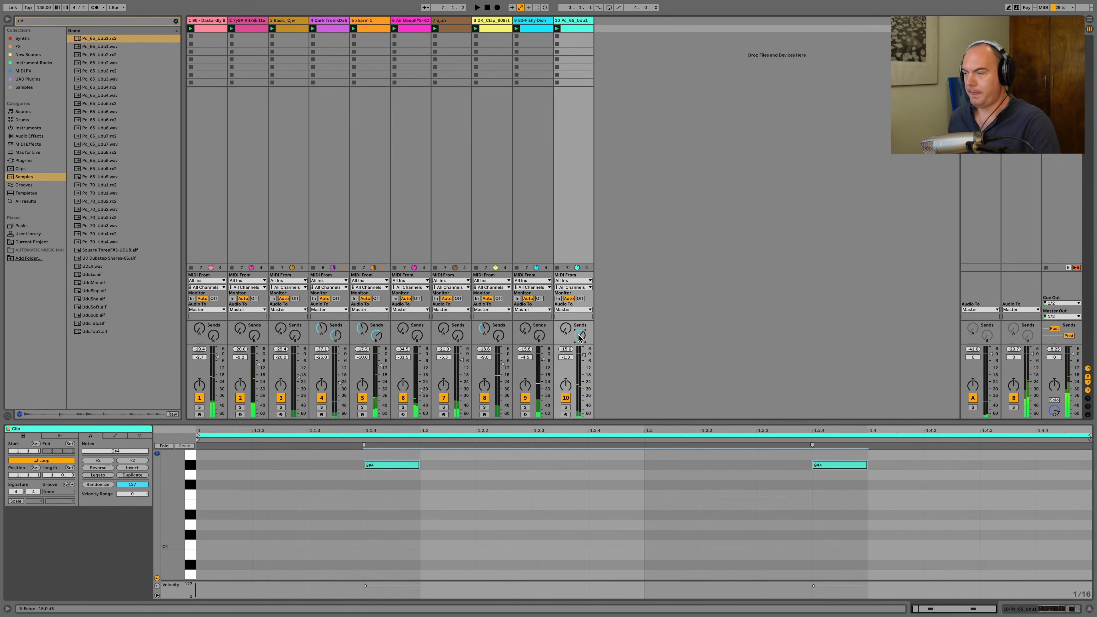
# - Add MIDI track 11, search the samples for "shi", and load Arctic Shift.wav onto it
pyautogui.press('super+shift+t')
pyautogui.press('super+f')
pyautogui.write('shi')
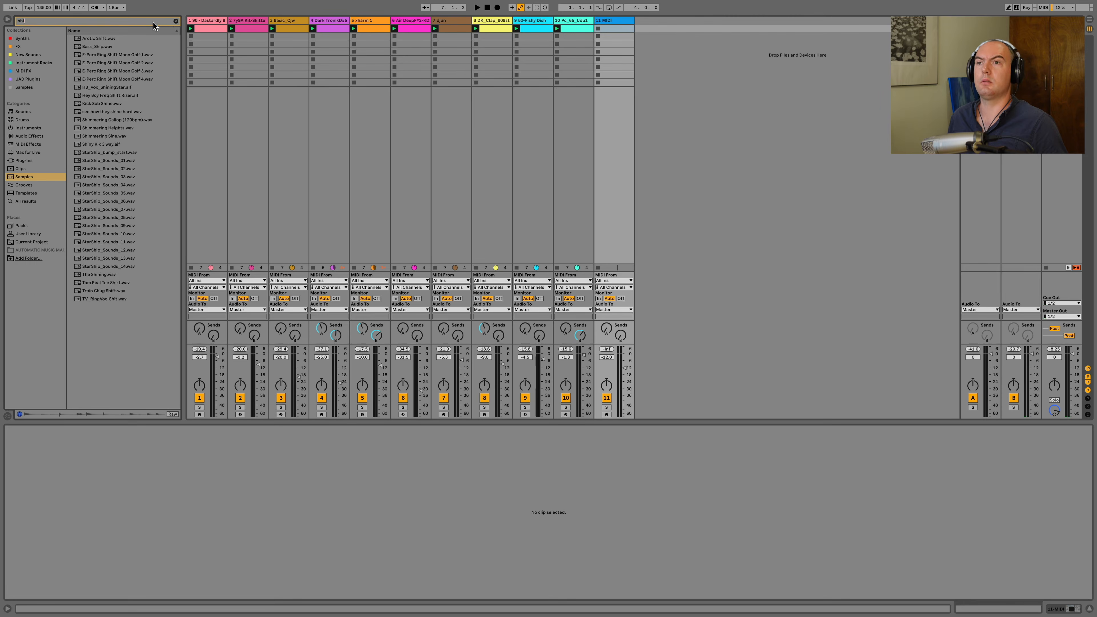
pyautogui.click(98, 40)
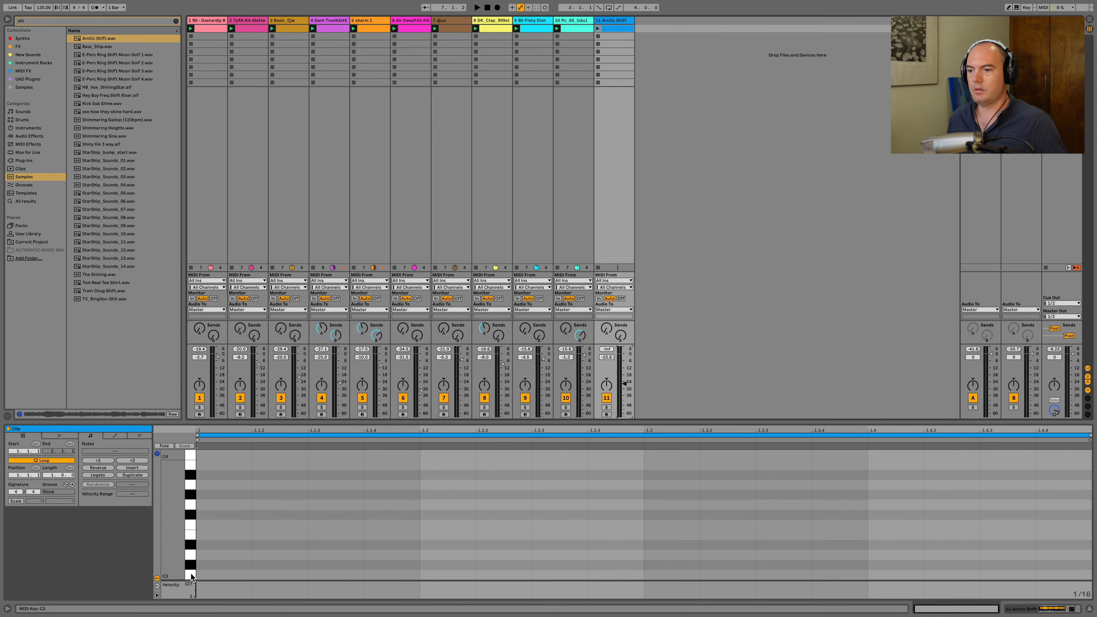
# - Audition Arctic Shift at C3, fill track 11's bar with one sustained C3 note, and launch the clip
pyautogui.click(191, 574)
pyautogui.doubleClick(208, 575)
pyautogui.moveTo(254, 575); pyautogui.dragTo(1017, 588)
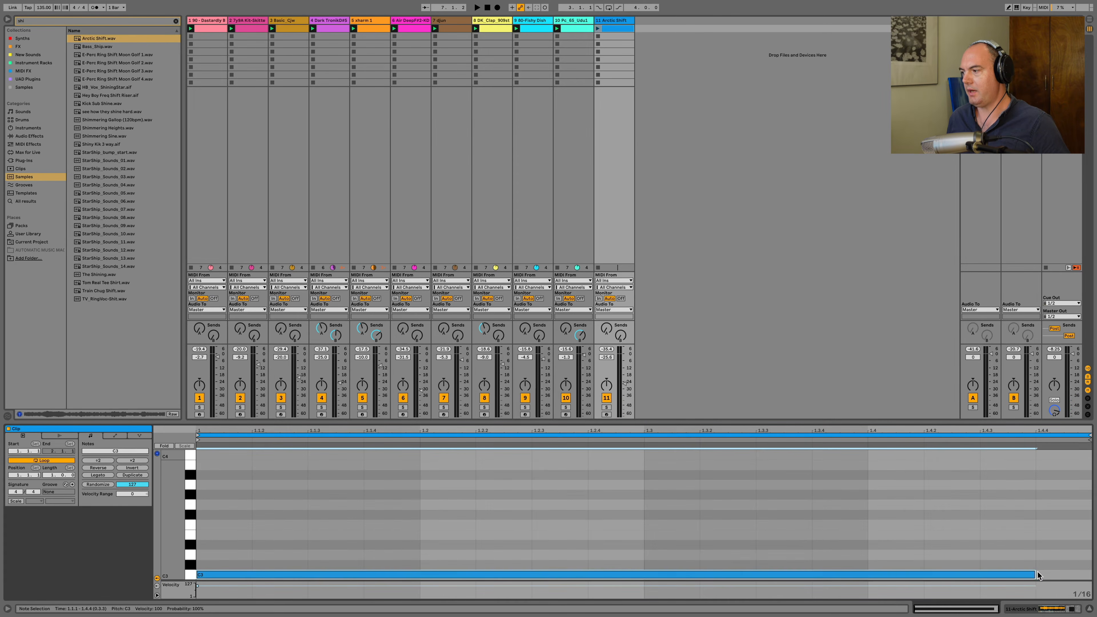
pyautogui.click(598, 28)
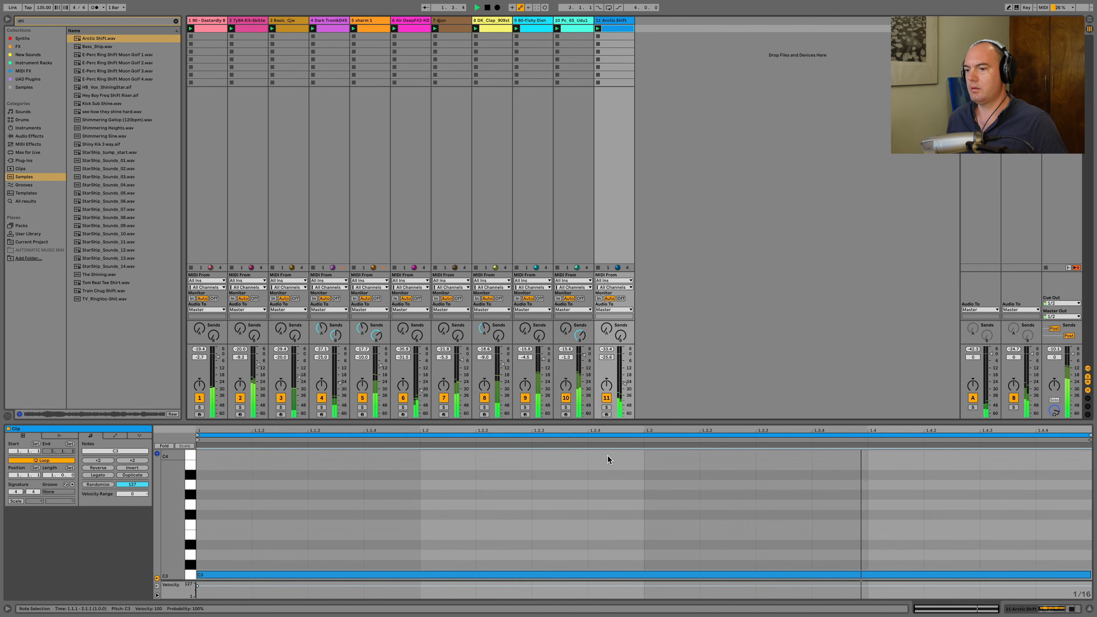
# - Transpose the sustained Arctic Shift note up by semitones to F3 while checking it in the loop
pyautogui.click(189, 576)
pyautogui.press('Up')
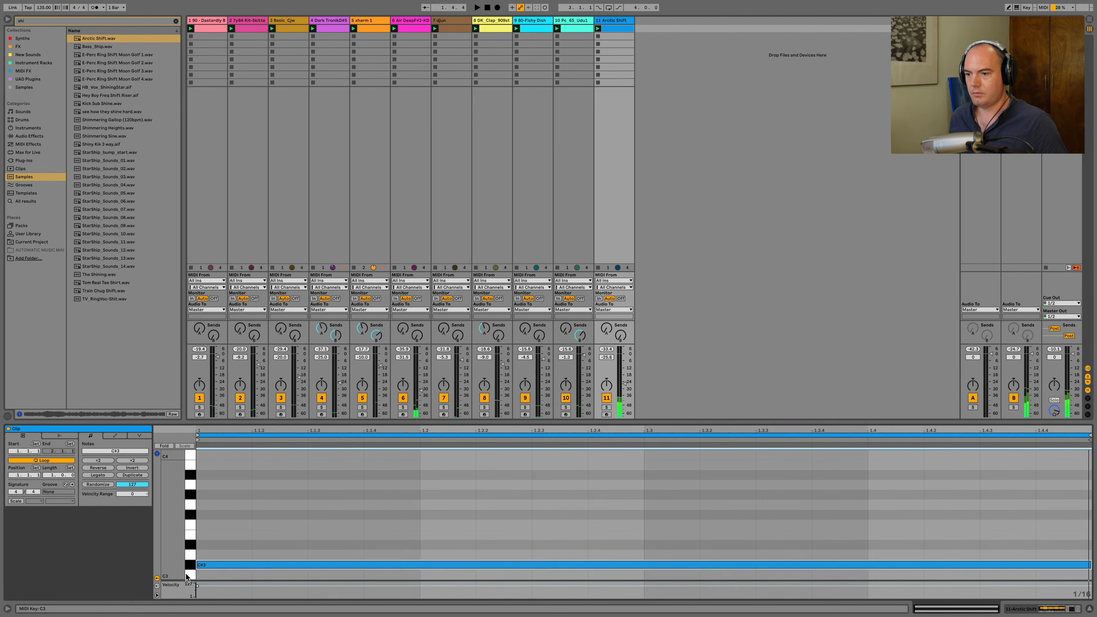
pyautogui.press('Up')
pyautogui.press('Up')
pyautogui.press('Up')
pyautogui.press('Up')
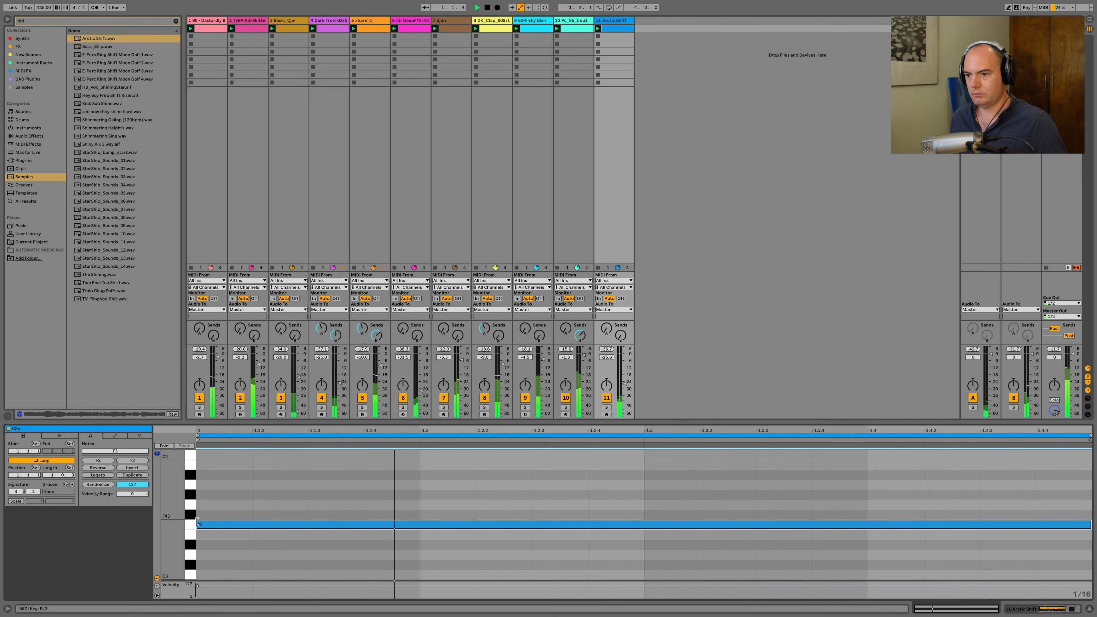
pyautogui.press('space')
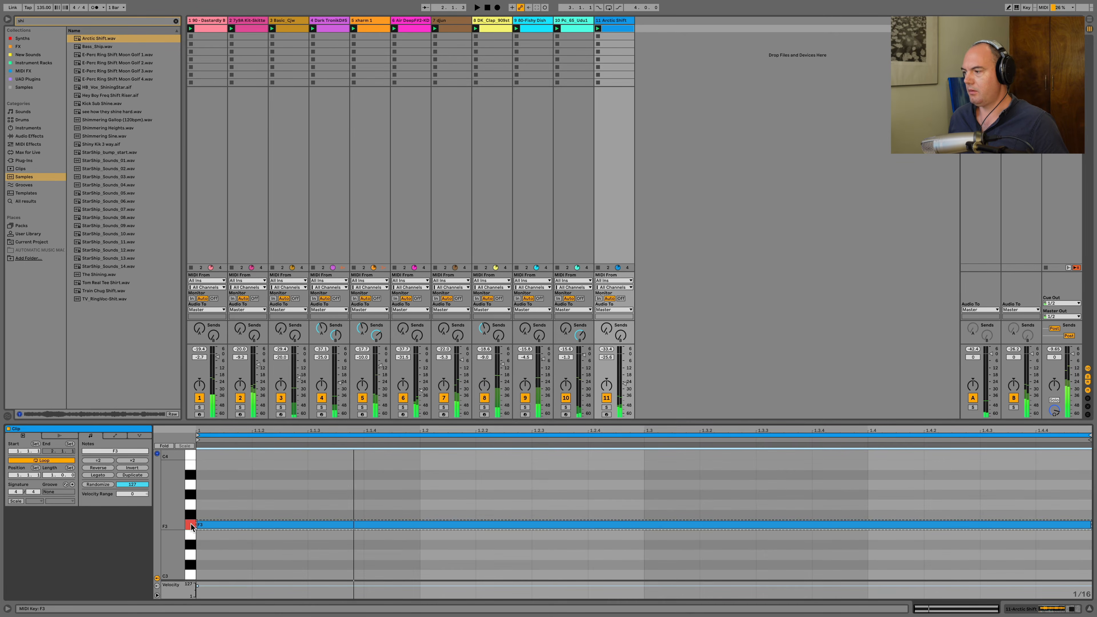
# - Insert ValhallaRoom right after the Arctic Shift sampler and LFOTool at the end of track 11's device chain
pyautogui.hotkey('shift', 'Tab')
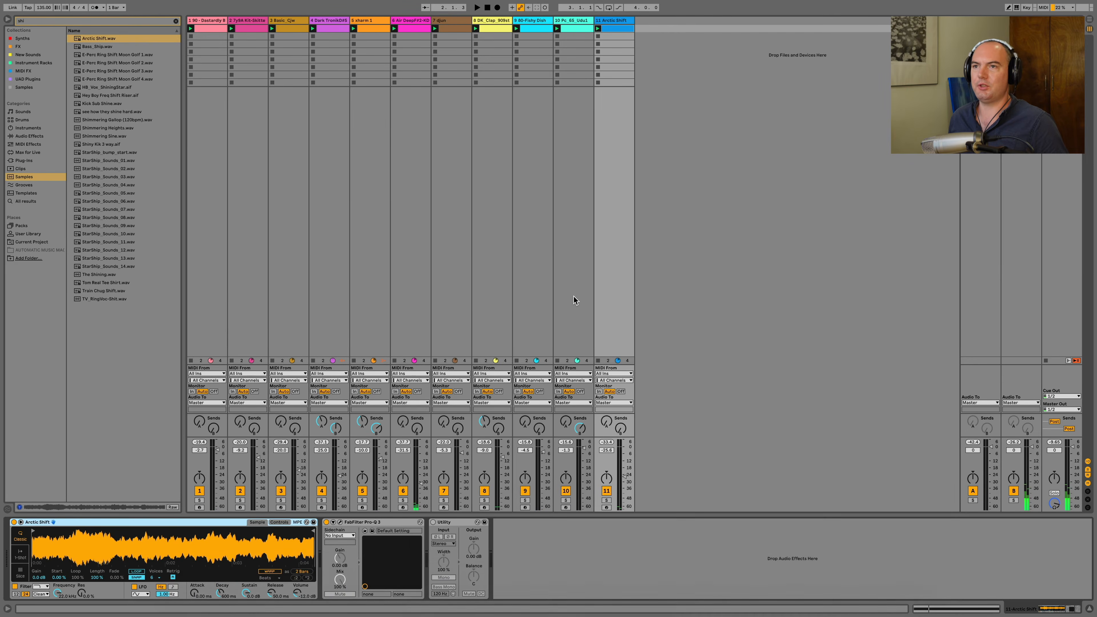
pyautogui.click(176, 21)
pyautogui.click(29, 46)
pyautogui.moveTo(97, 315); pyautogui.dragTo(320, 541)
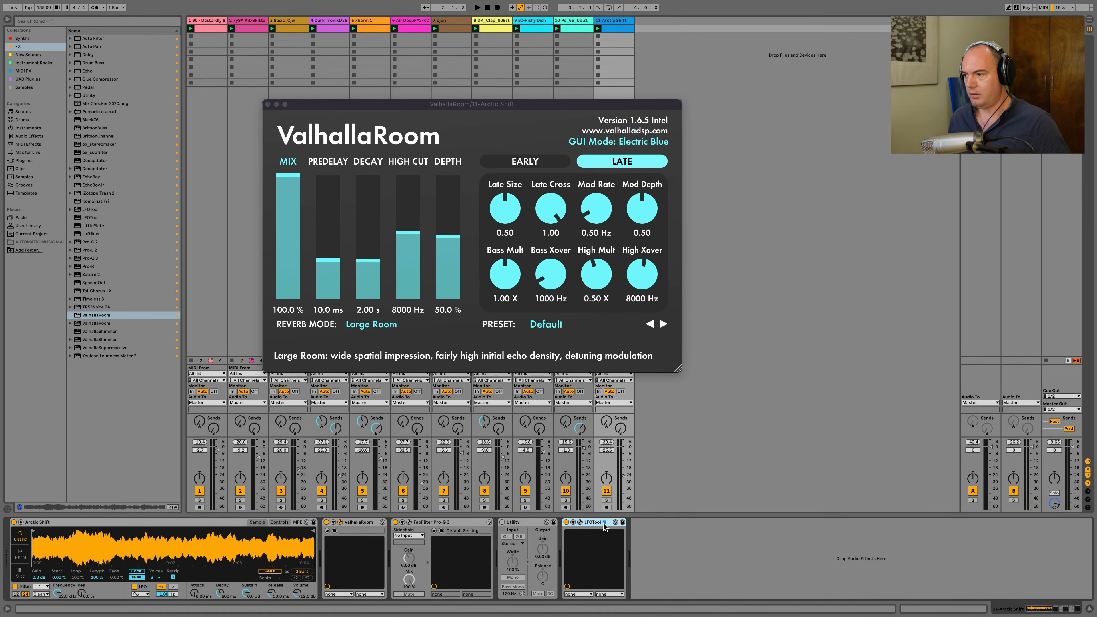
# - Solo track 11, play the loop, and move Utility behind LFOTool in its device chain
pyautogui.click(607, 500)
pyautogui.press('space')
pyautogui.click(526, 523)
pyautogui.moveTo(526, 523); pyautogui.dragTo(629, 553)
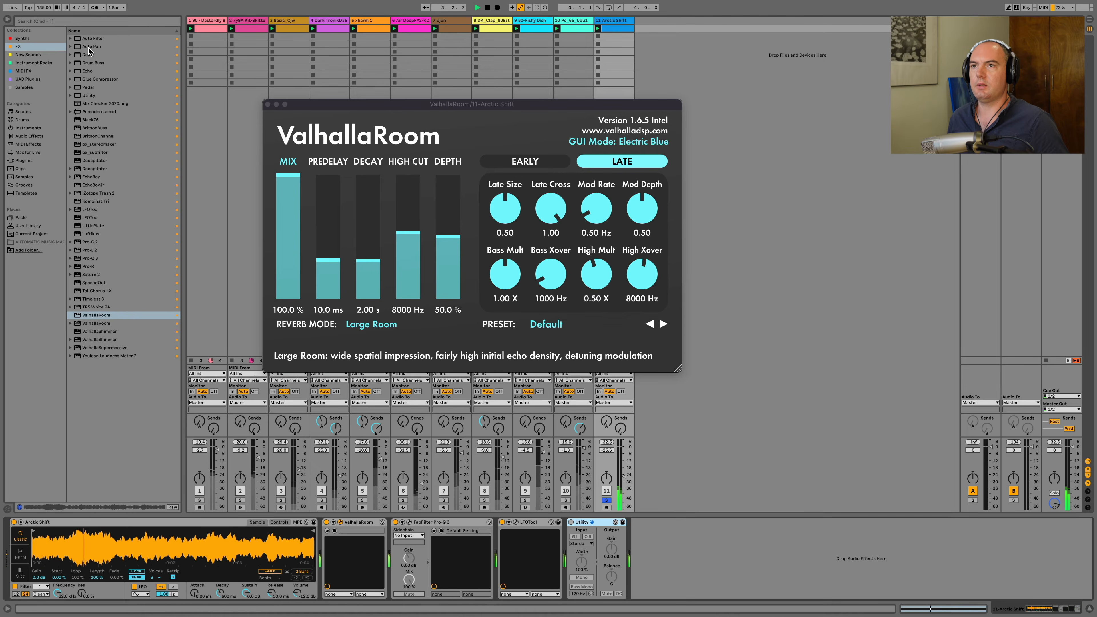
# - Insert Auto Pan before ValhallaRoom, pick another LFO waveform, and set the amount to about 31.4% and rate to 0.16 Hz
pyautogui.moveTo(92, 47); pyautogui.dragTo(323, 563)
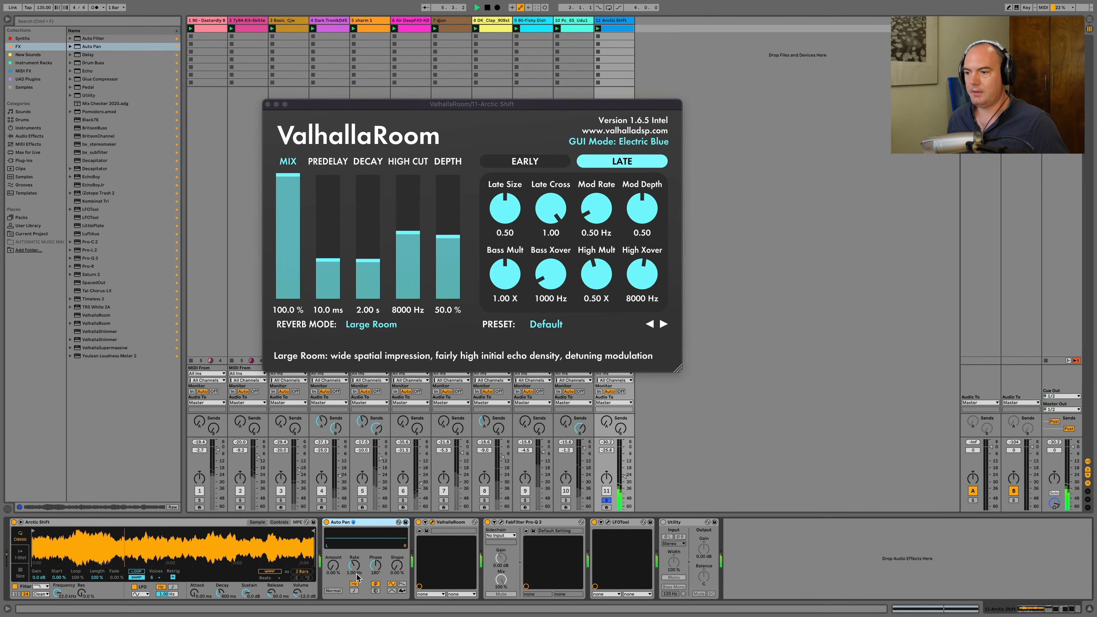
pyautogui.click(392, 591)
pyautogui.moveTo(354, 565)
pyautogui.mouseDown()
pyautogui.moveTo(354, 579)
pyautogui.moveTo(337, 563)
pyautogui.mouseUp()
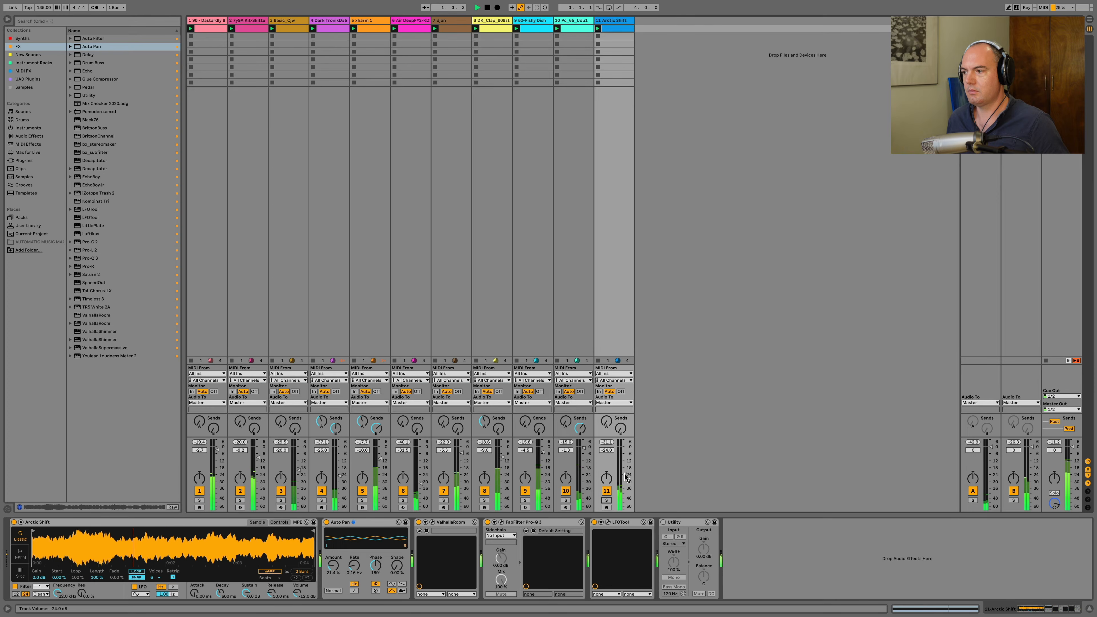
# - Add a 30 dB/oct low cut at about 308 Hz in track 11's Pro-Q 3
pyautogui.click(501, 522)
pyautogui.click(472, 217)
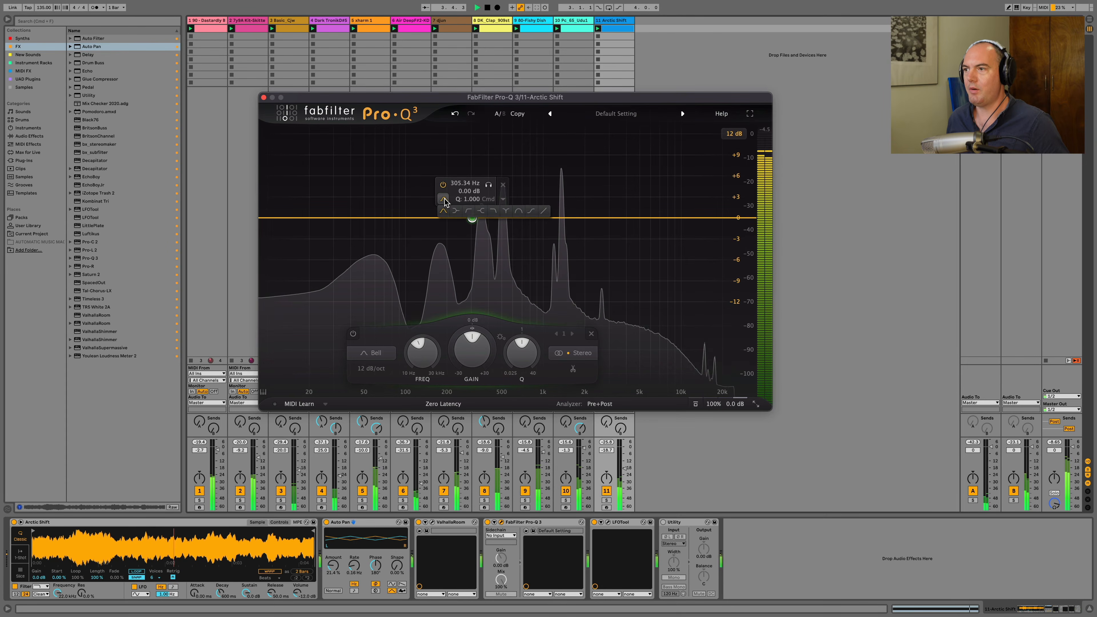
pyautogui.click(469, 211)
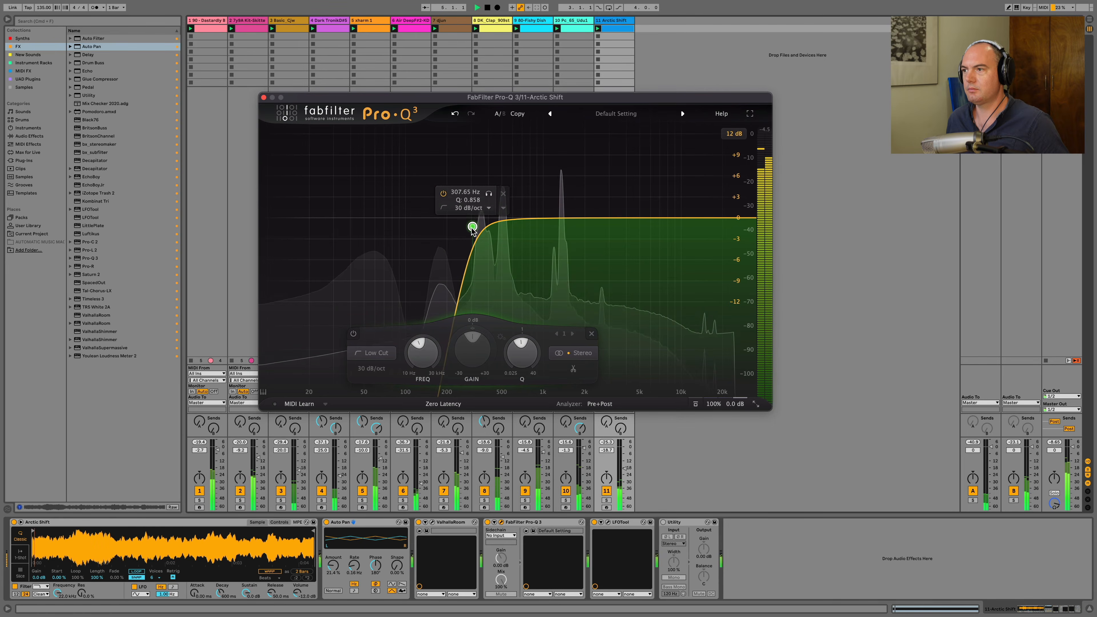
pyautogui.click(264, 98)
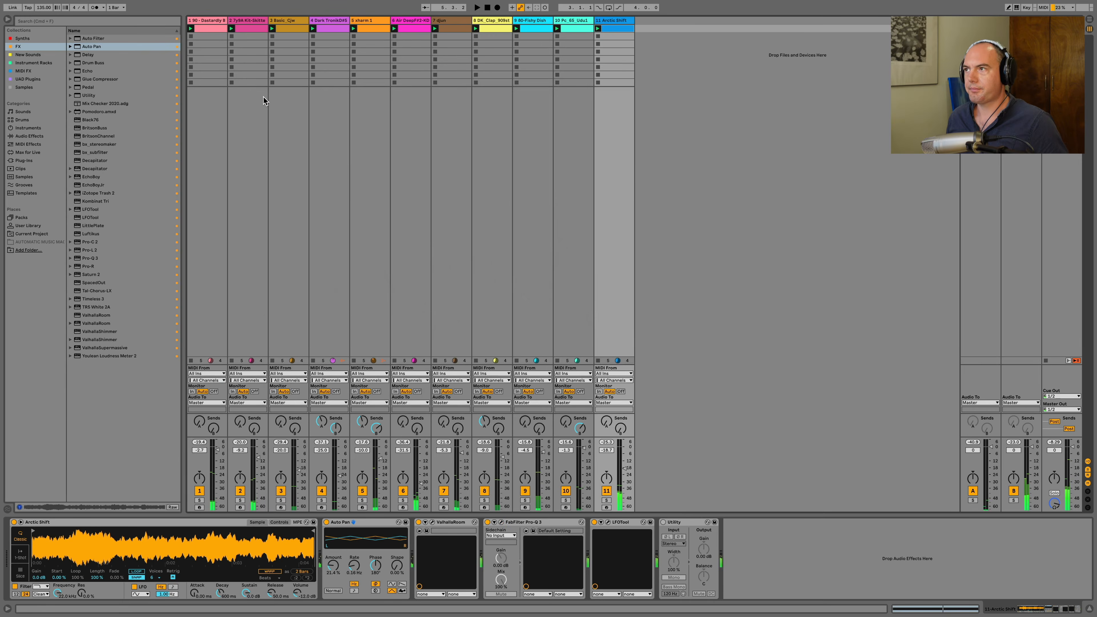
# - Add MIDI track 12, load the Kit-Skitter sample onto it, and compare it with the sampler on track 2
pyautogui.click(616, 22)
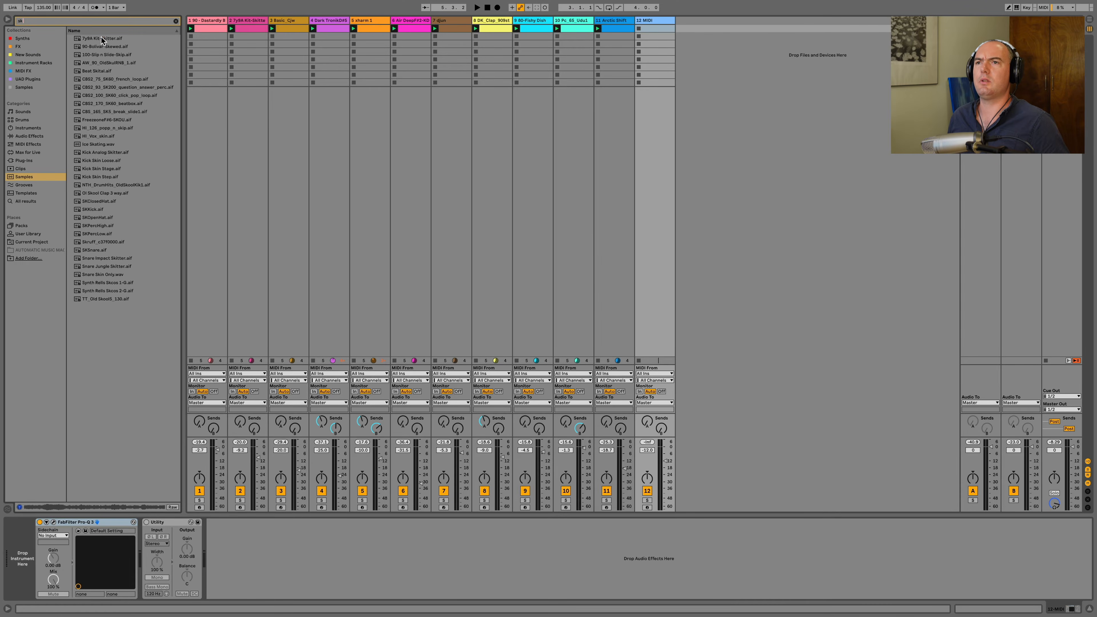
pyautogui.click(102, 38)
pyautogui.doubleClick(102, 39)
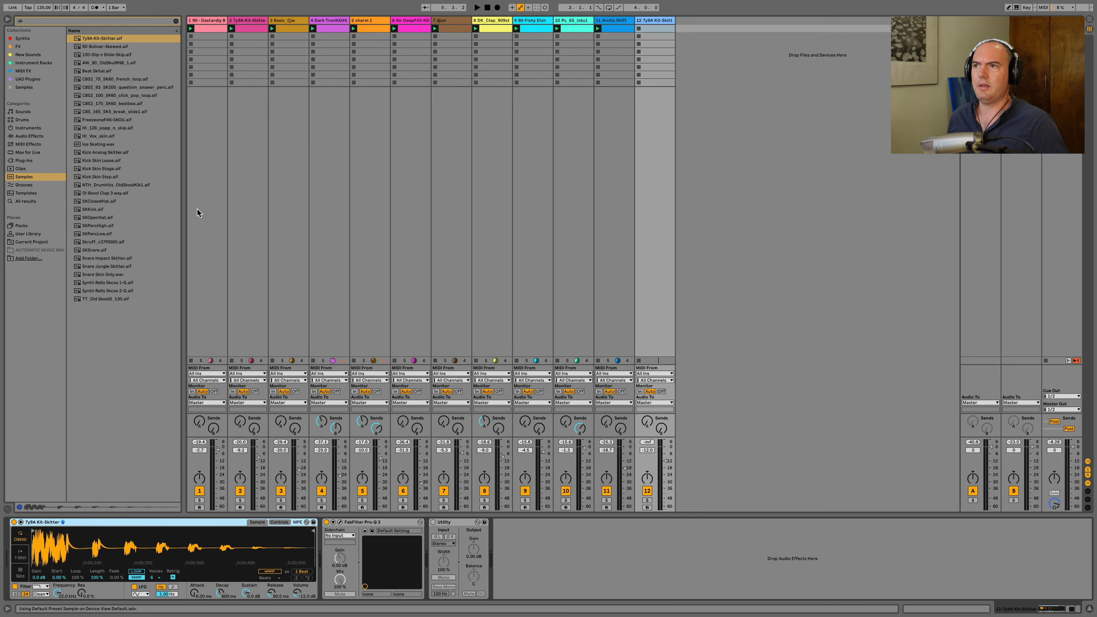
pyautogui.click(245, 24)
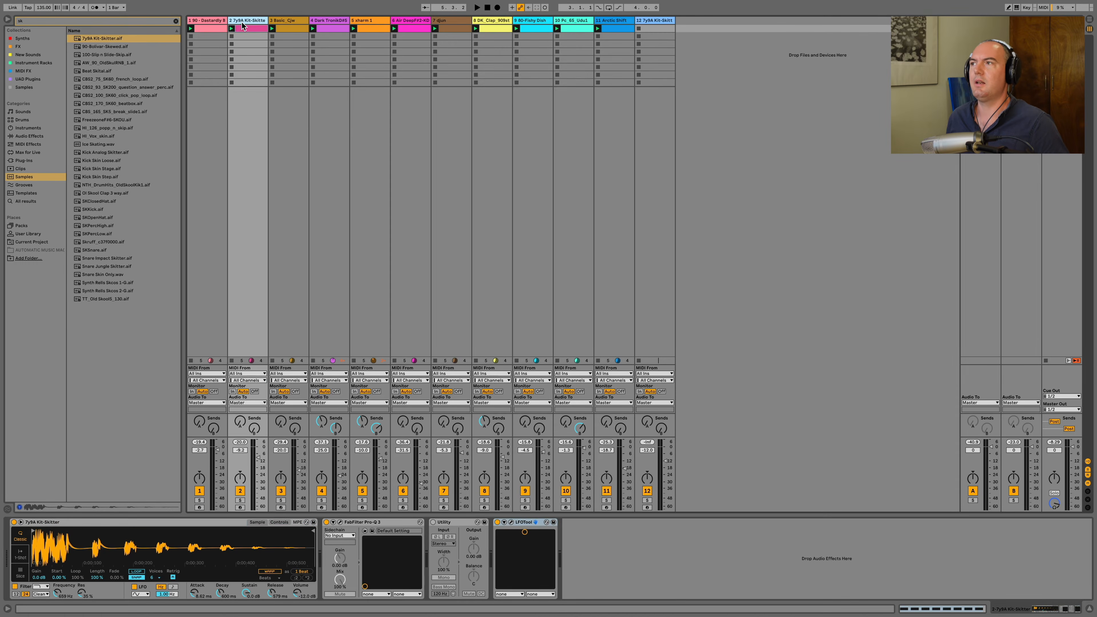
pyautogui.click(646, 28)
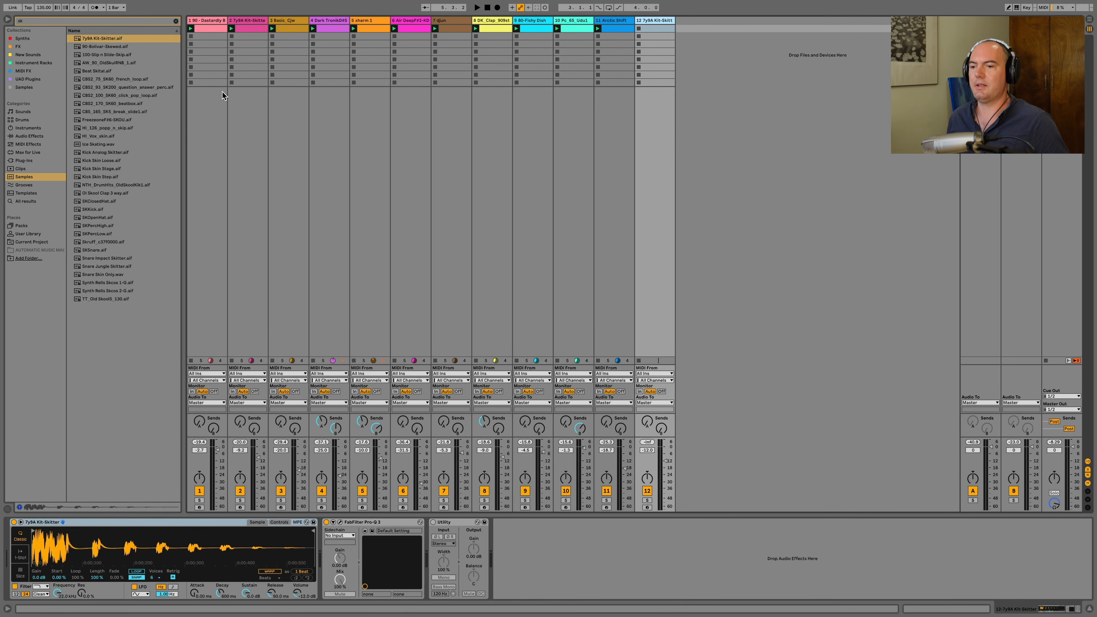
# - Replace the Kit-Skitter sampler on track 12 with the 90-Bolivar-Skewed.aif sample
pyautogui.click(172, 524)
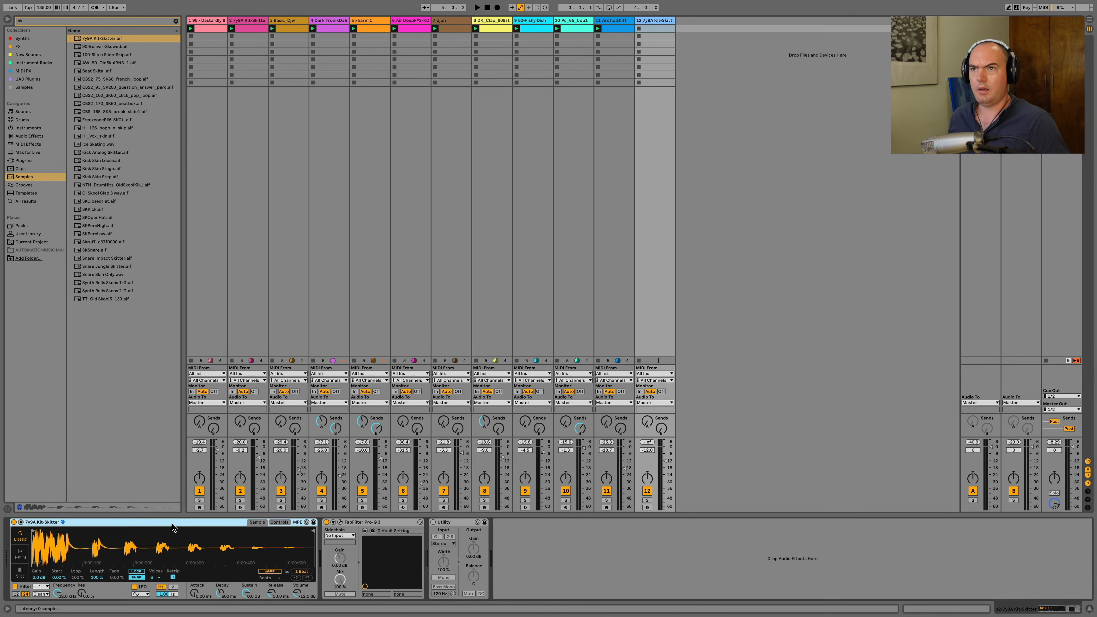
pyautogui.press('Delete')
pyautogui.moveTo(109, 46); pyautogui.dragTo(34, 569)
pyautogui.moveTo(89, 545); pyautogui.dragTo(89, 545)
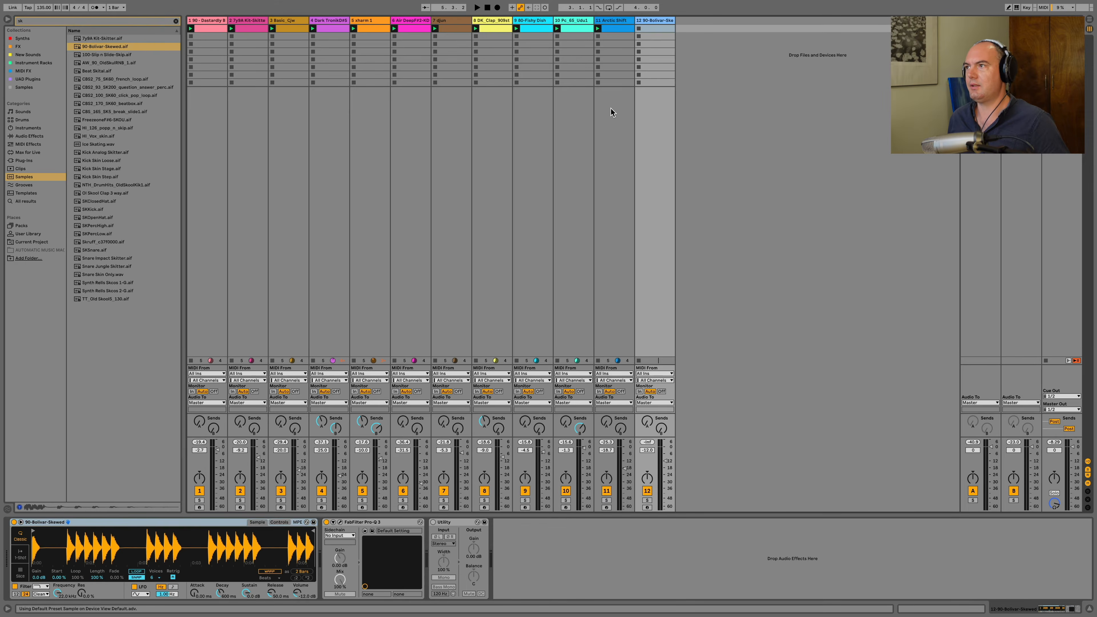
# - Create a one-bar clip on track 12, add a B7 sixteenth note at 1.2.4, play the loop, and shift the note to 1.2.3
pyautogui.doubleClick(648, 28)
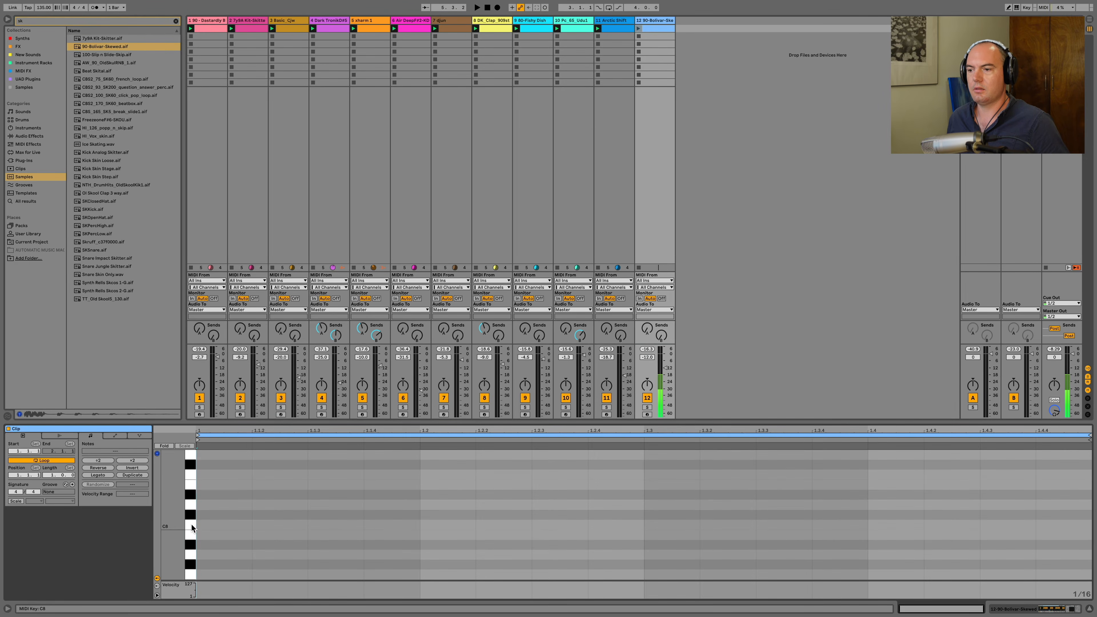
pyautogui.doubleClick(615, 534)
pyautogui.click(638, 28)
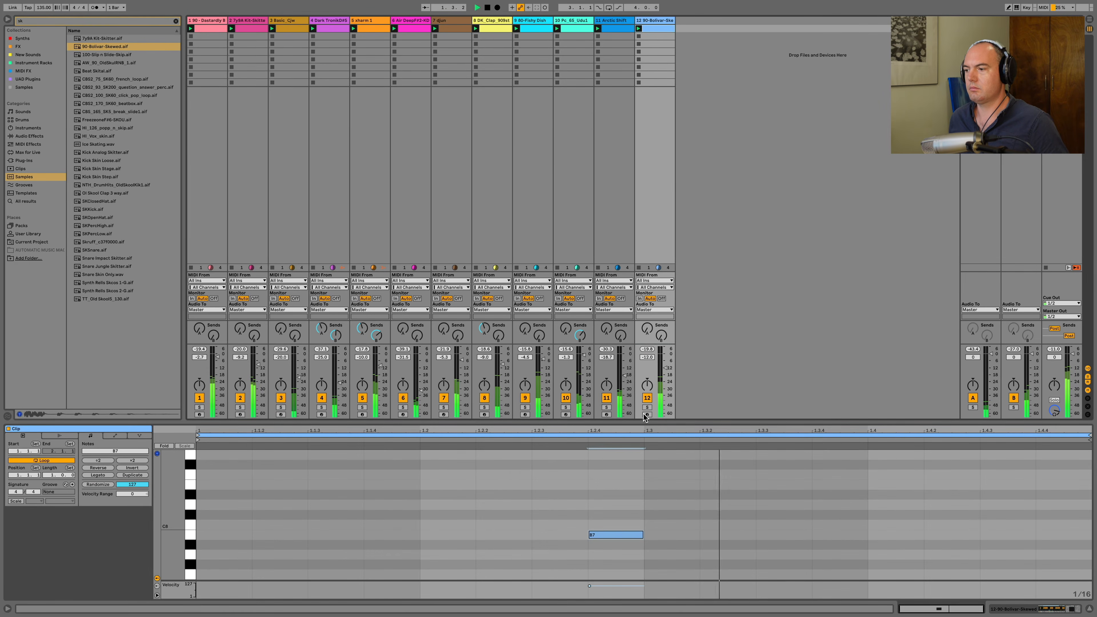
pyautogui.click(603, 535)
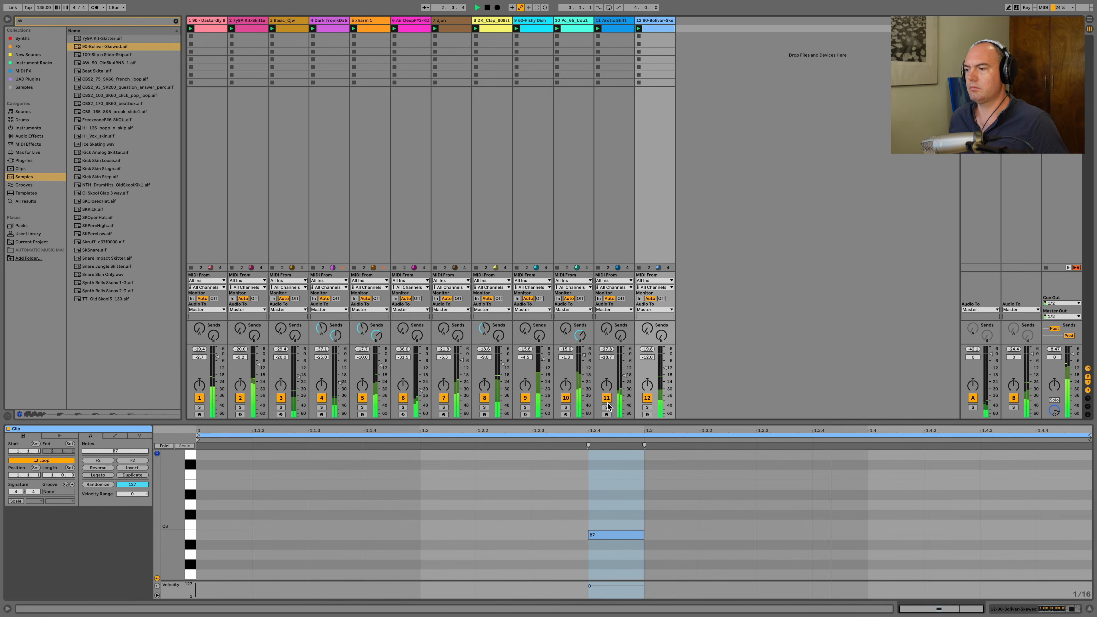
pyautogui.press('Left')
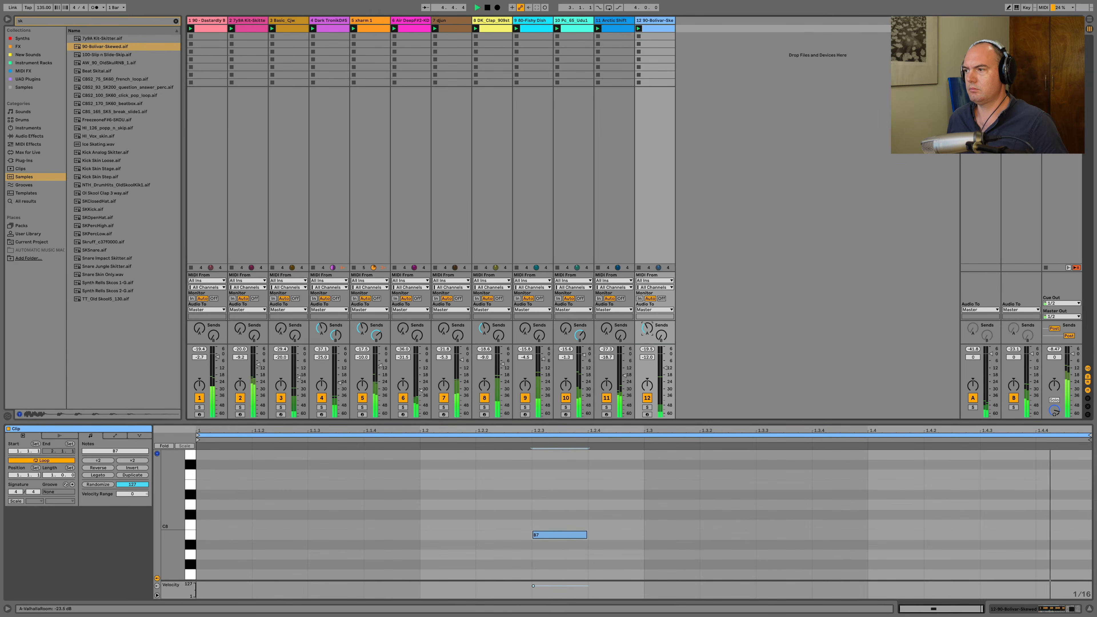
# - Set track 12's sampler filter to about 236 Hz with 27% resonance, and compare its device chain with track 1's
pyautogui.hotkey('shift', 'Tab')
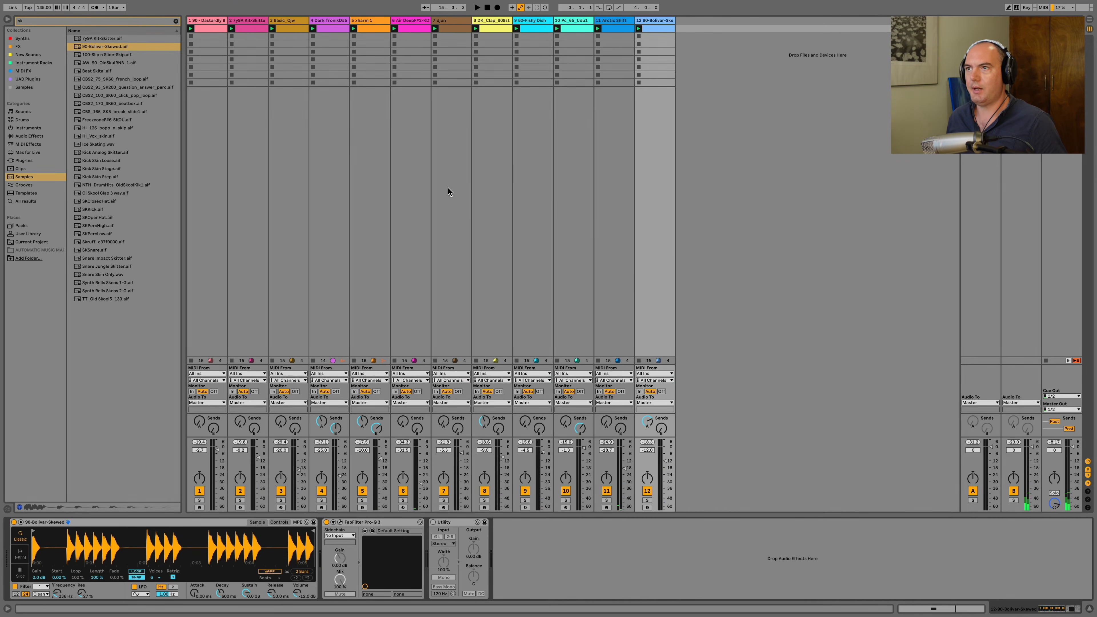
pyautogui.click(214, 22)
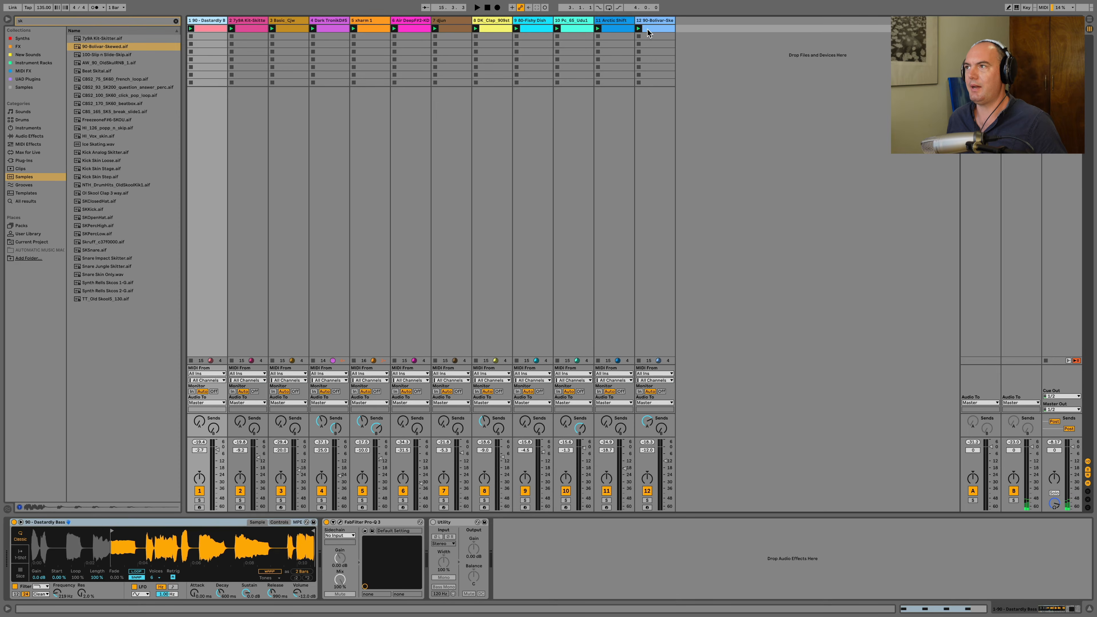
pyautogui.click(655, 23)
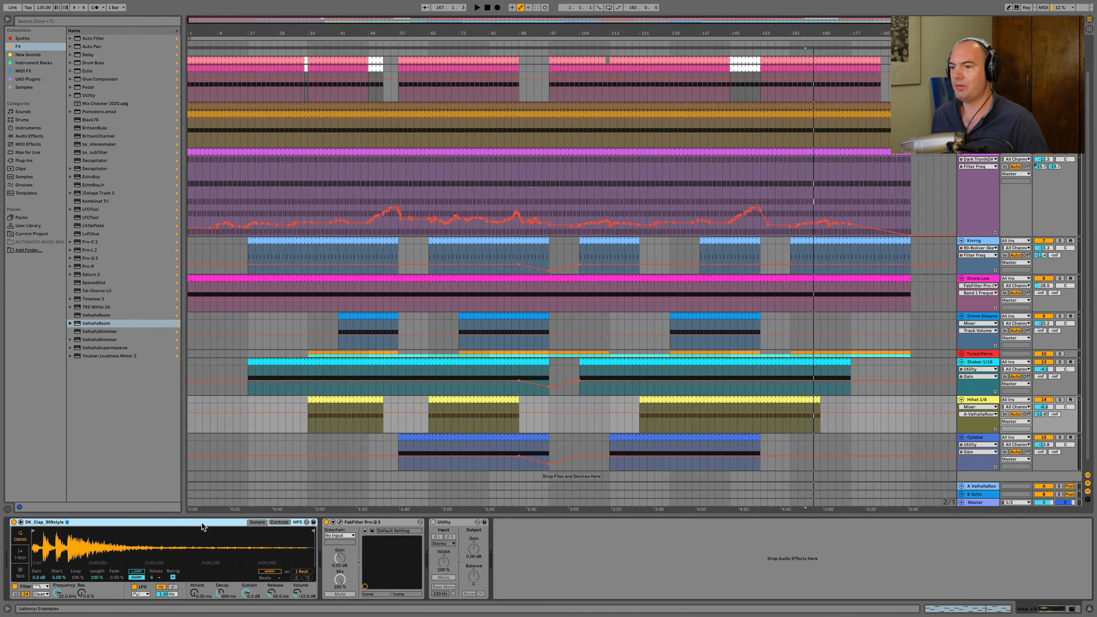
# - Show the Cymbal track's sample waveform and bypass its Redux, ValhallaRoom, Pro-Q 3 and LFOTool effects
pyautogui.click(980, 441)
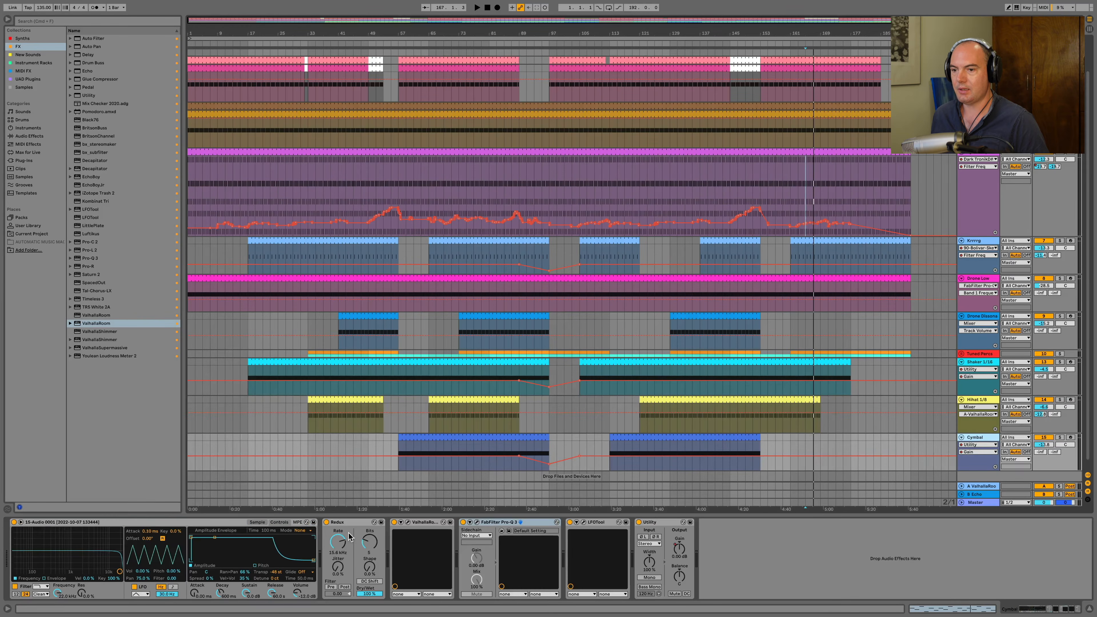
pyautogui.click(257, 523)
pyautogui.click(327, 522)
pyautogui.click(393, 522)
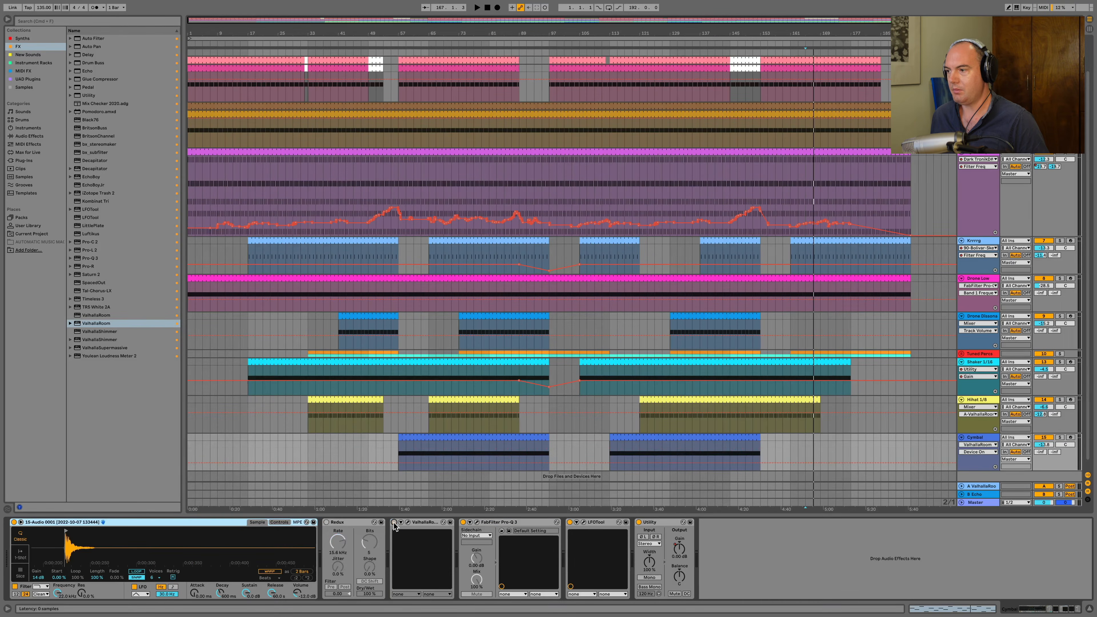
pyautogui.click(464, 522)
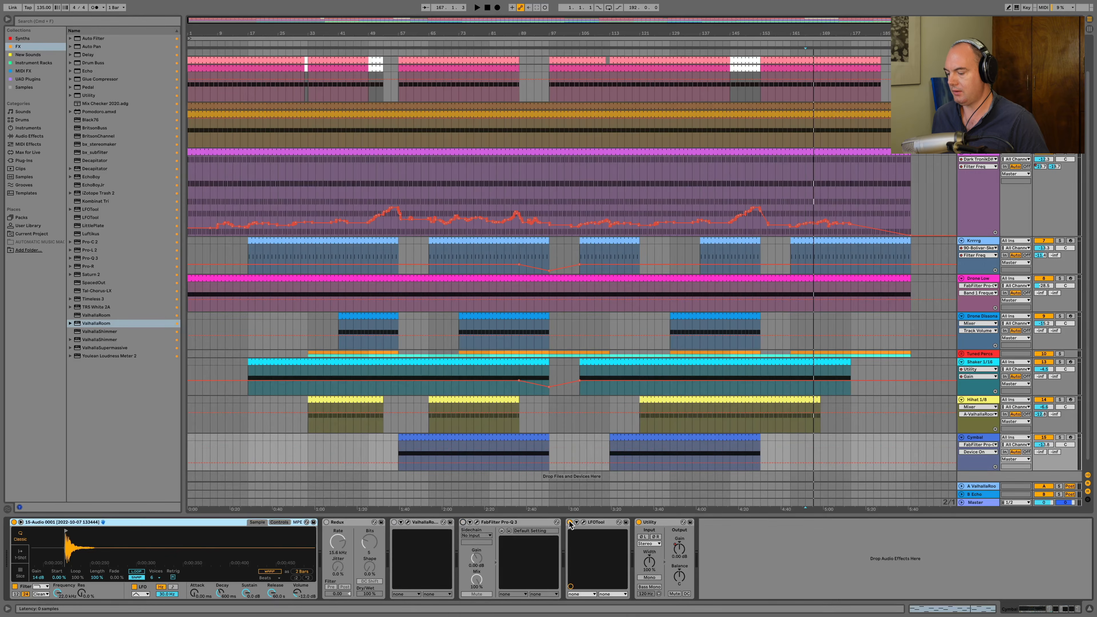
pyautogui.click(570, 522)
# - Solo the Cymbal track and play it from bar 115 to hear the unprocessed sample
pyautogui.click(617, 454)
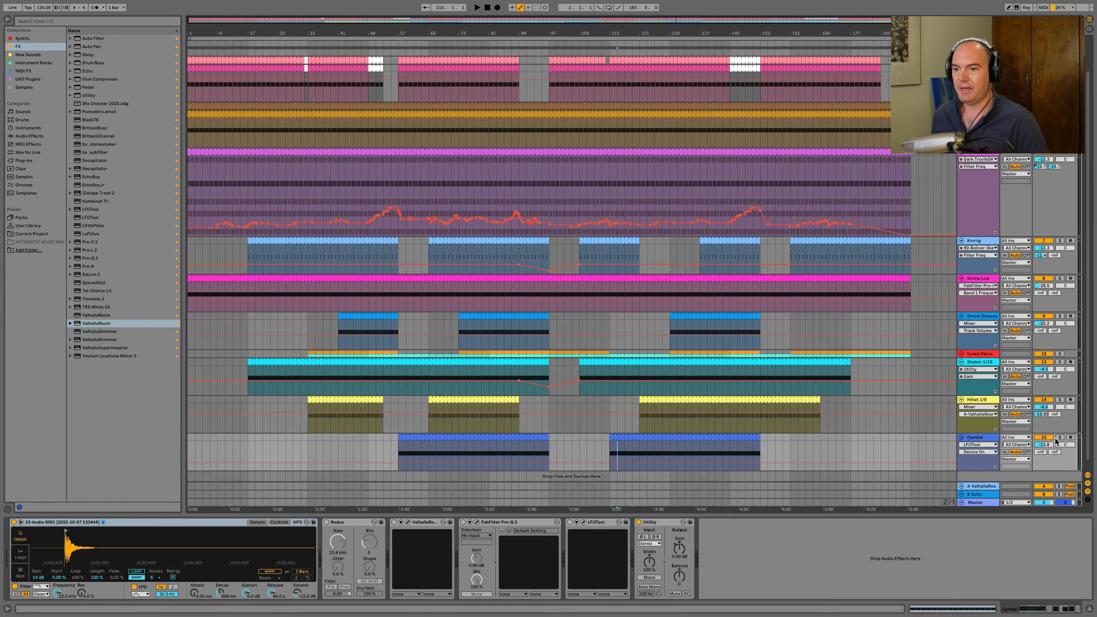
pyautogui.click(1059, 437)
pyautogui.press('space')
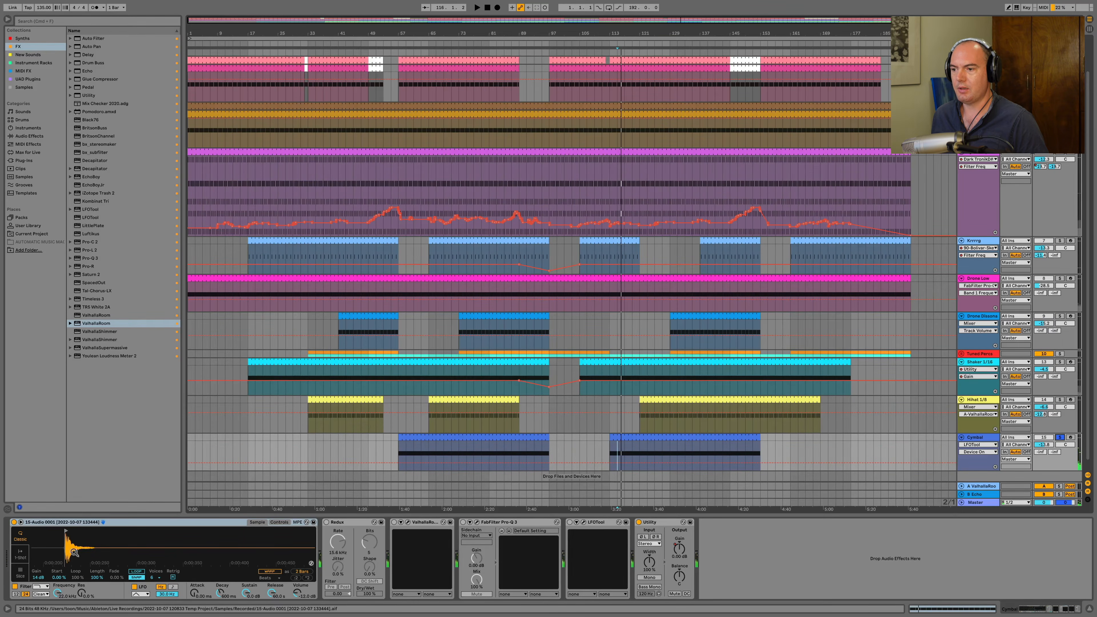
# - Re-enable the Cymbal track's effects one after another during playback, and view the Pro-Q 3 low cut curve
pyautogui.click(326, 522)
pyautogui.press('space')
pyautogui.click(393, 522)
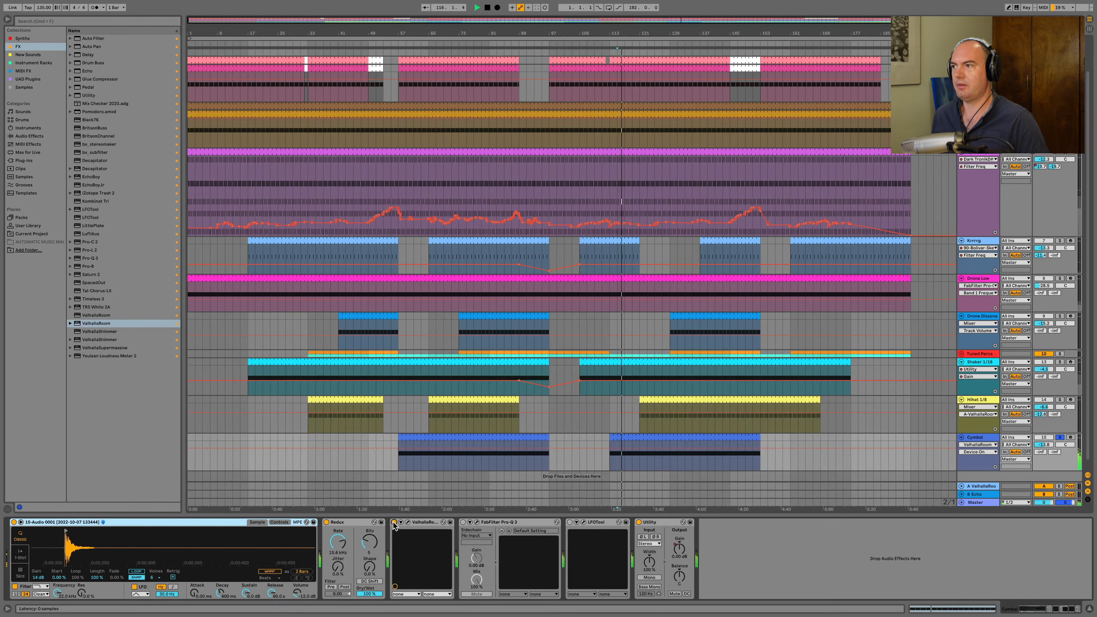
pyautogui.click(462, 522)
pyautogui.click(470, 522)
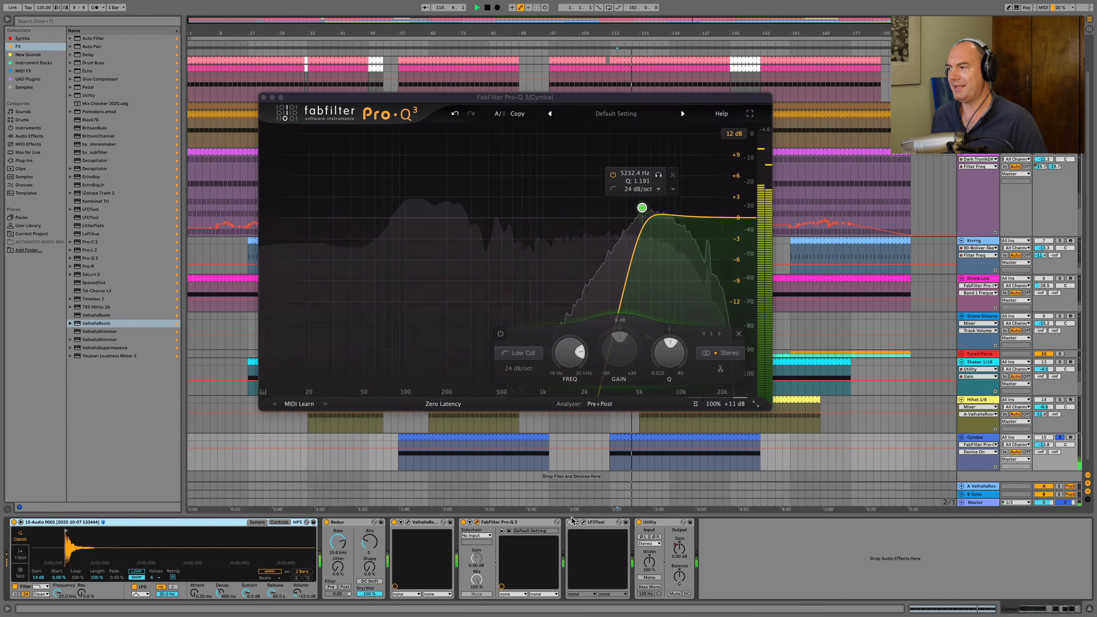
pyautogui.click(264, 97)
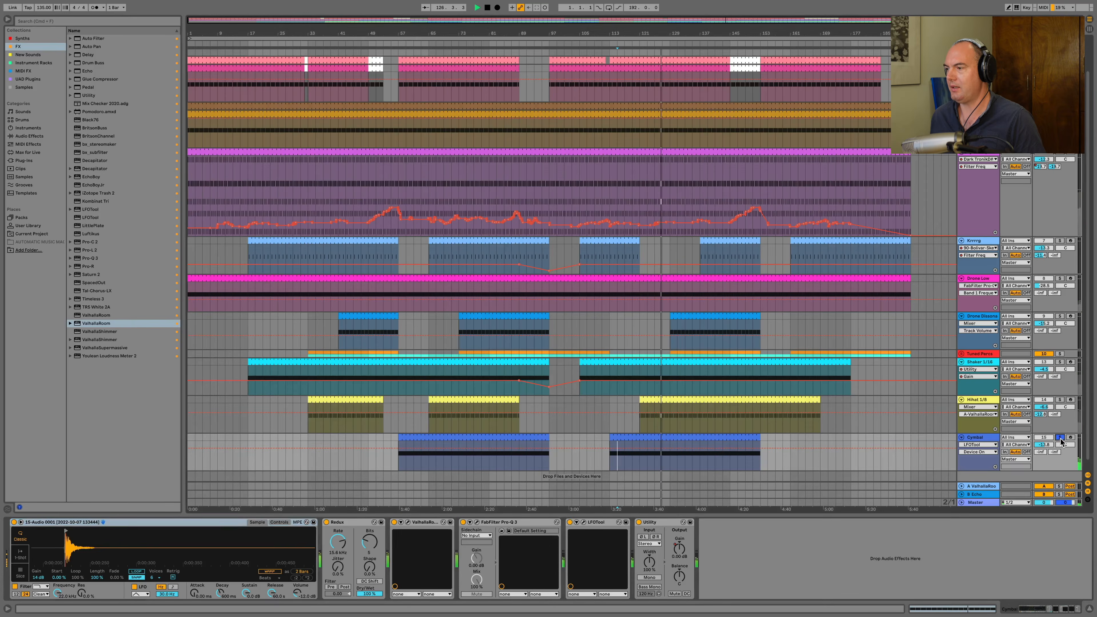
# - Examine the Hihat 1/8 device chain, and the Drone Low track's devices, sampler controls and MIDI clip during playback
pyautogui.click(978, 402)
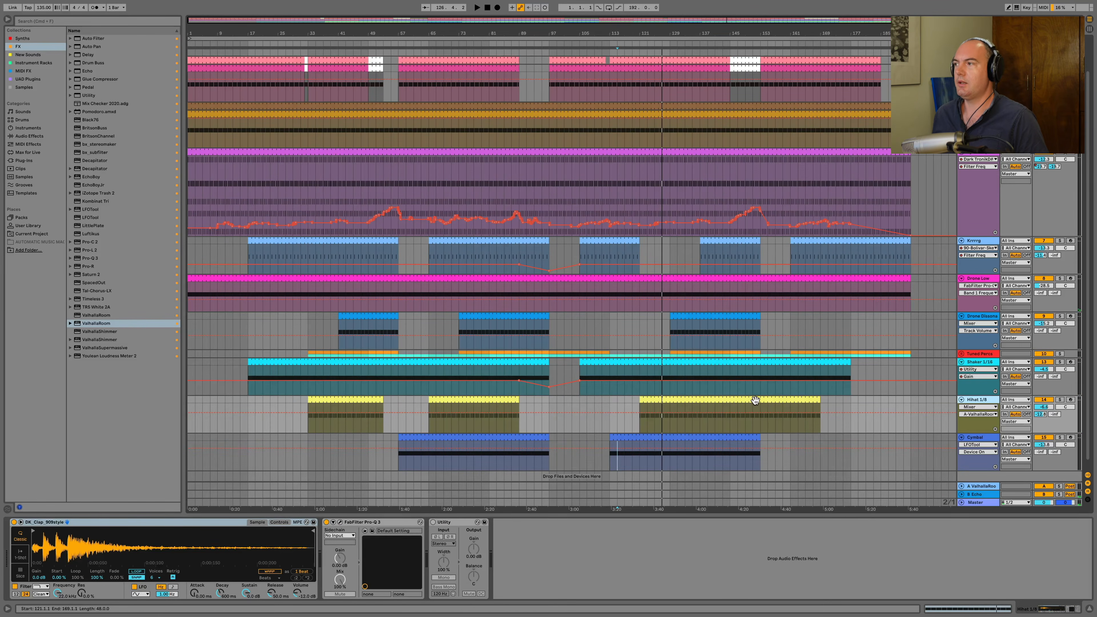
pyautogui.scroll(3, 797, 311)
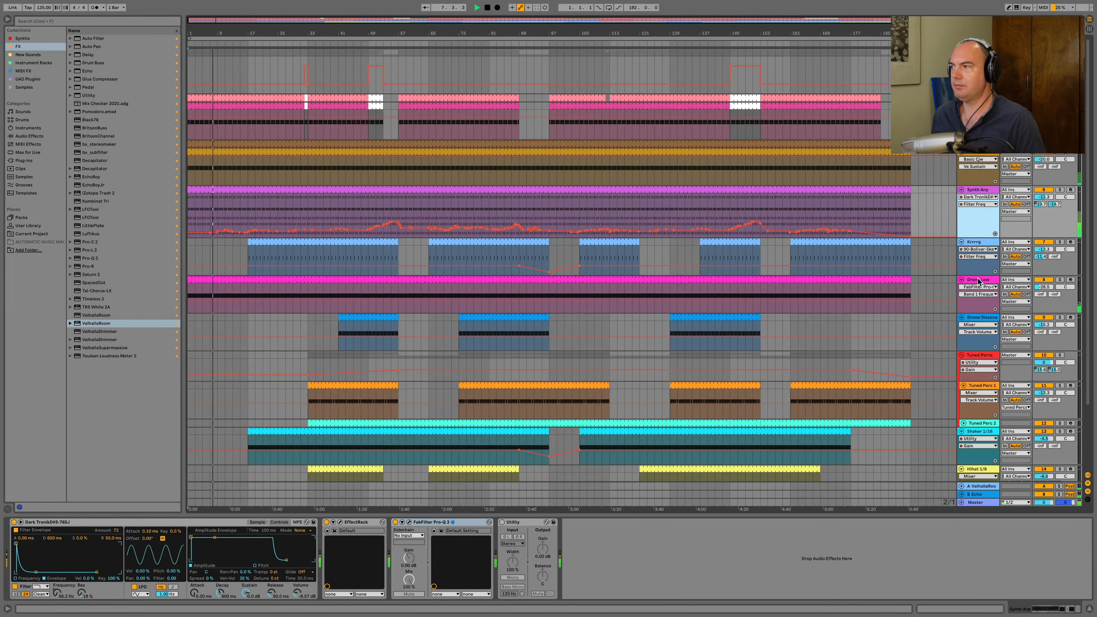
pyautogui.click(903, 286)
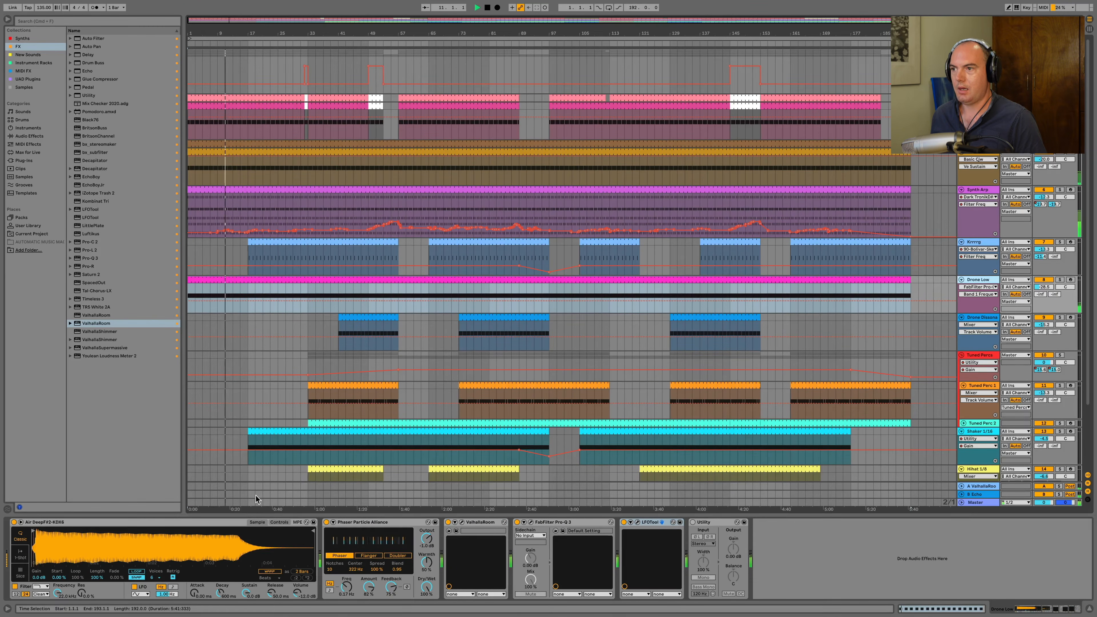
pyautogui.click(280, 522)
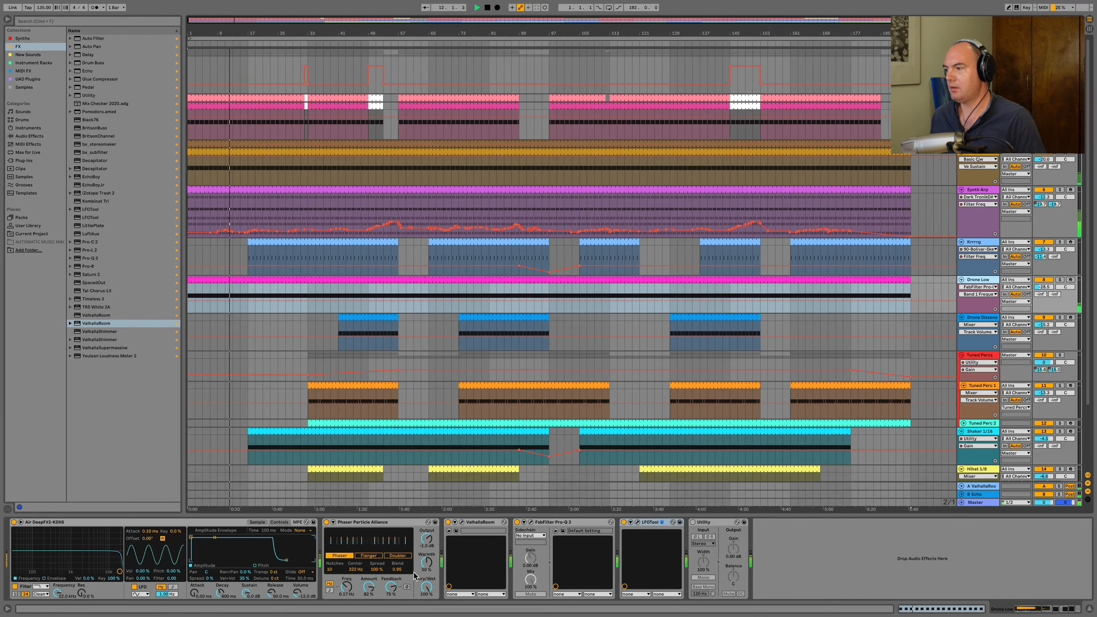
pyautogui.click(362, 282)
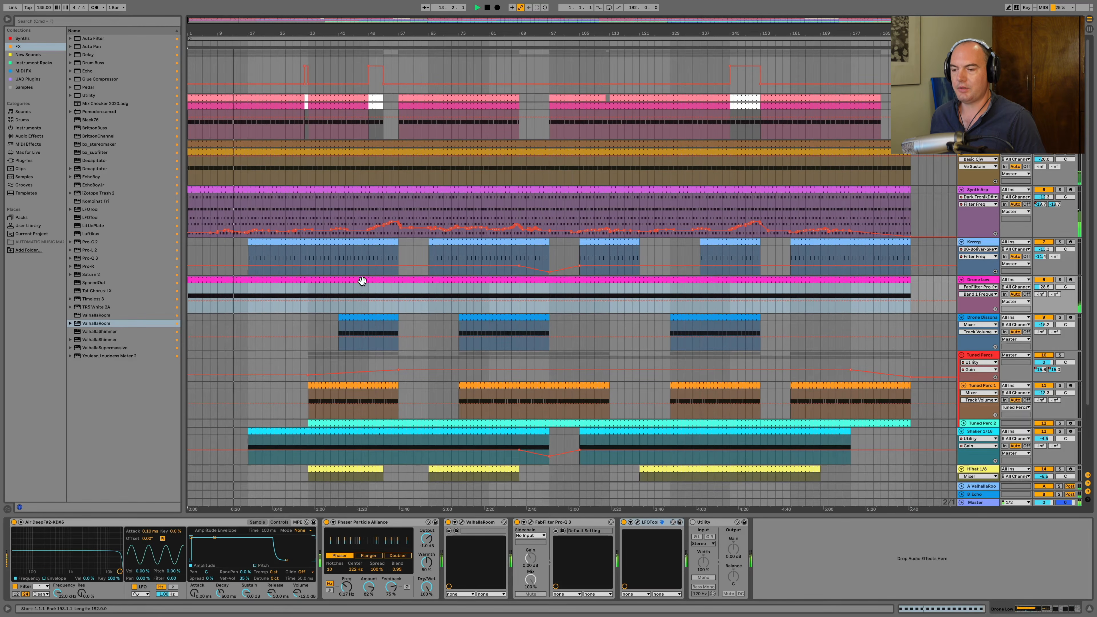
pyautogui.click(959, 608)
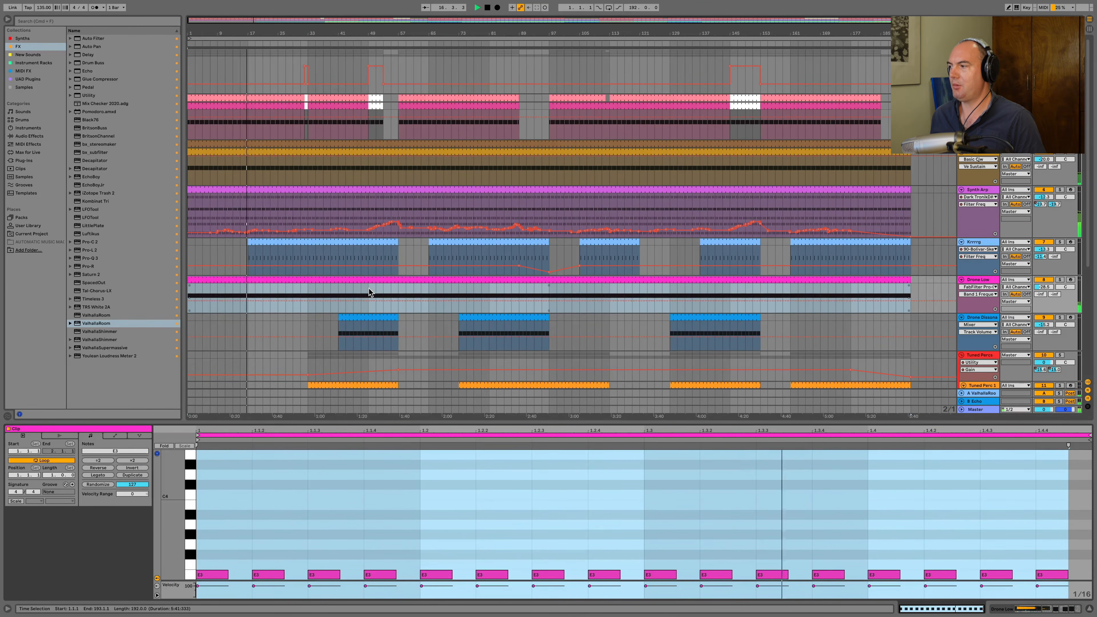
# - Automate the 90-Bolivar-Skewed sampler's filter frequency to fall over the arrangement's last eight bars
pyautogui.click(977, 244)
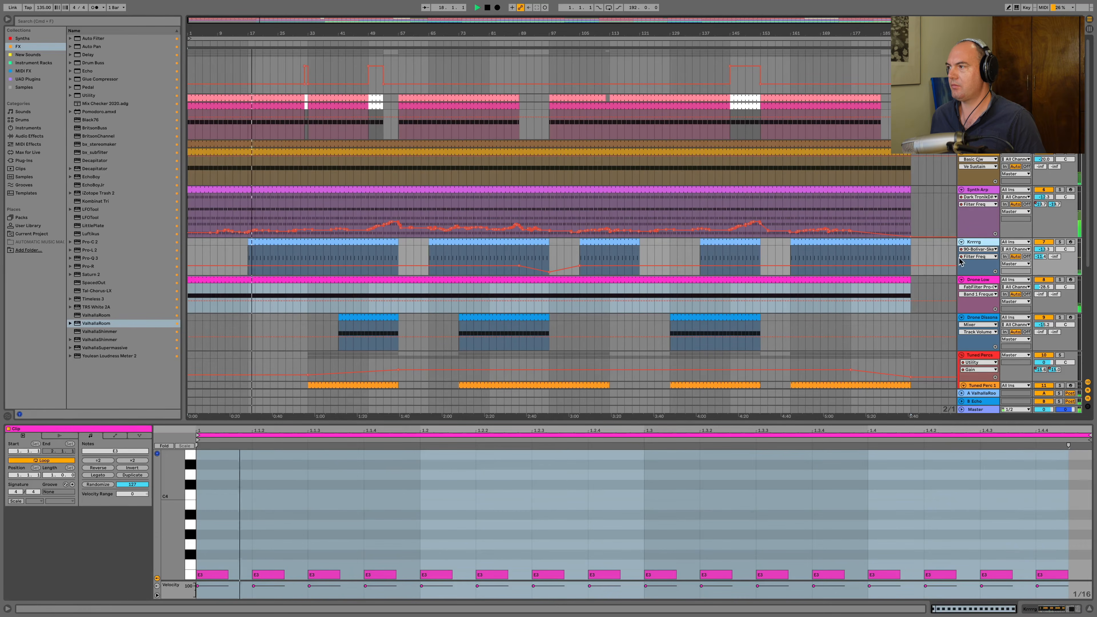
pyautogui.click(1064, 611)
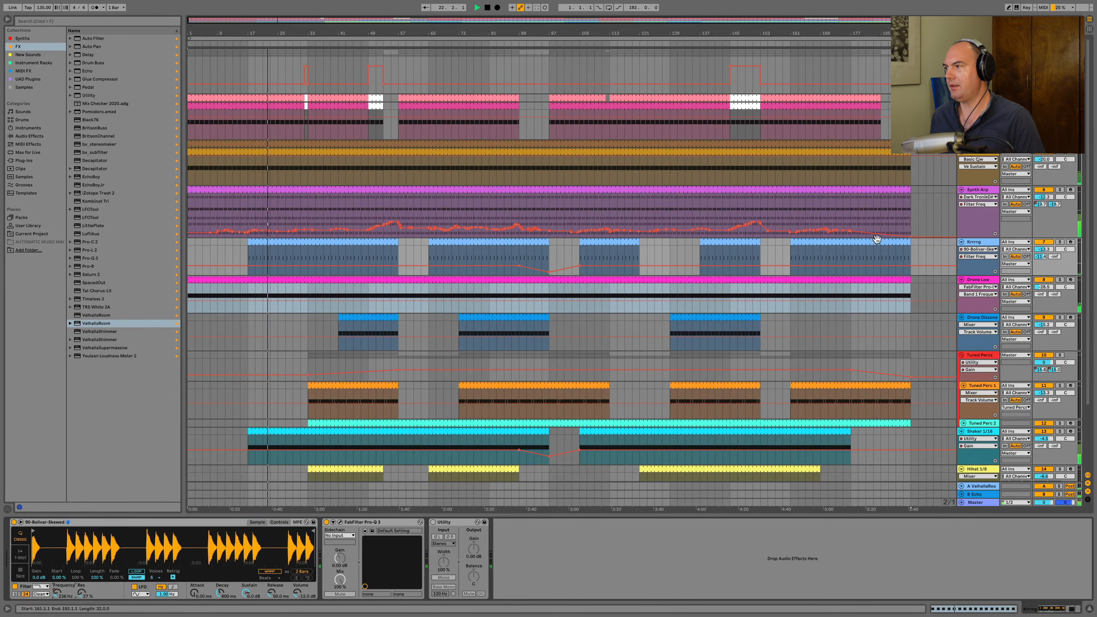
pyautogui.click(880, 265)
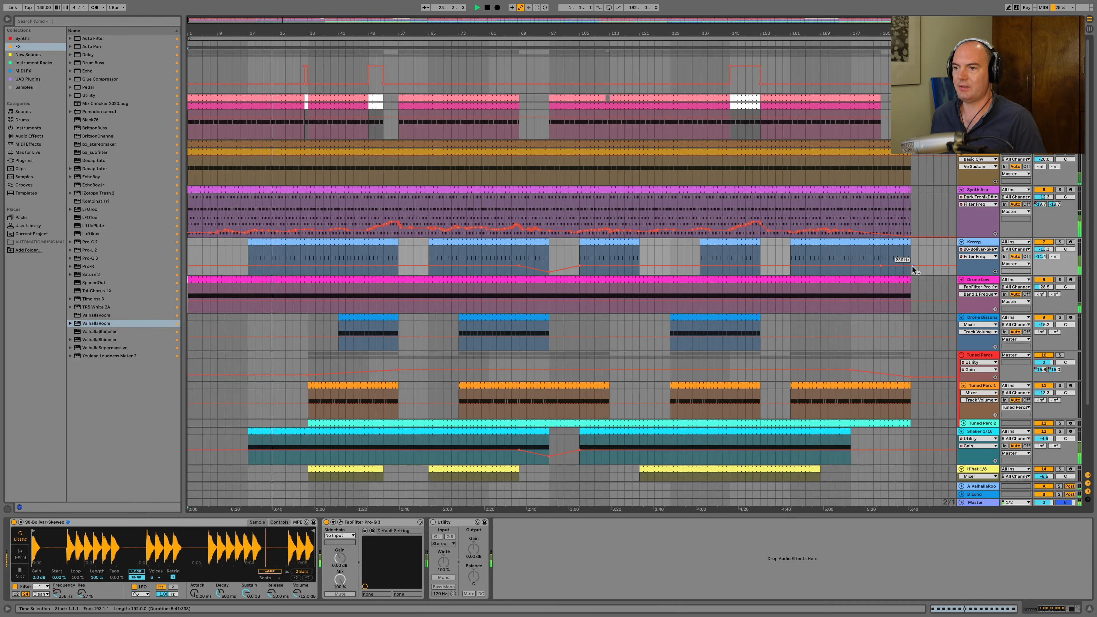
pyautogui.moveTo(911, 265); pyautogui.dragTo(911, 271)
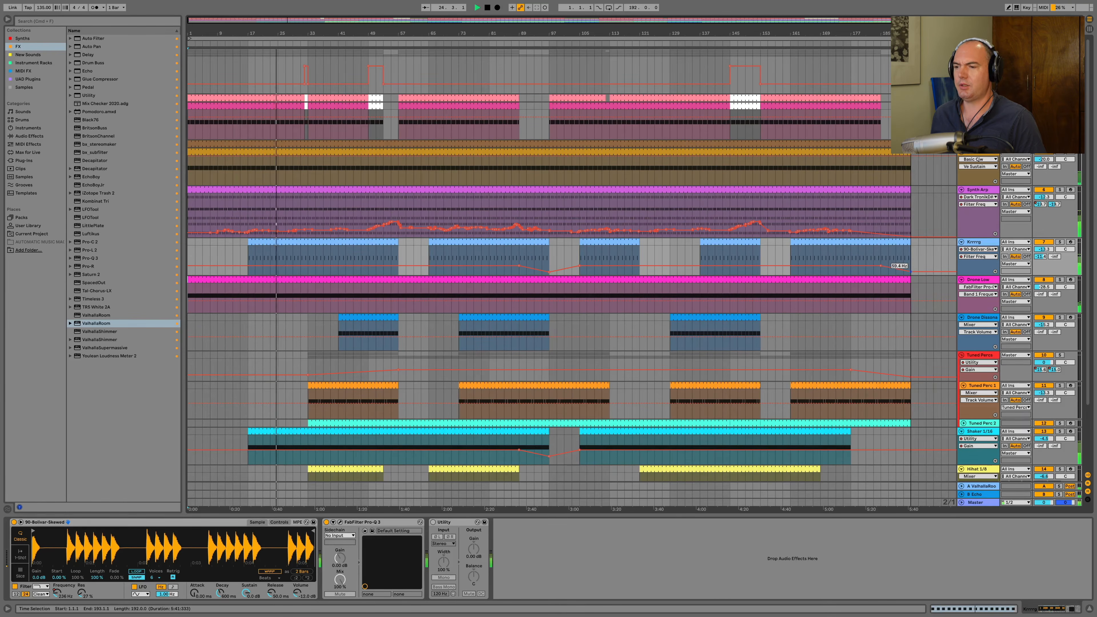
# - Examine the Shaker 1/16 sampler and its Pro-Q 3 spectrum, and the Auto Filter on the Kick + Sub group near bar 31
pyautogui.click(288, 430)
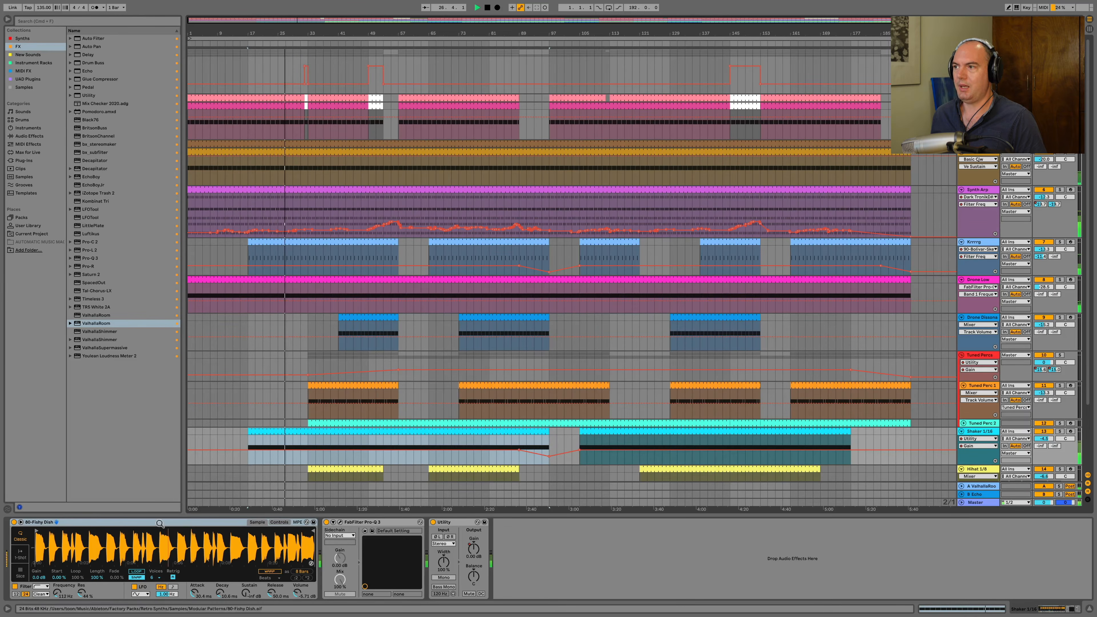
pyautogui.click(340, 522)
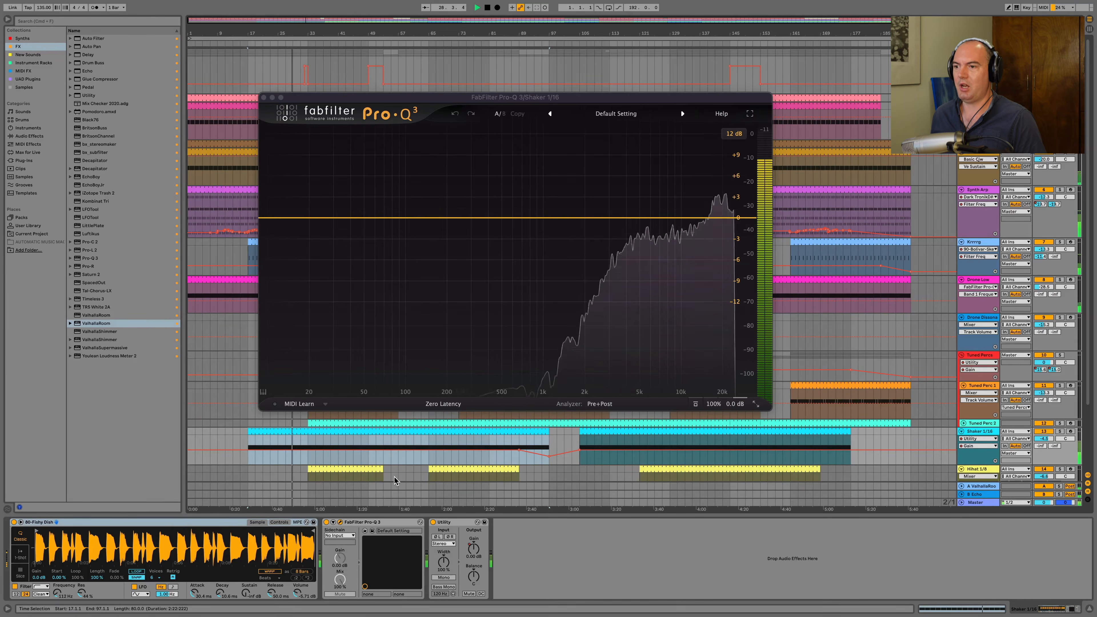
pyautogui.click(340, 522)
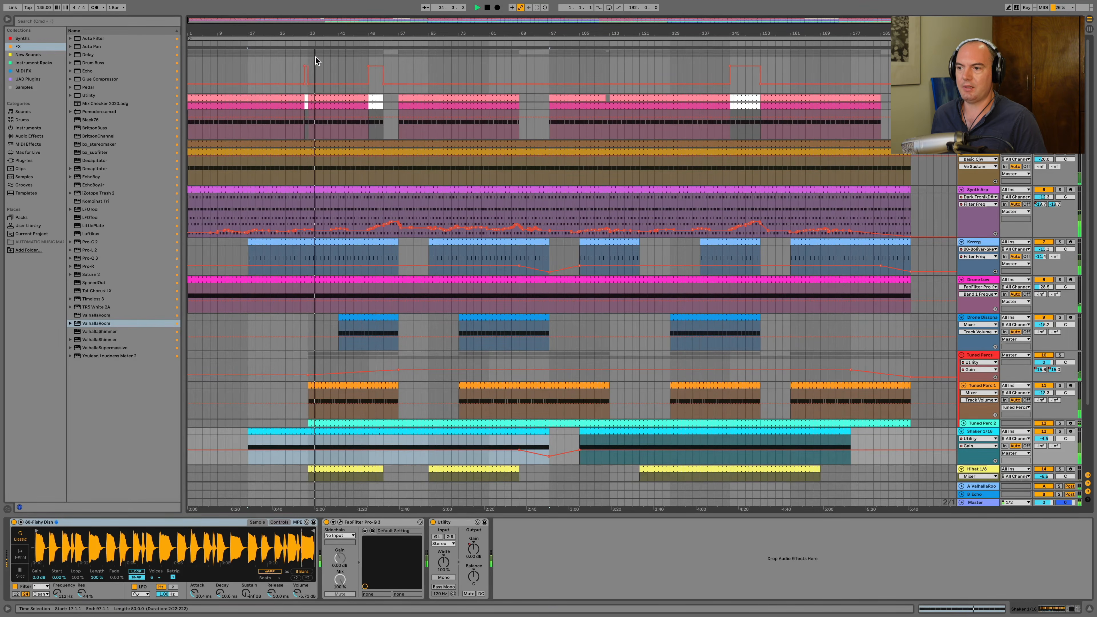
pyautogui.click(298, 58)
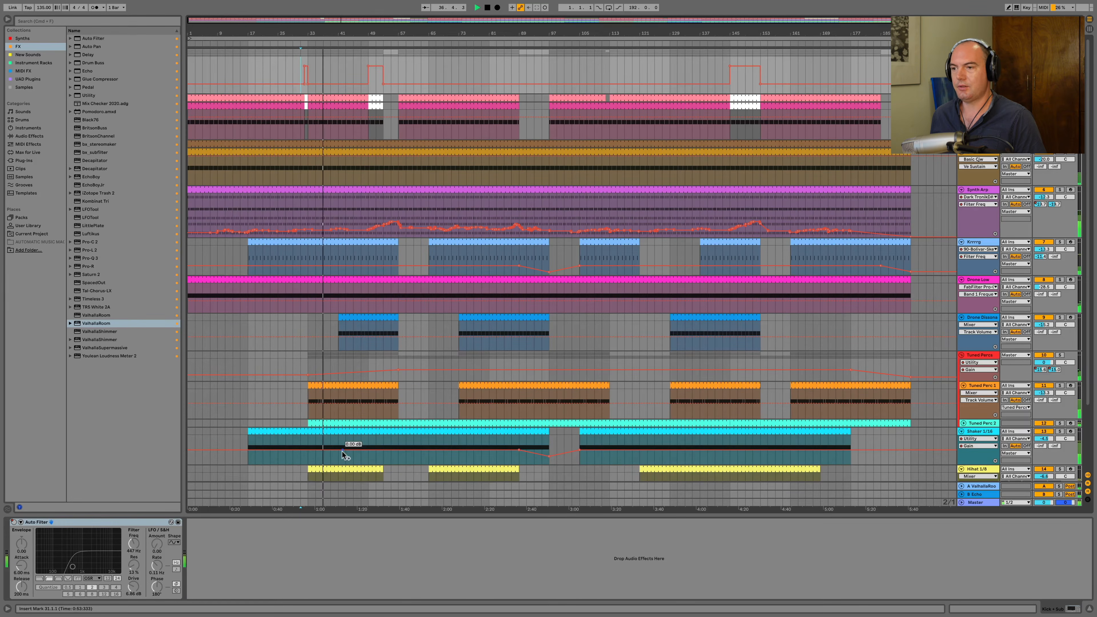
# - Examine the Tuned Perc 2 devices and the Drone Dissonant track's Utility gain automation during playback
pyautogui.scroll(-4, 373, 414)
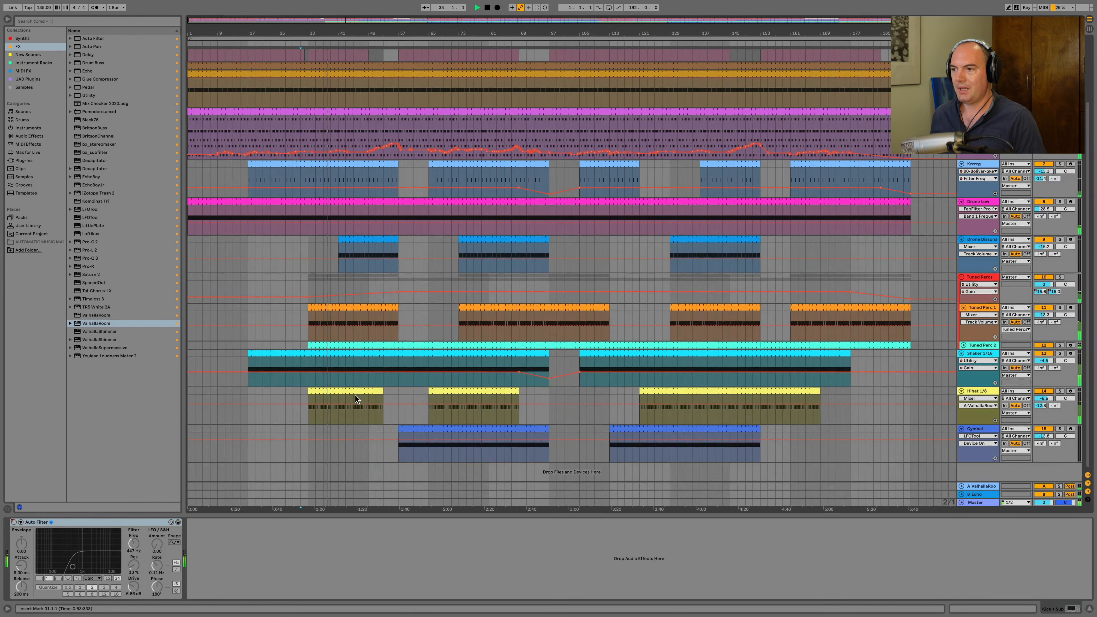
pyautogui.scroll(2, 350, 391)
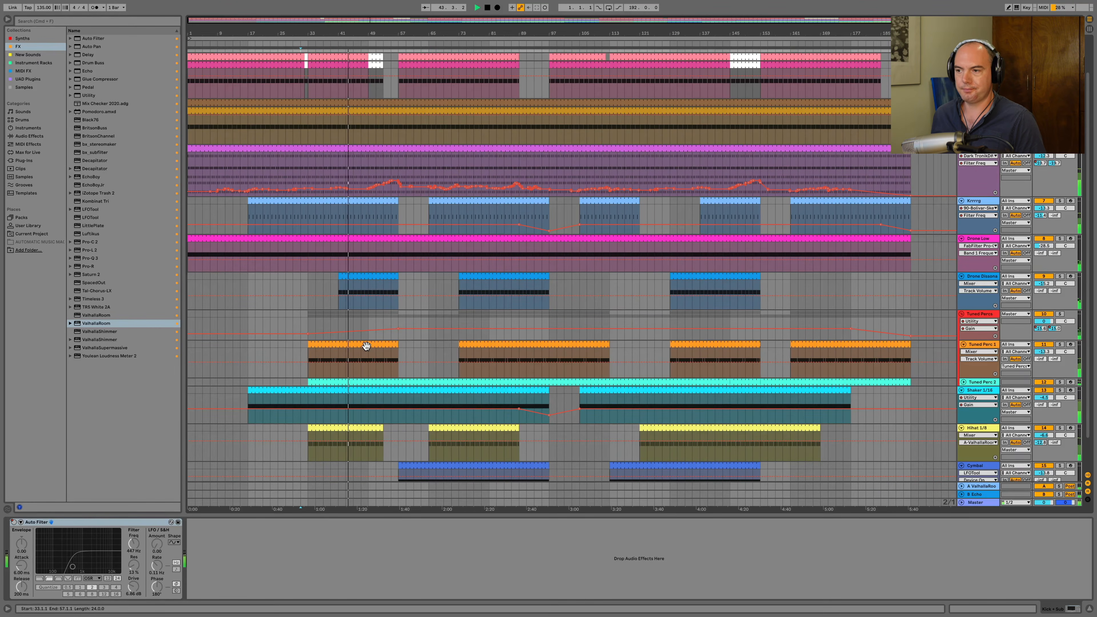
pyautogui.click(380, 382)
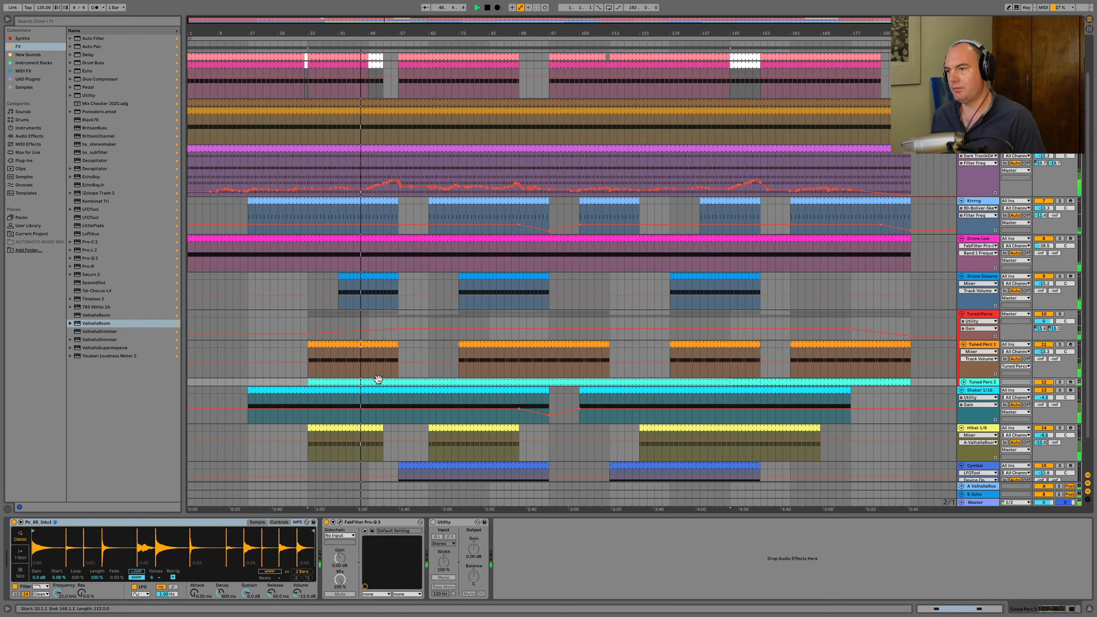
pyautogui.click(364, 274)
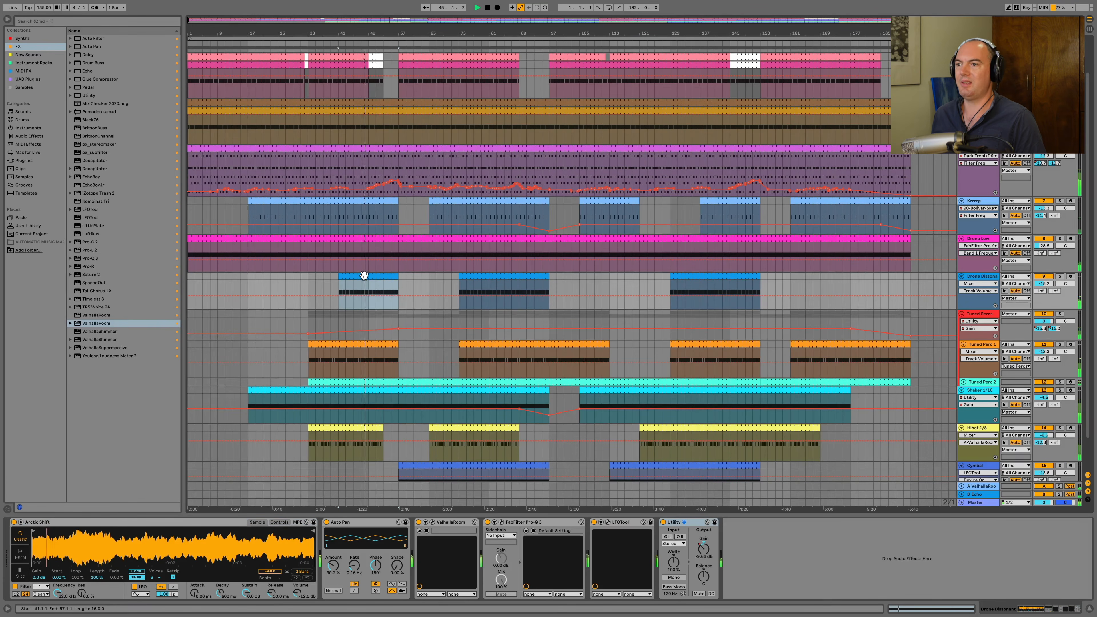
pyautogui.click(704, 551)
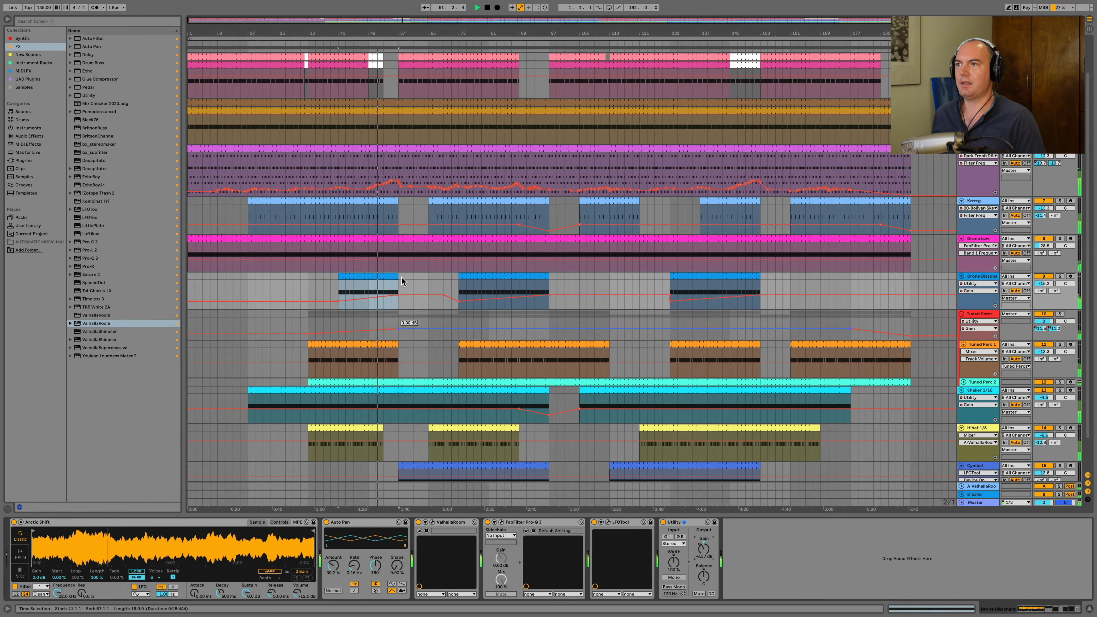
pyautogui.scroll(3, 370, 217)
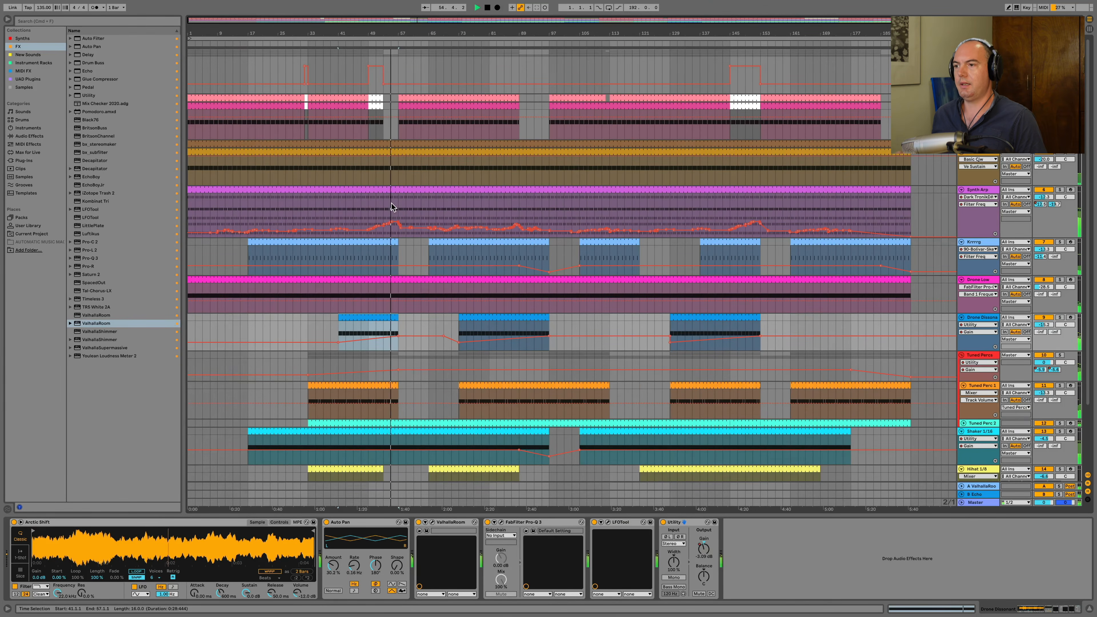
pyautogui.scroll(-3, 392, 203)
pyautogui.scroll(-2, 391, 206)
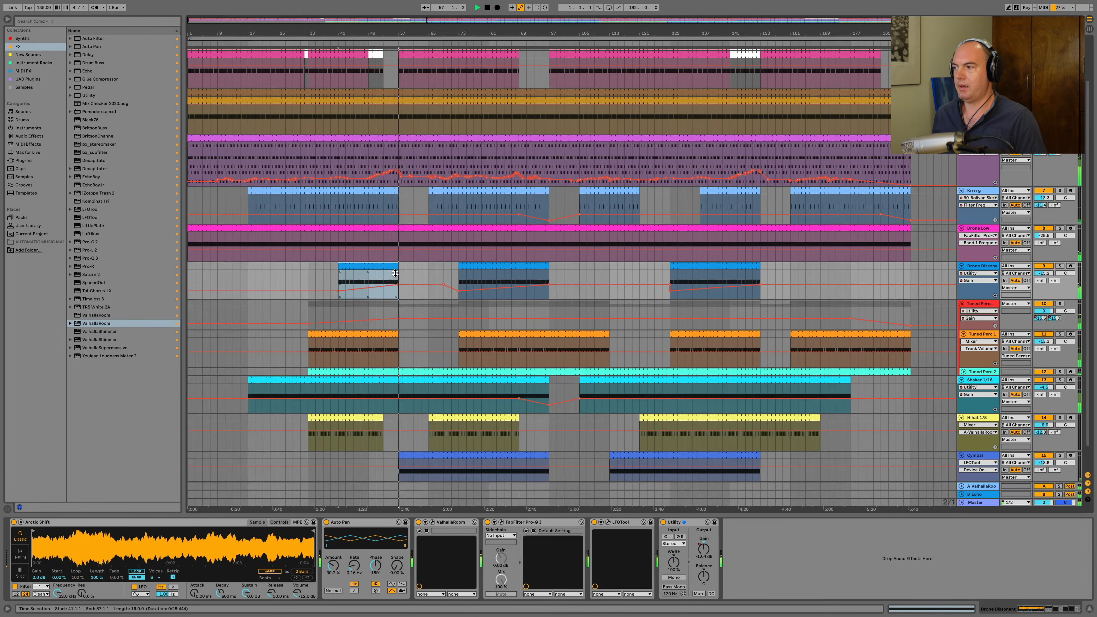
# - Set the Cymbal track's volume to -16.1 dB
pyautogui.scroll(-3, 396, 274)
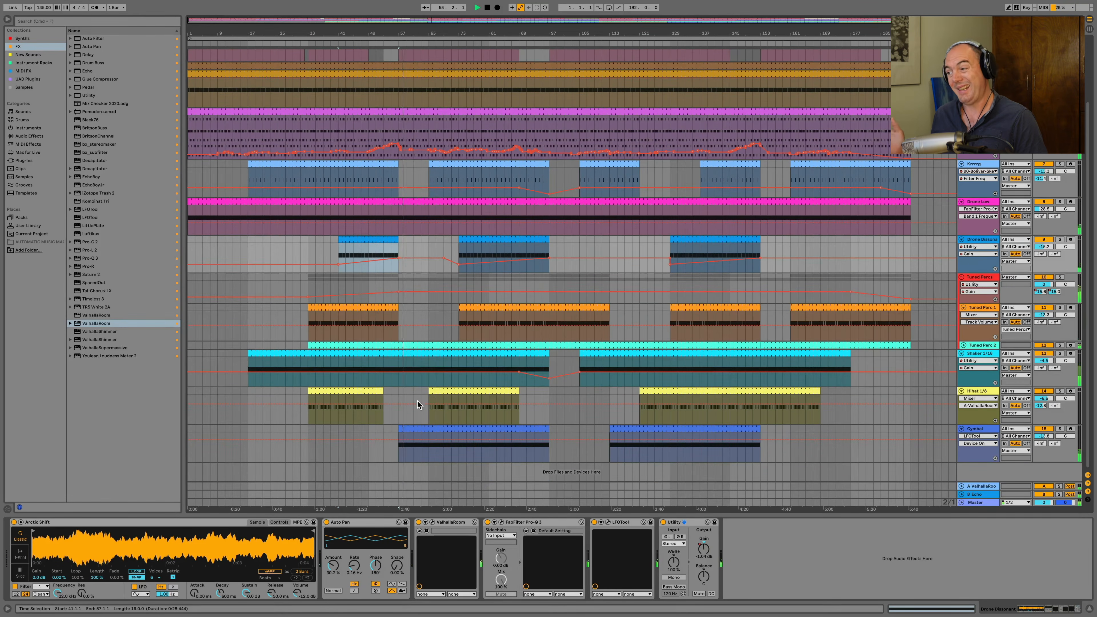
pyautogui.click(1041, 437)
pyautogui.moveTo(1042, 436); pyautogui.dragTo(1041, 439)
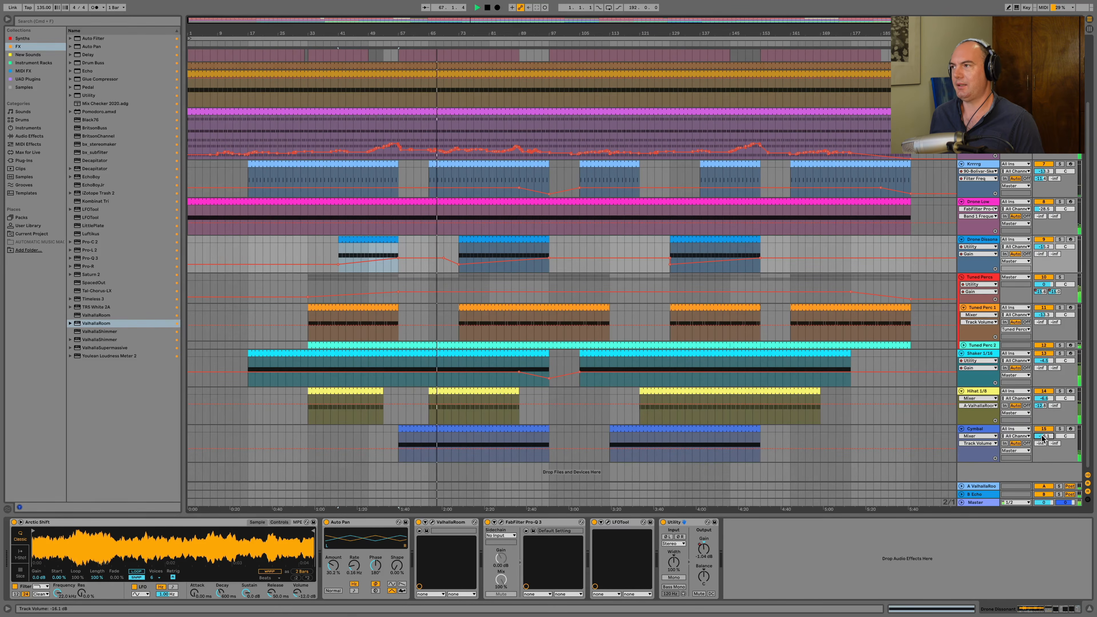
# - Examine the Tuned Perc 1 clips and devices, and the drum group's gap between bars 89 and 97, during playback
pyautogui.scroll(4, 721, 381)
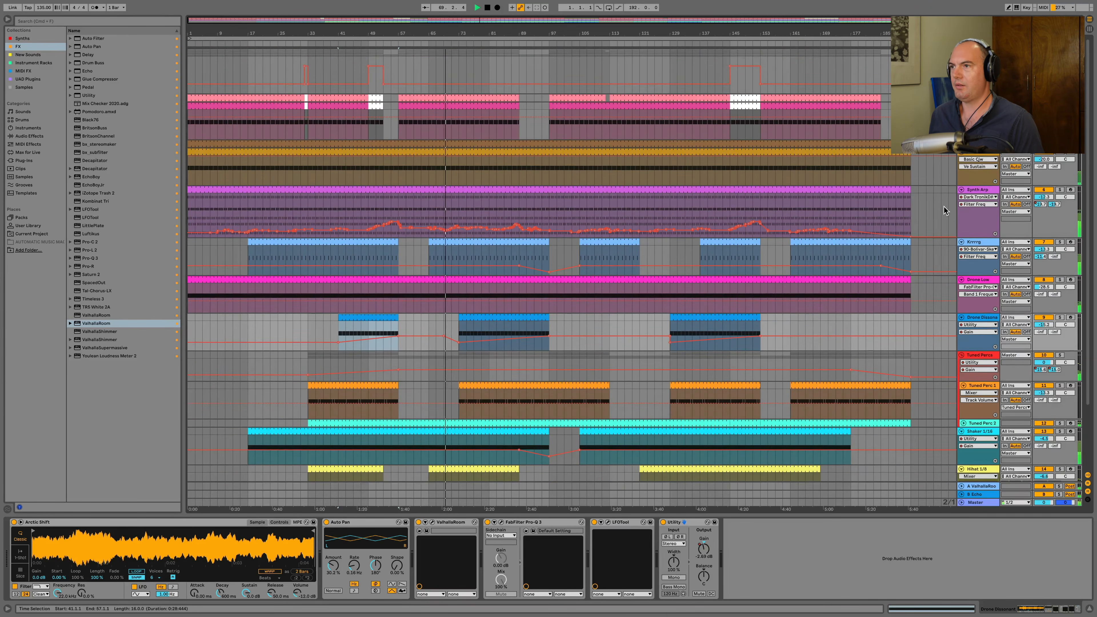
pyautogui.scroll(-2, 960, 157)
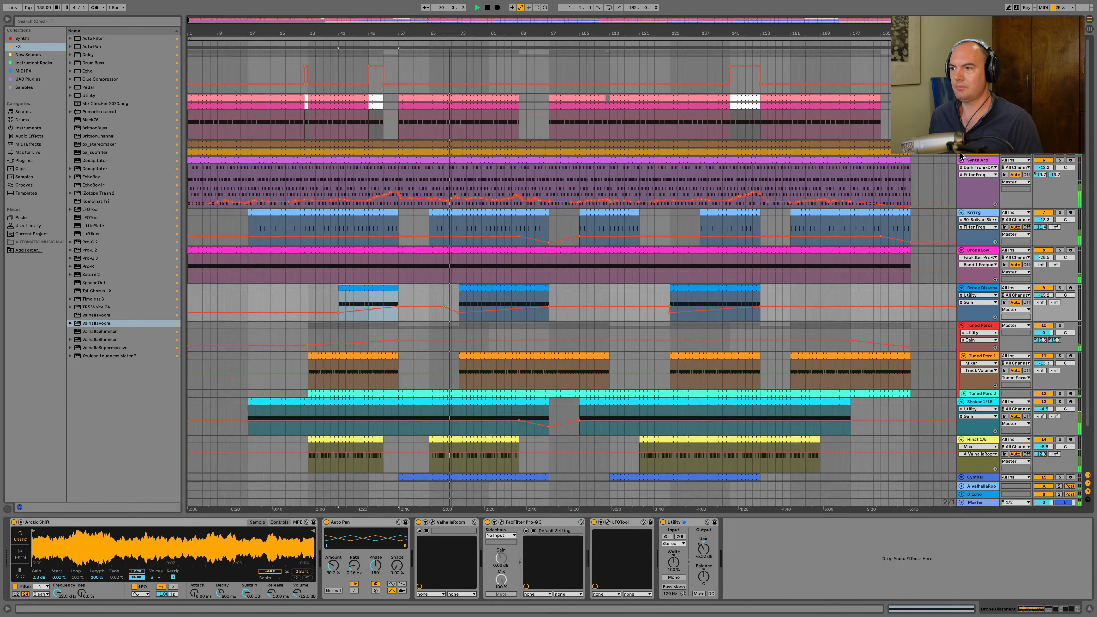
pyautogui.scroll(-2, 854, 159)
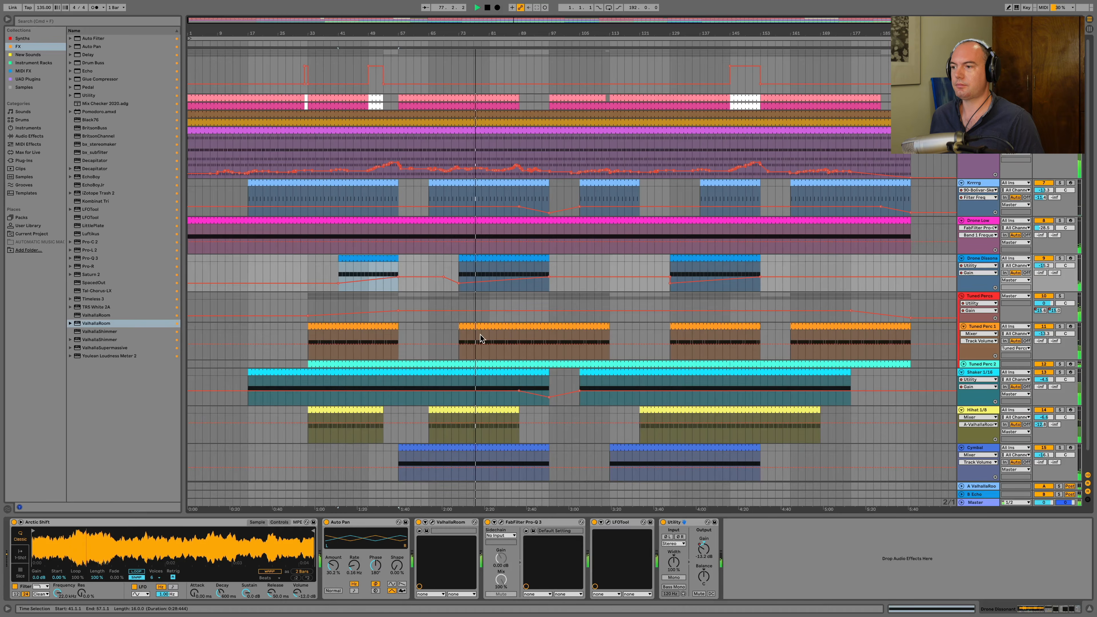
pyautogui.scroll(-2, 521, 336)
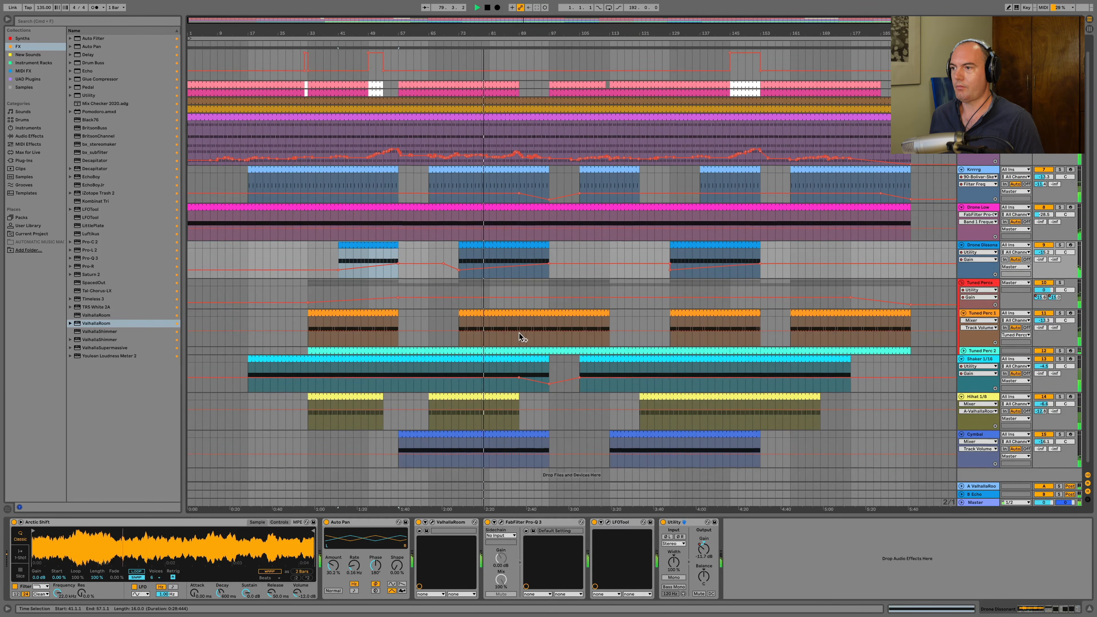
pyautogui.scroll(2, 521, 334)
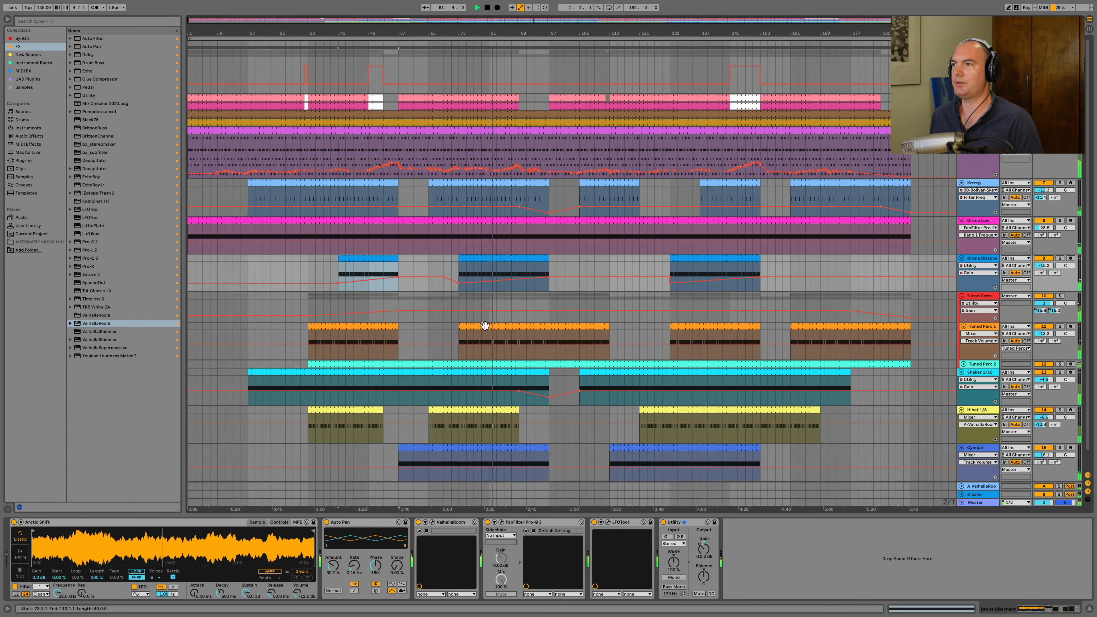
pyautogui.click(524, 325)
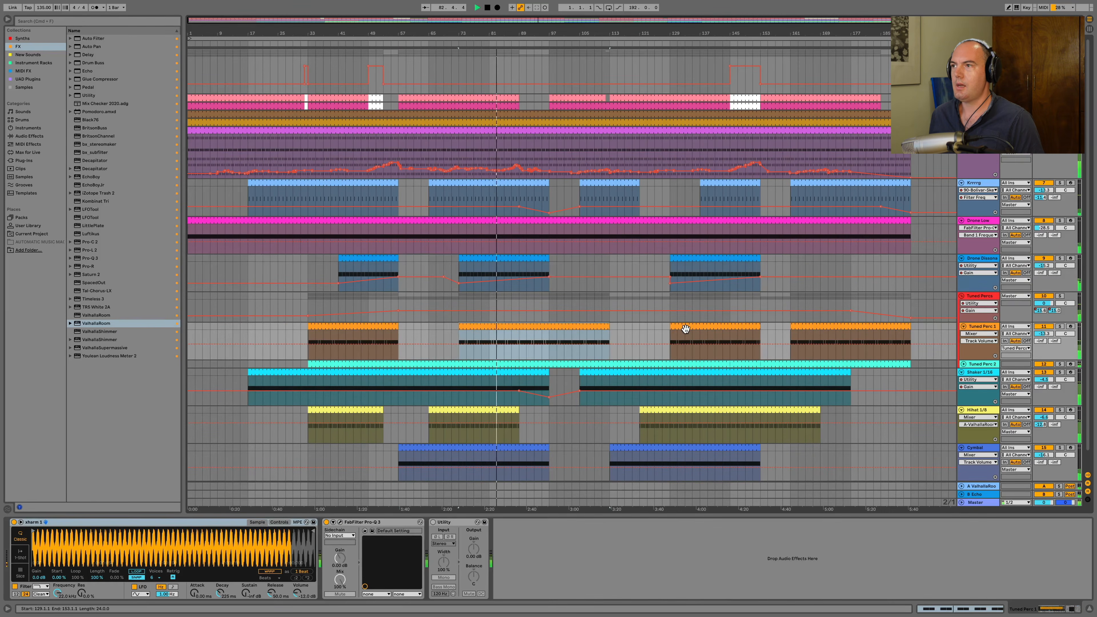
pyautogui.click(685, 330)
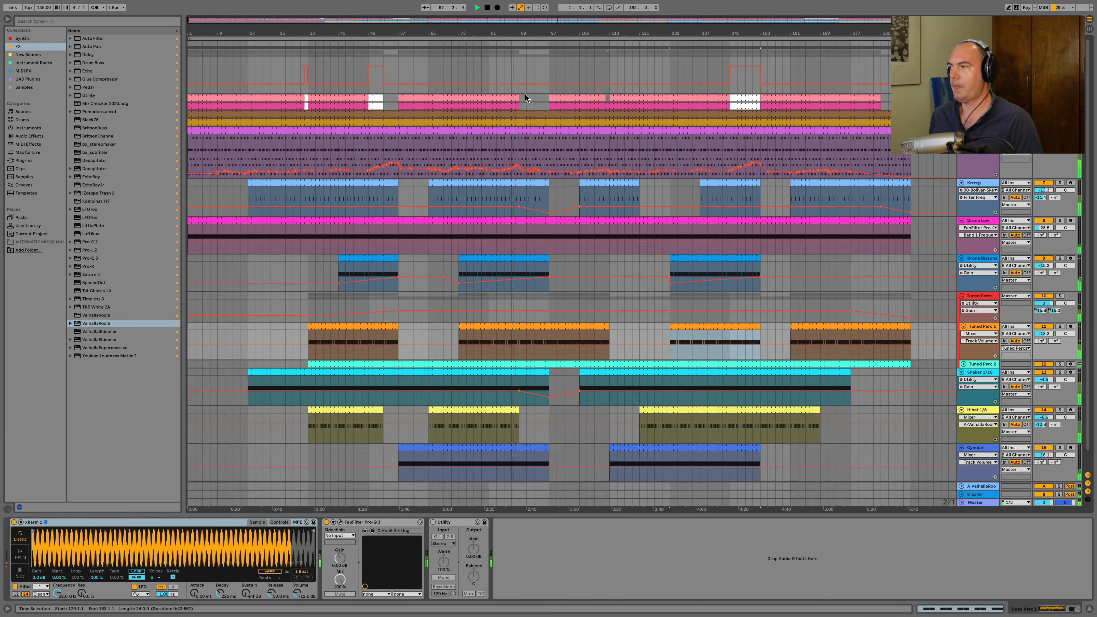
pyautogui.moveTo(520, 97); pyautogui.dragTo(547, 103)
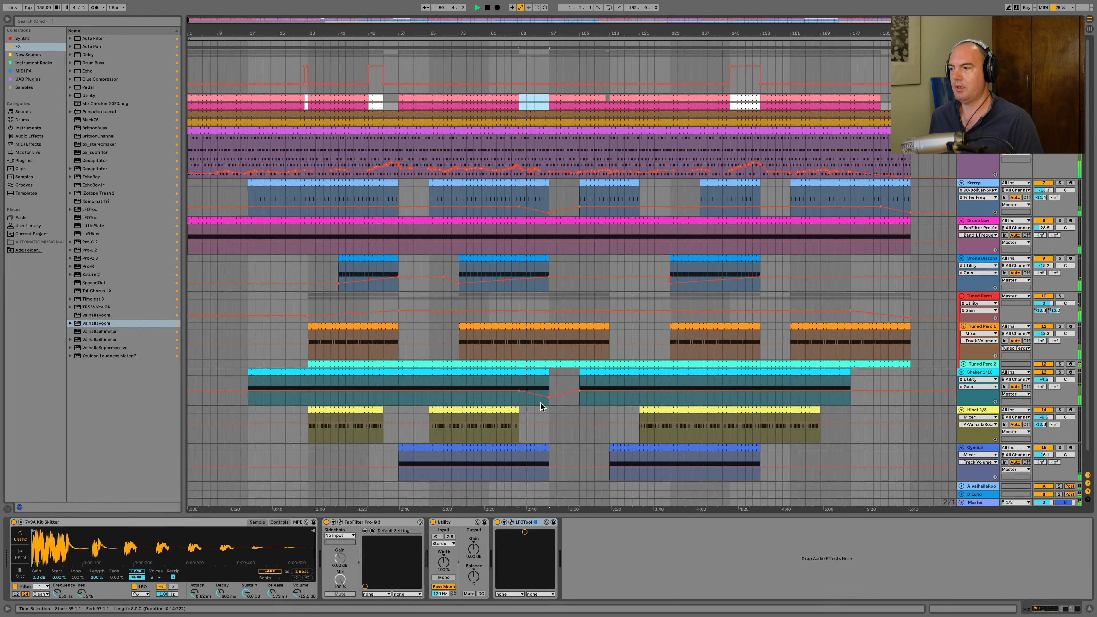
# - Automate the Cymbal track's Utility gain to fall from bar 89 to 97 and rise again by bar 105
pyautogui.click(534, 448)
pyautogui.click(680, 551)
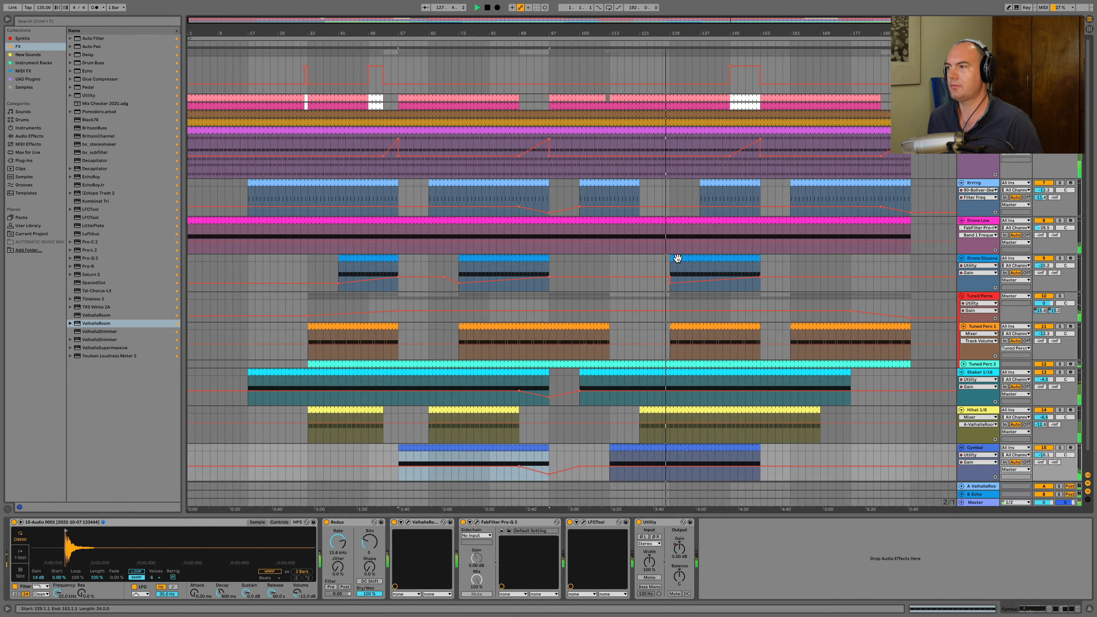
# - Add a breakpoint near bar 125 so the Drone Dissonant gain drops just before its third clip, and review that clip's ending
pyautogui.click(651, 276)
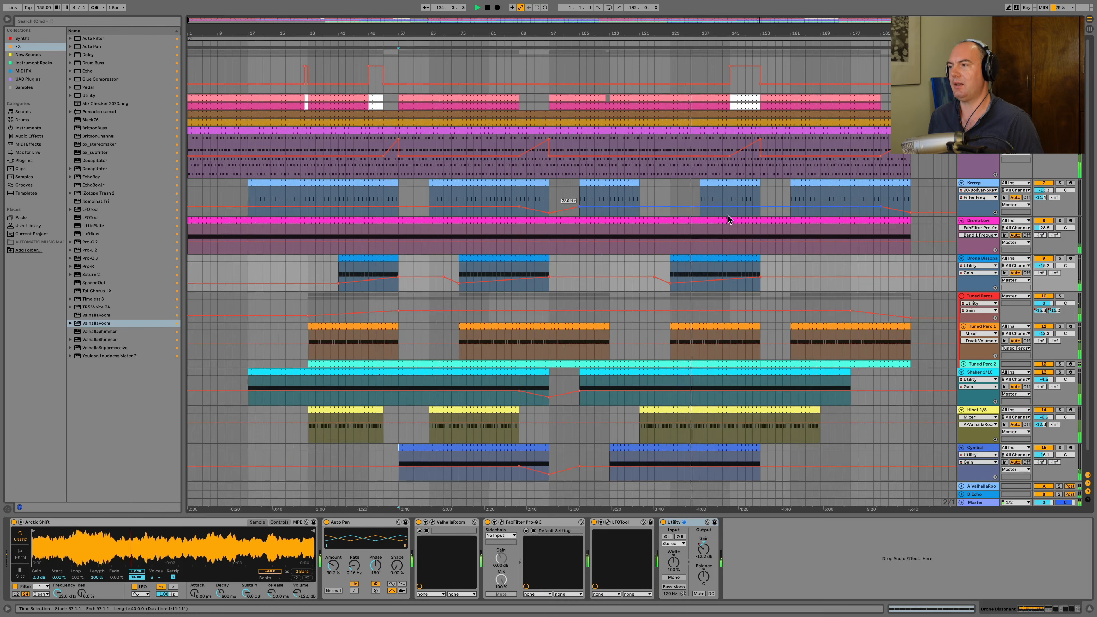
pyautogui.click(730, 272)
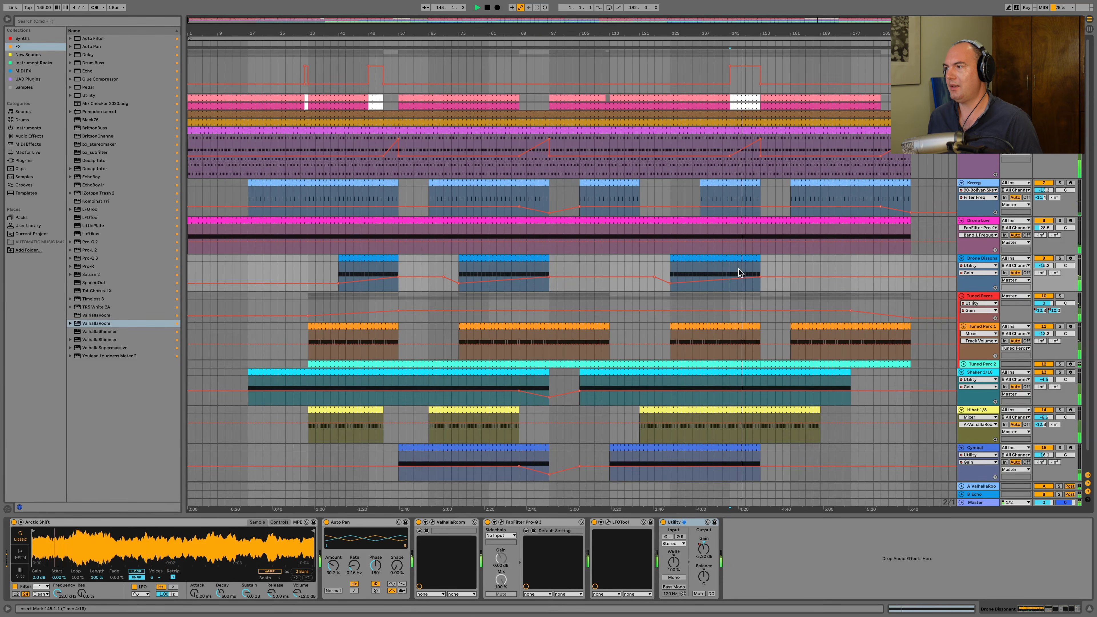
pyautogui.scroll(-1, 746, 286)
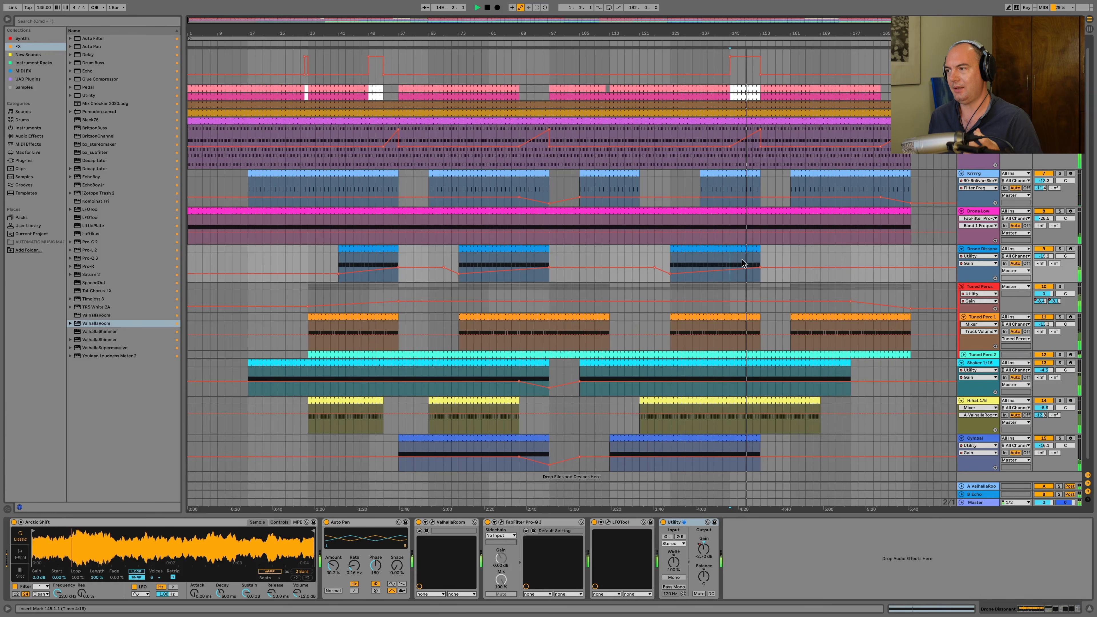
pyautogui.moveTo(737, 263); pyautogui.dragTo(773, 262)
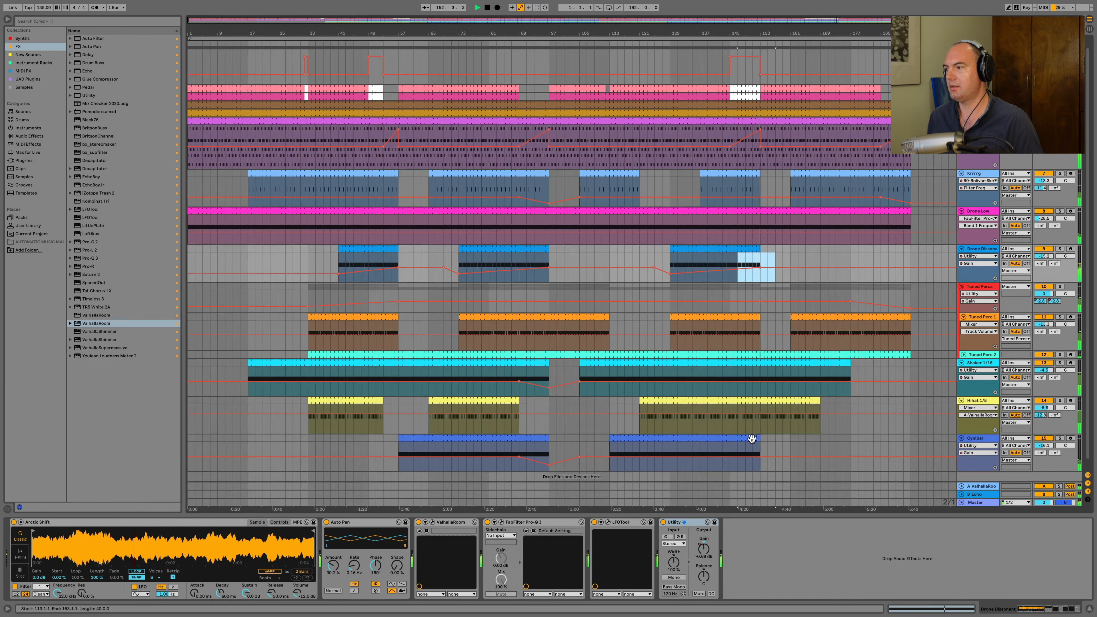
# - Extend the second Cymbal clip to bar 169 and lower the Shaker 1/16 track's volume
pyautogui.moveTo(758, 438); pyautogui.dragTo(818, 434)
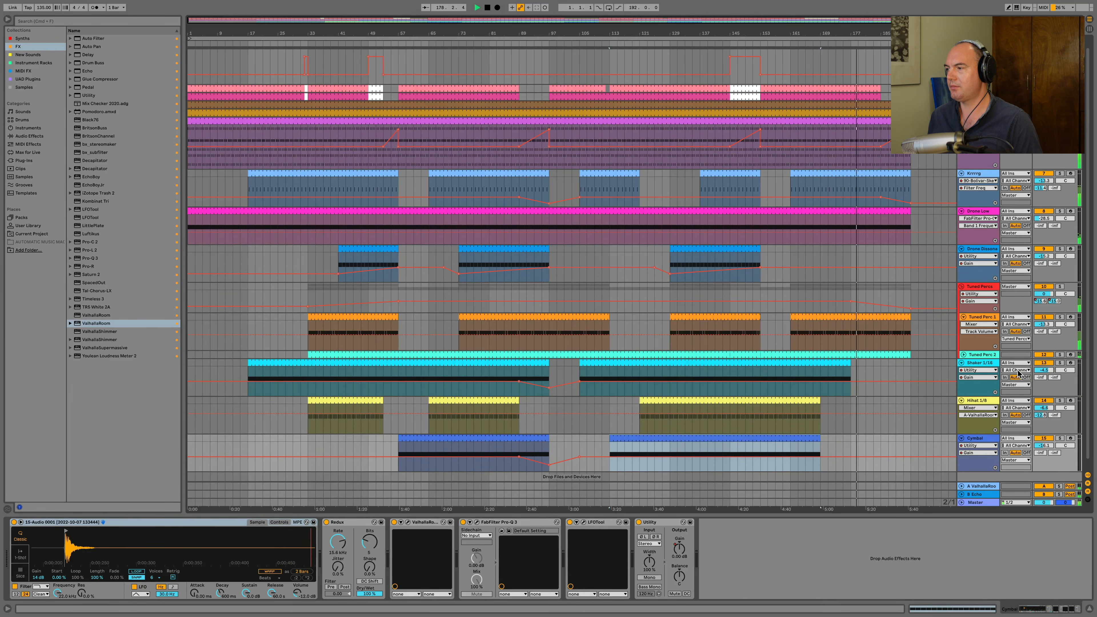
pyautogui.moveTo(1040, 372); pyautogui.dragTo(1039, 379)
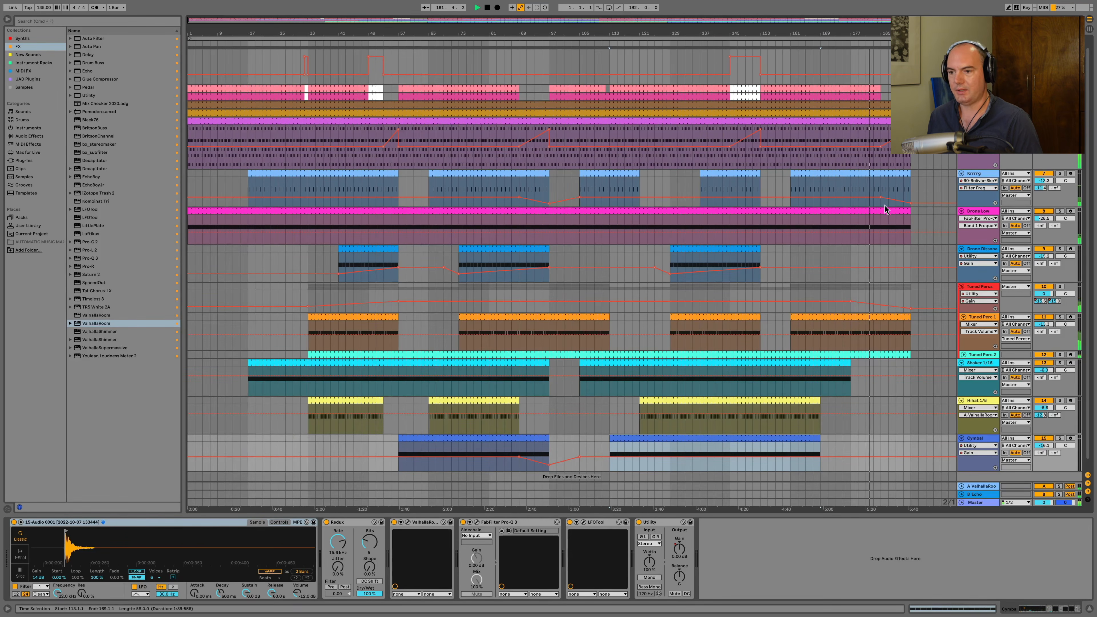
# - Select bars 185 to 193 after the last kick and sub clips, and view the Dastardly Bass device chain
pyautogui.click(883, 90)
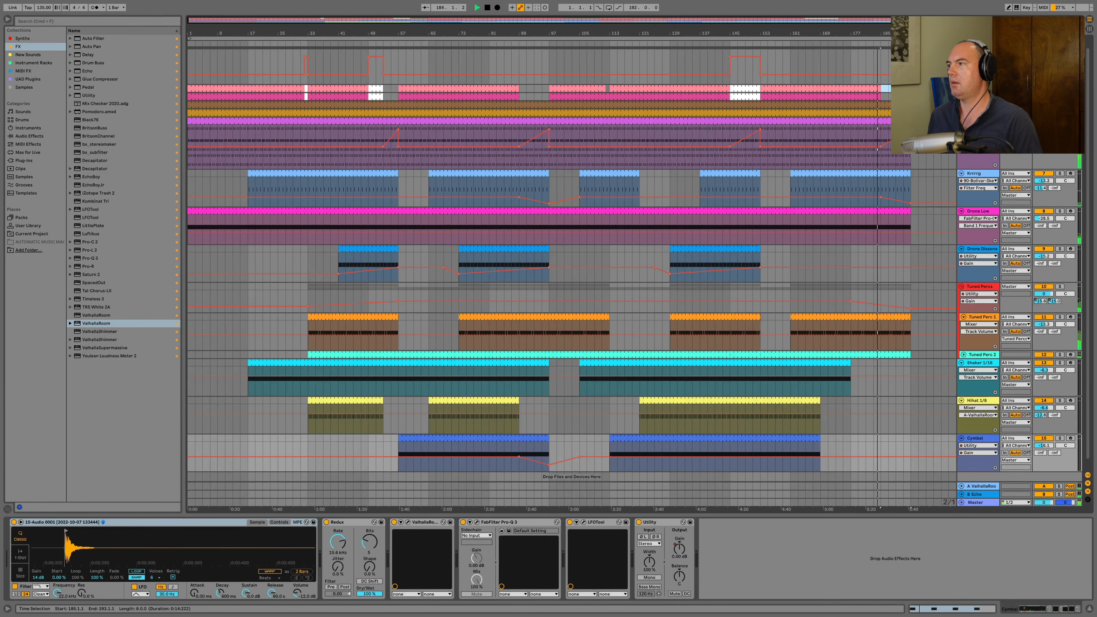
pyautogui.moveTo(883, 89); pyautogui.dragTo(911, 90)
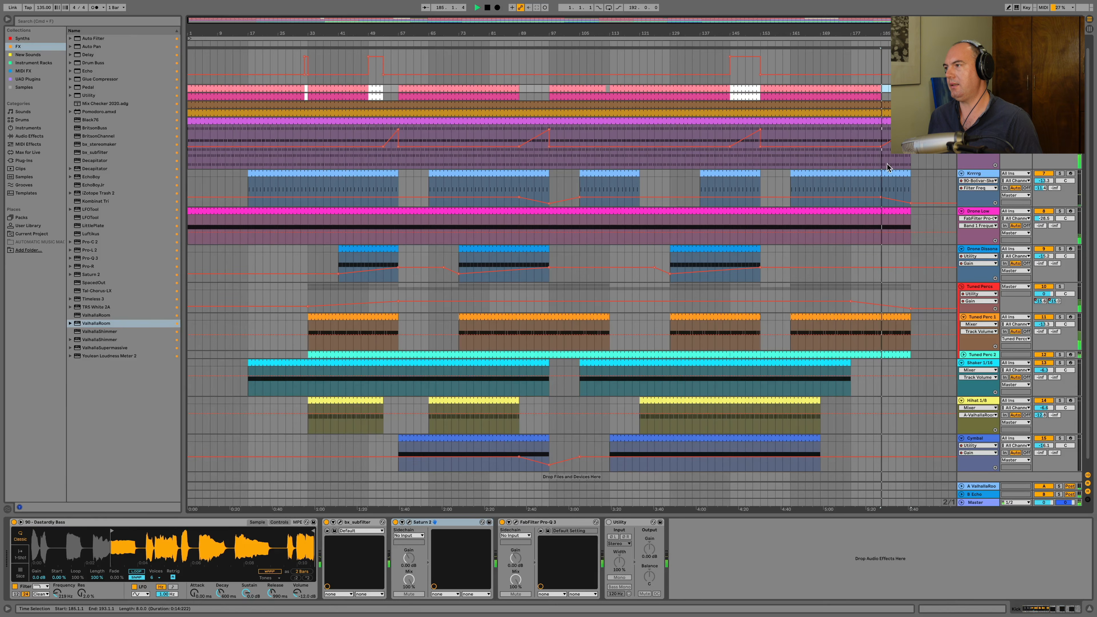